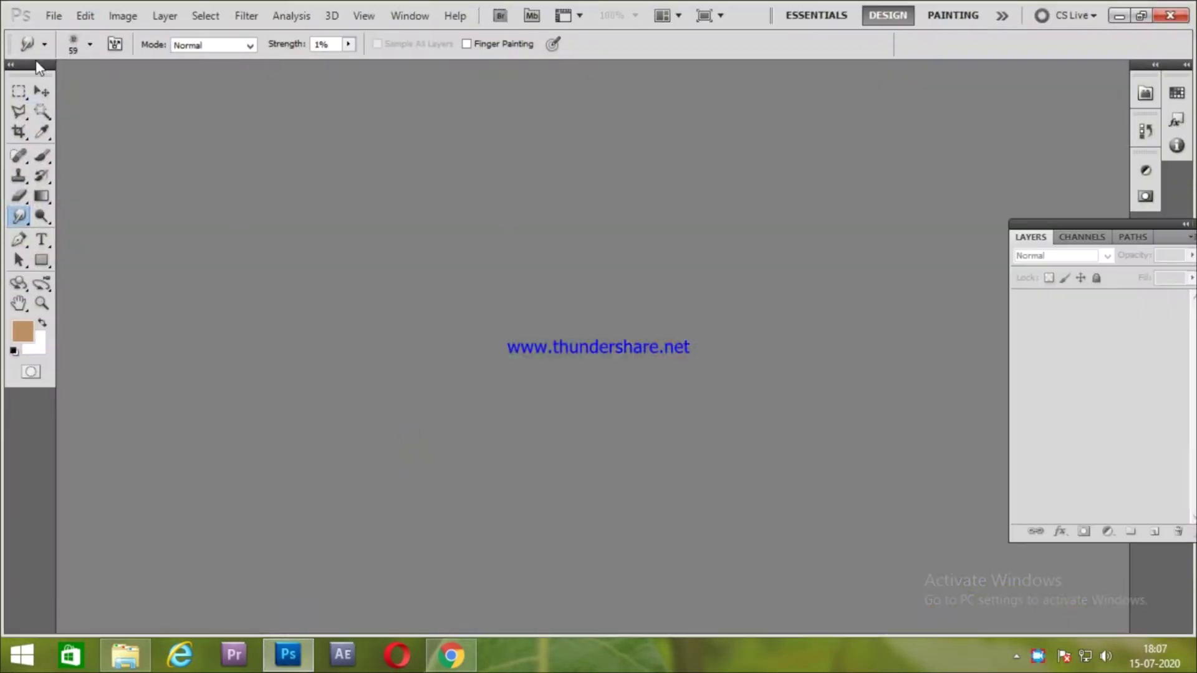
- Create a new white A4 document (210 × 297 mm, 300 ppi), then bring up File Explorer
click(53, 16)
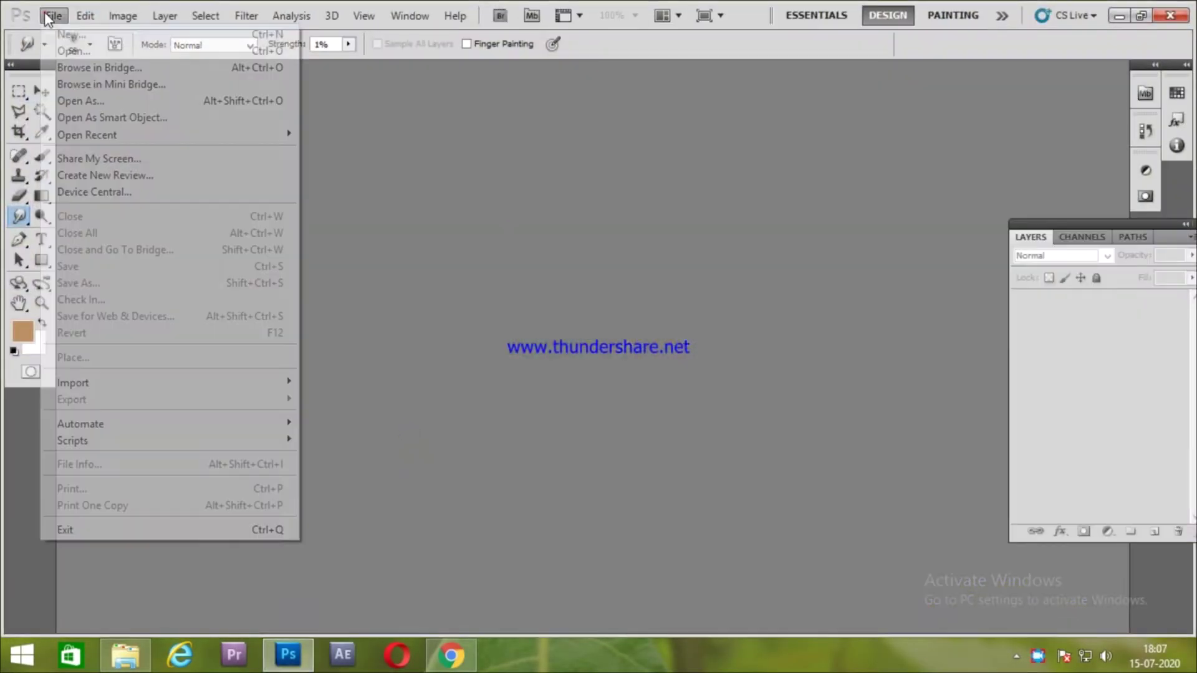
click(60, 29)
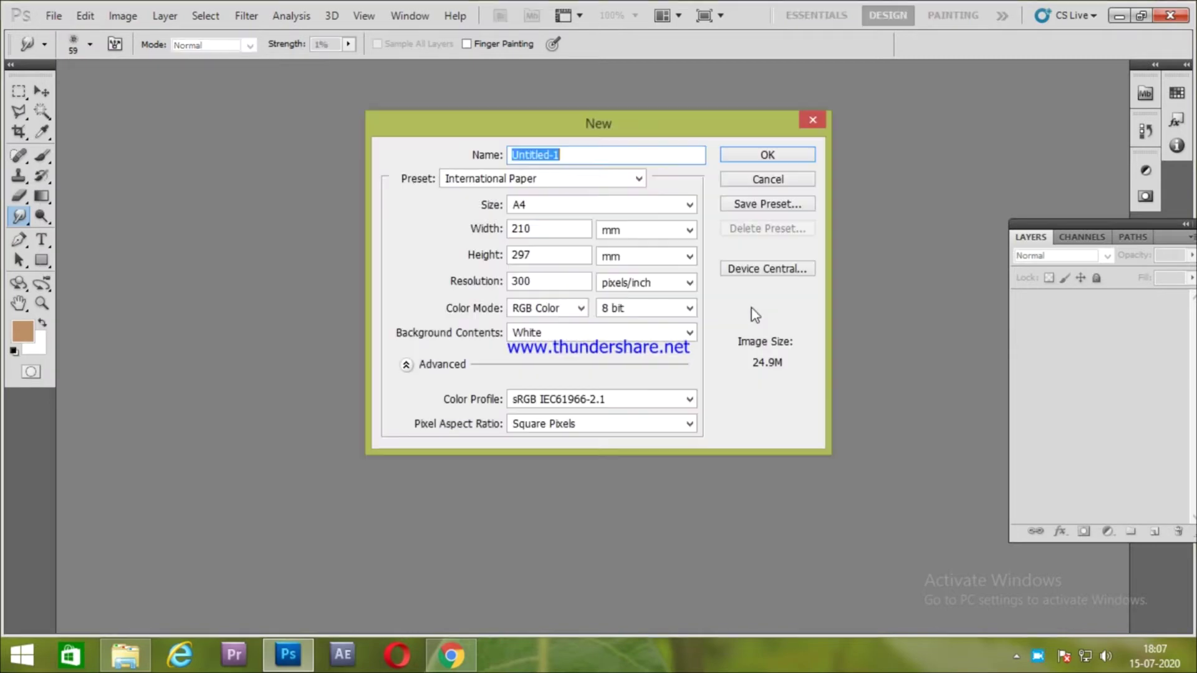
click(773, 157)
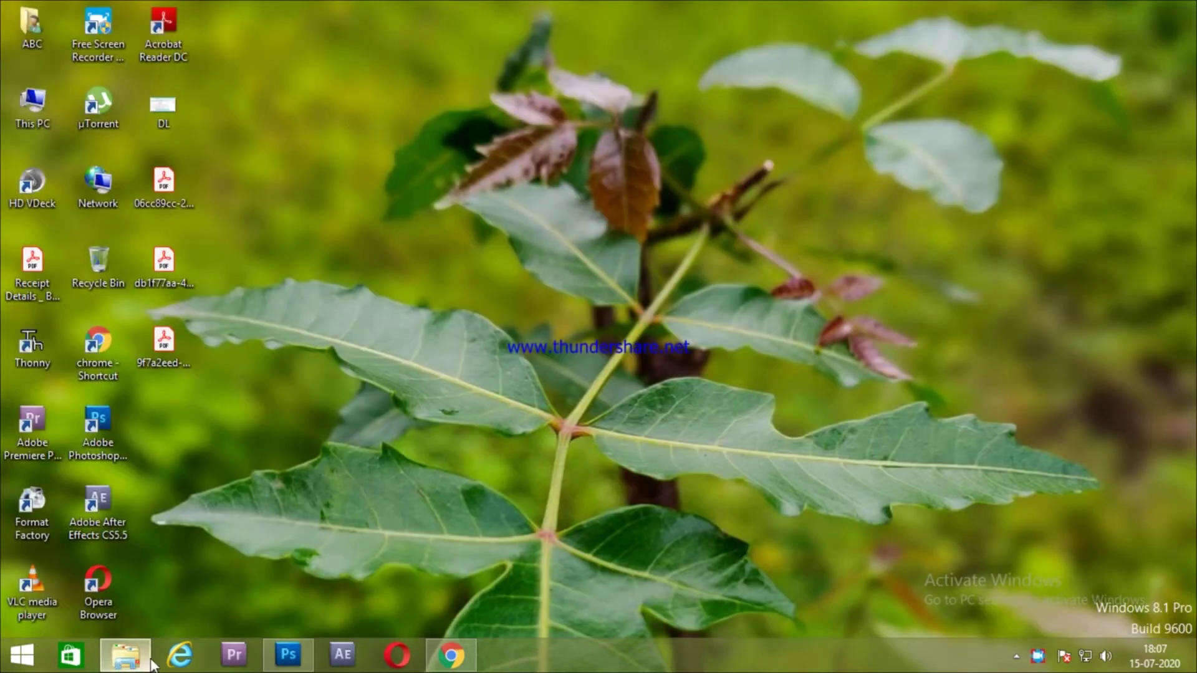
click(124, 655)
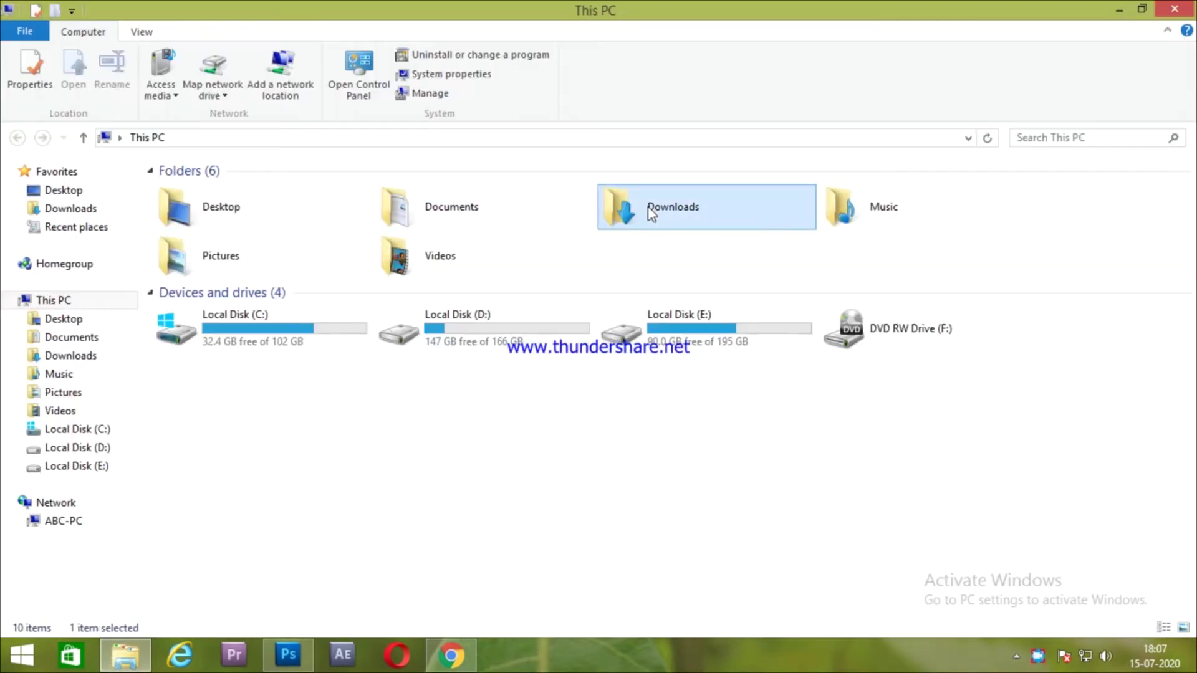
- Drag the Nav jivan (1) photo from Downloads onto the Photoshop A4 canvas
double_click(649, 216)
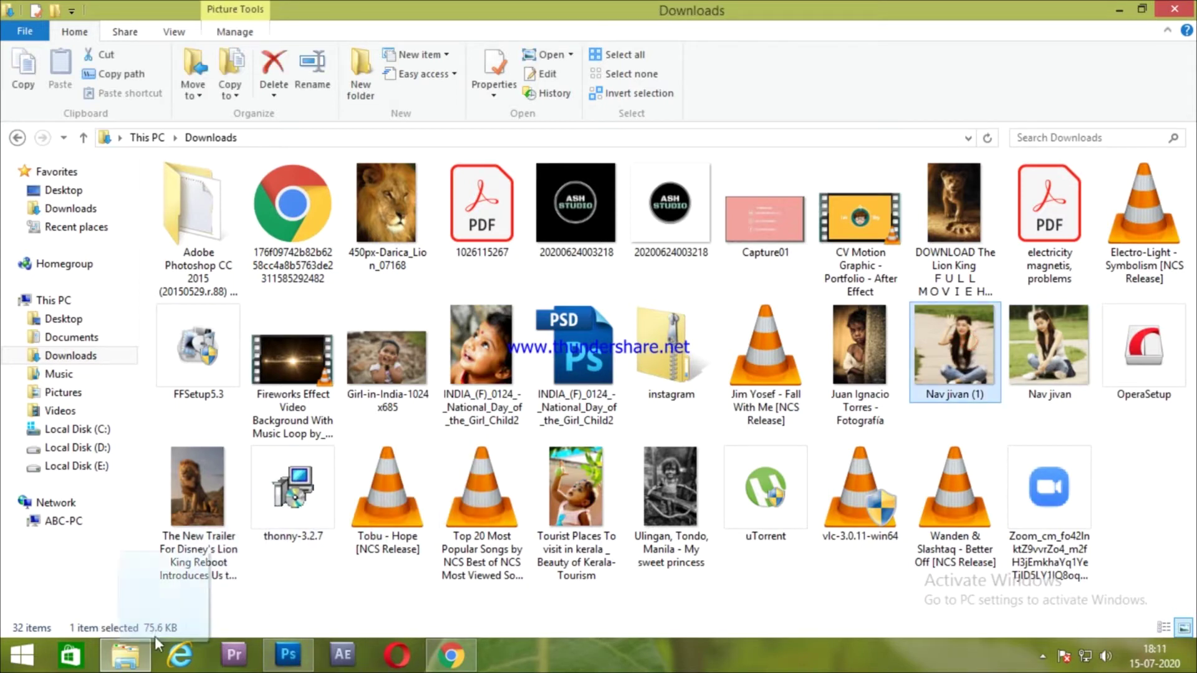
drag(193, 630, 138, 659)
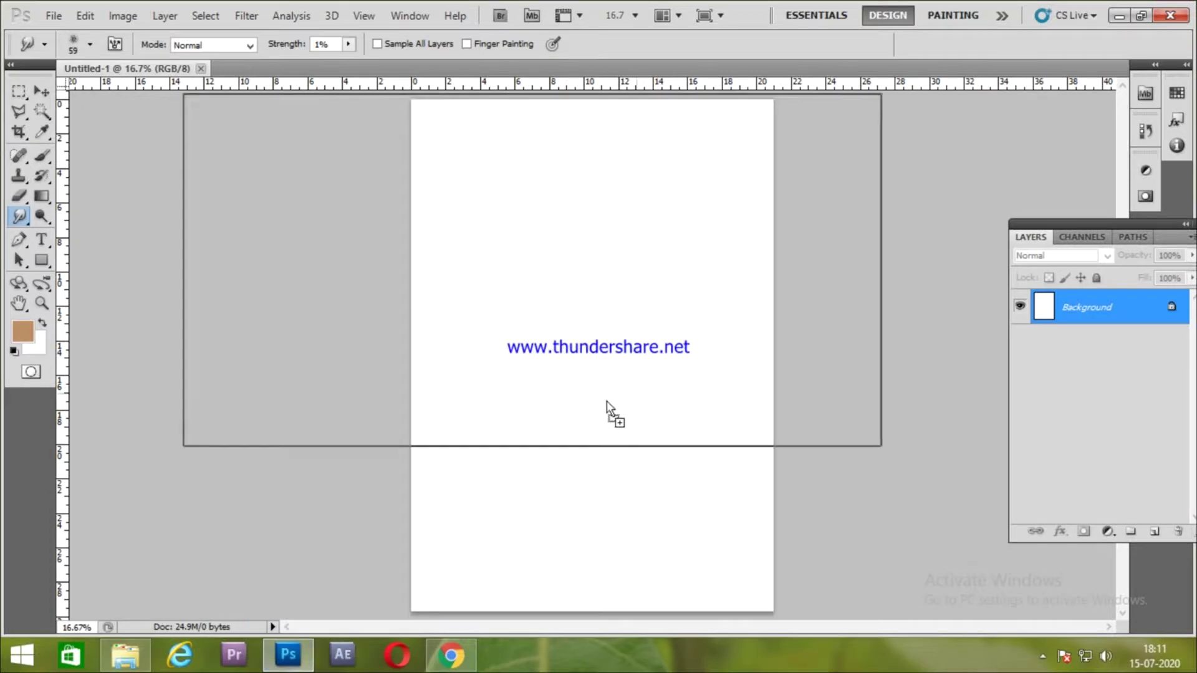
drag(139, 659, 598, 400)
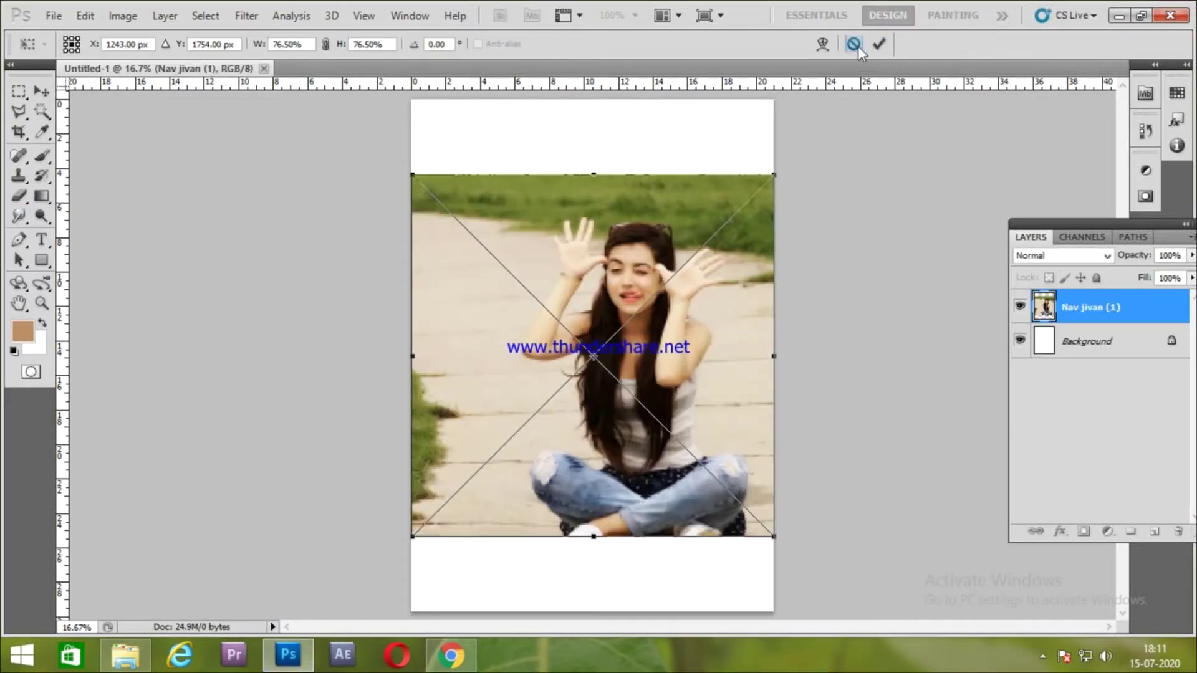
- Enlarge the placed photo to fill the page width, commit it and rasterize it
click(878, 44)
key(ctrl+t)
drag(721, 162, 760, 127)
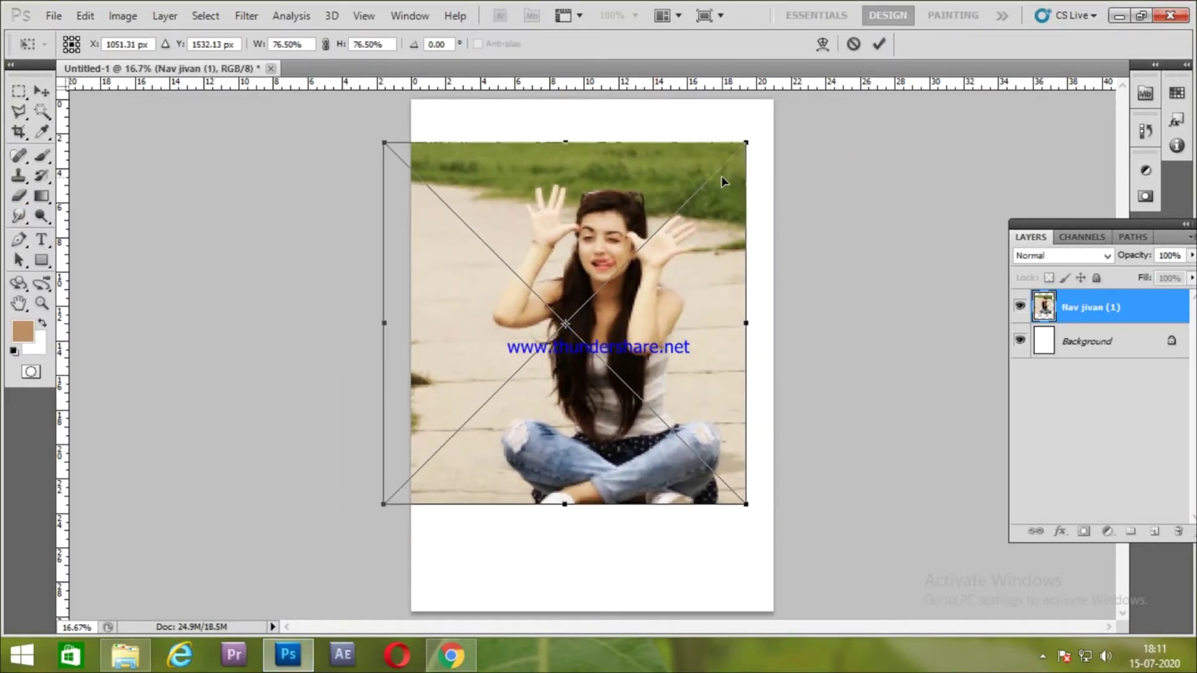
click(879, 44)
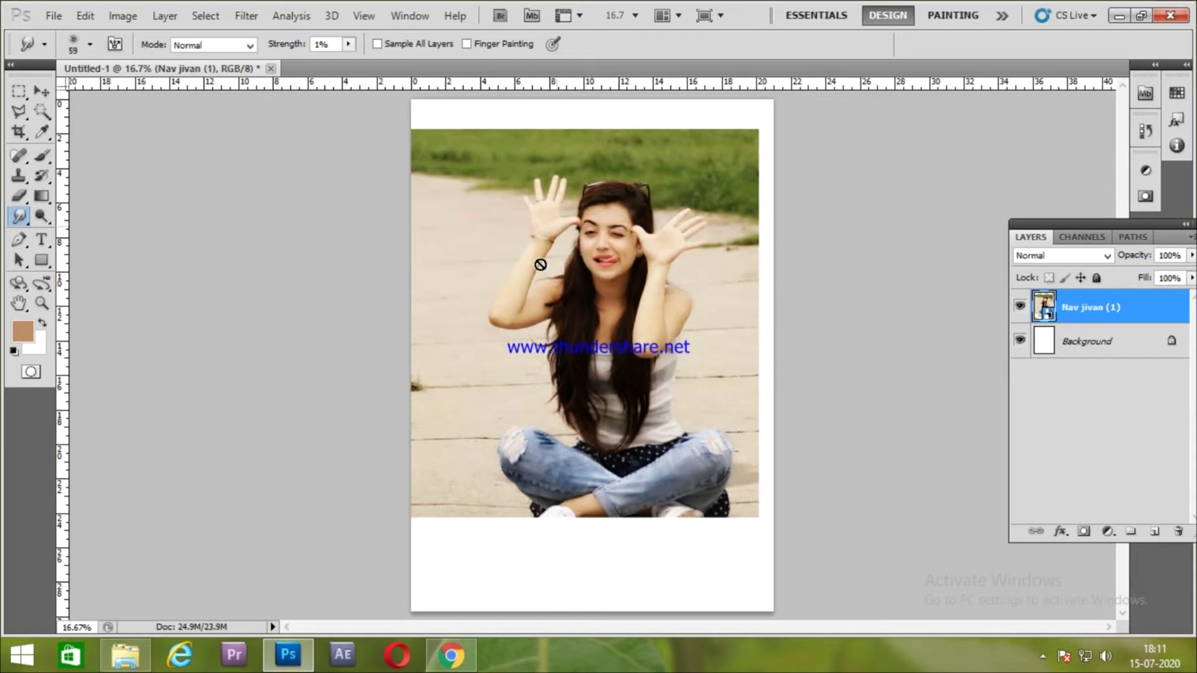
click(653, 296)
- Zoom in and start a Polygonal Lasso outline at the girl's shoulder
key(Escape)
key(ctrl+plus)
key(ctrl+plus)
key(ctrl+plus)
key(l)
click(449, 422)
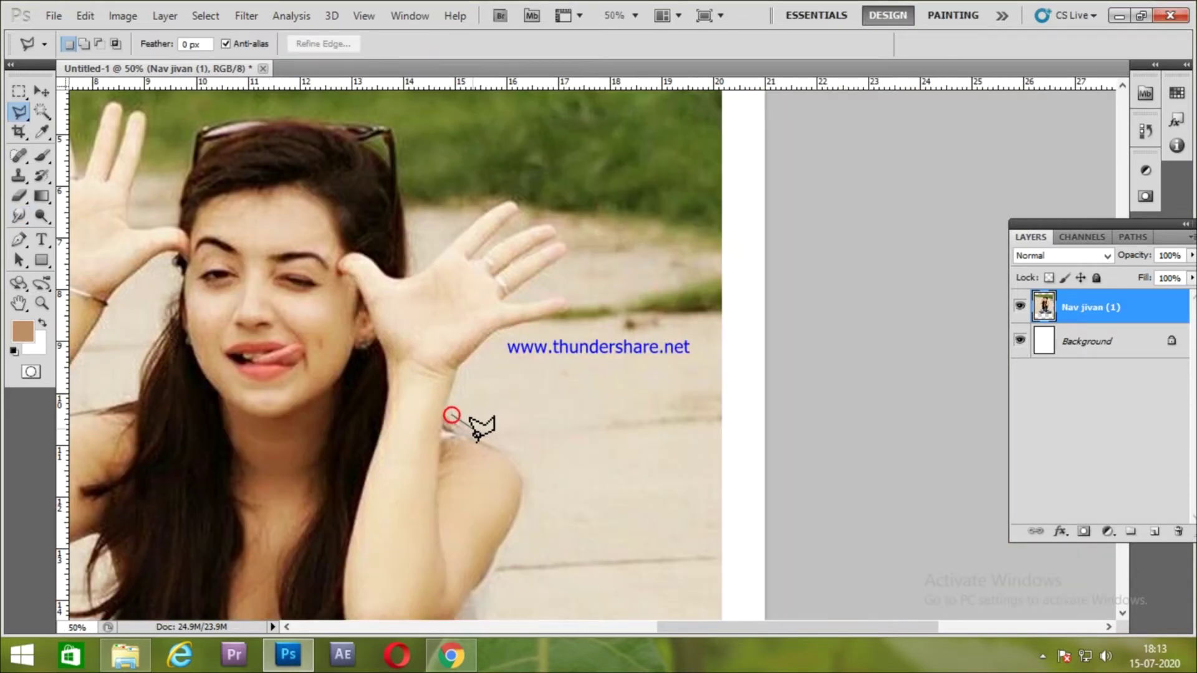
- Trace the lasso outline down the girl's arm and along her torso edge
click(496, 449)
click(522, 472)
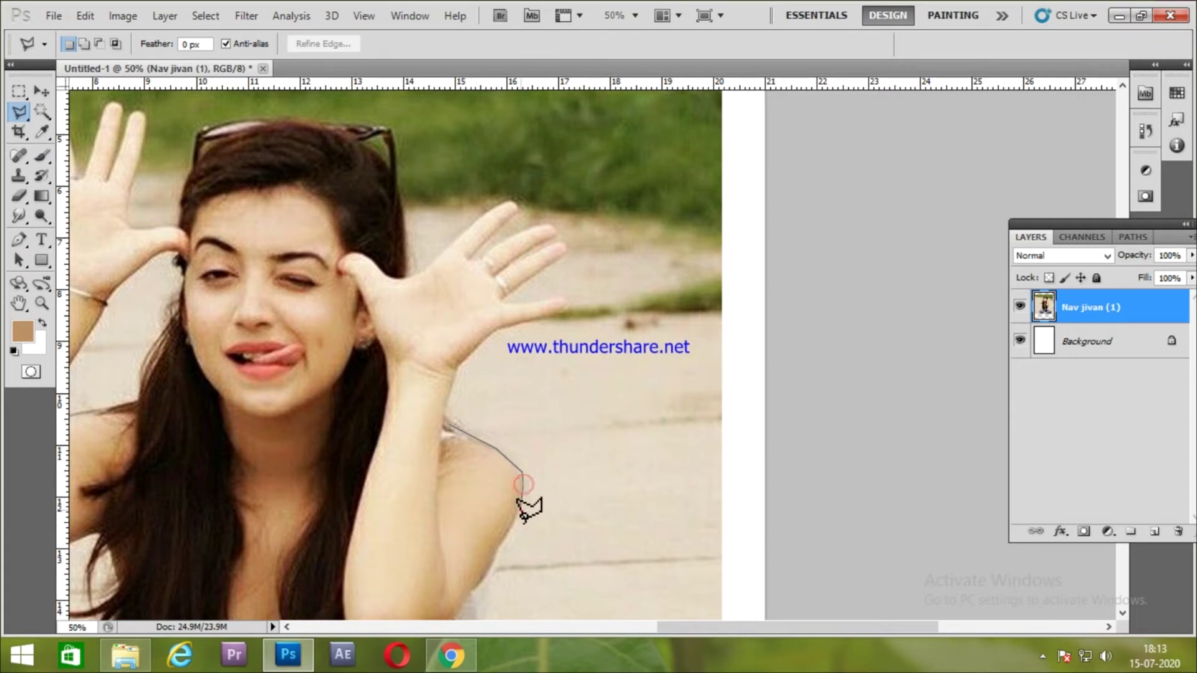
drag(518, 502, 513, 396)
click(499, 394)
click(485, 435)
scroll(459, 374, down, 5)
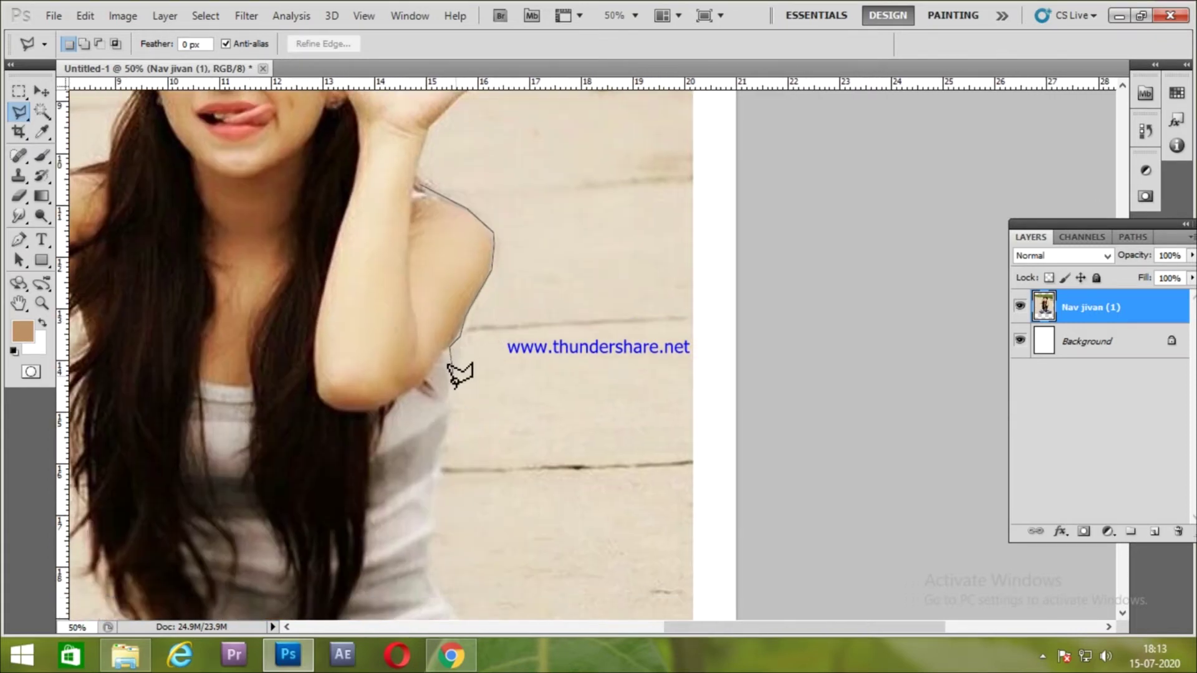
scroll(448, 436, down, 1)
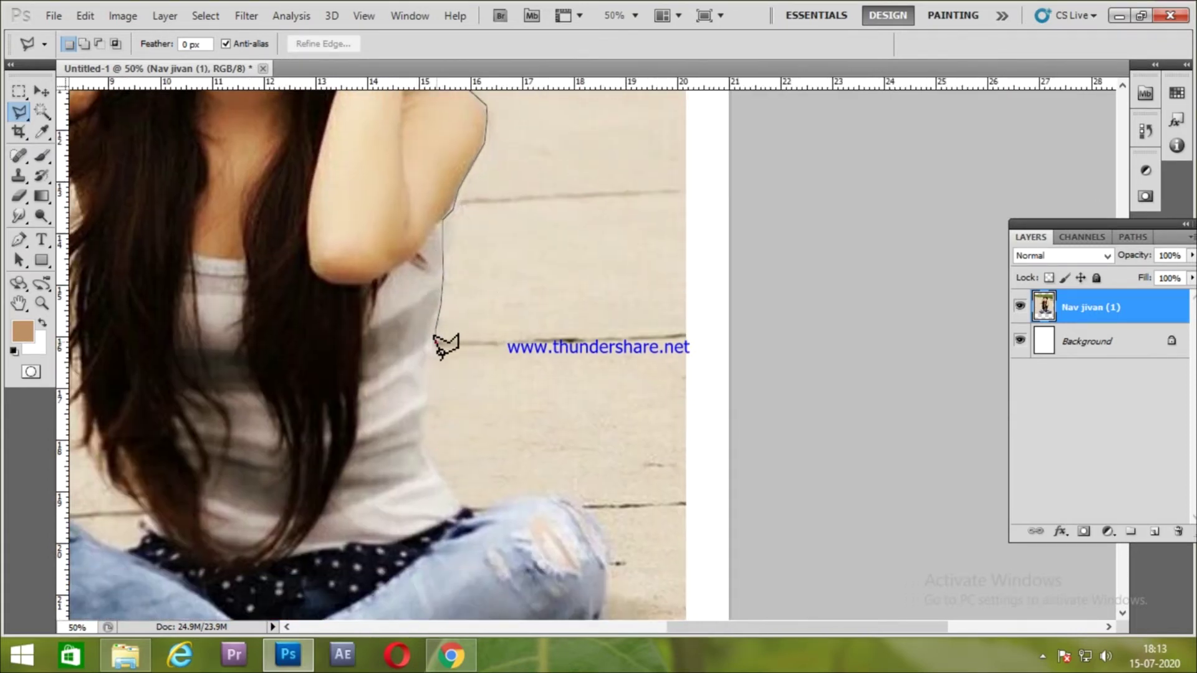
click(427, 386)
click(422, 439)
click(436, 474)
- Continue the outline along the jeans and down the knee edge
scroll(455, 486, down, 3)
click(444, 408)
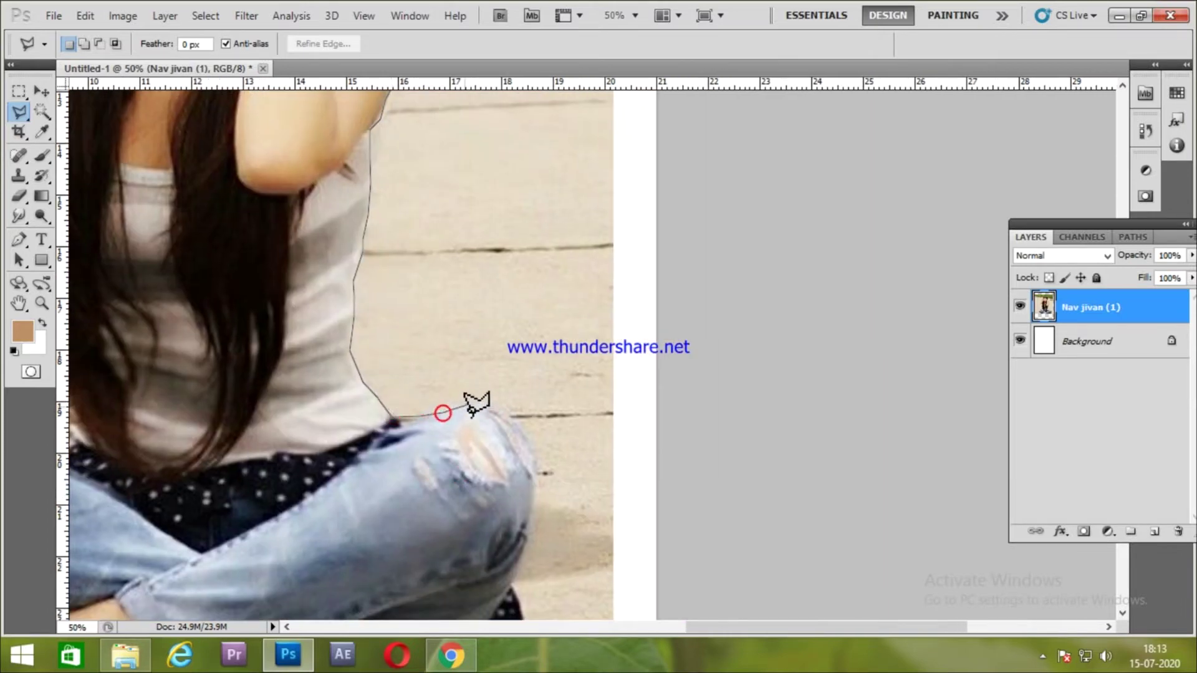
click(496, 412)
click(510, 418)
click(537, 453)
scroll(472, 406, down, 3)
click(466, 383)
click(464, 406)
click(459, 429)
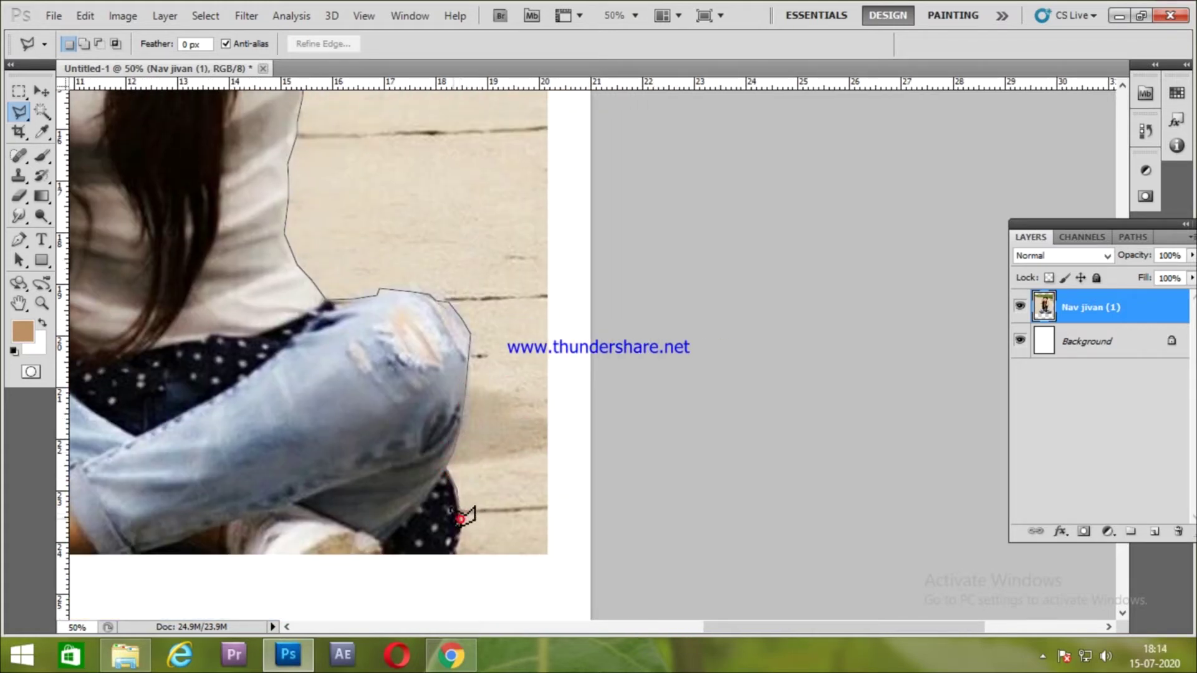
- Run the outline across the photo's bottom edge and back up the other leg
click(454, 569)
click(224, 559)
scroll(224, 559, left, 10)
click(549, 538)
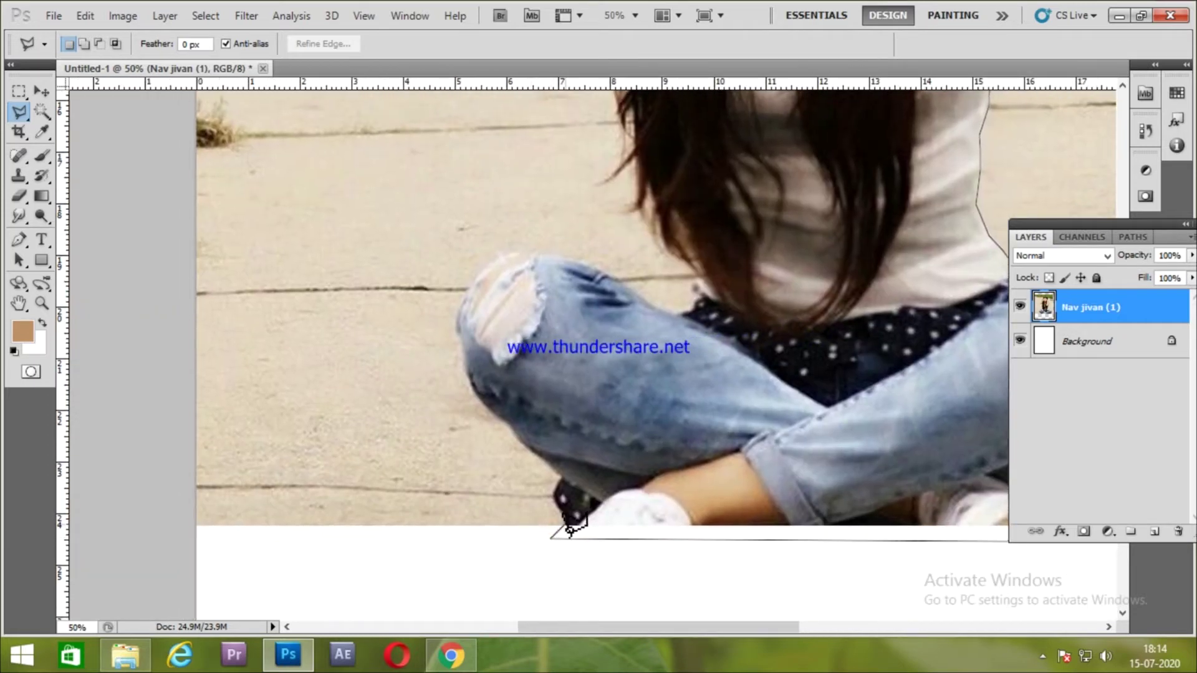
click(547, 465)
click(531, 447)
click(512, 429)
click(473, 390)
- Carry the outline over the knee and along the jeans to the hair edge
scroll(461, 392, up, 2)
click(471, 350)
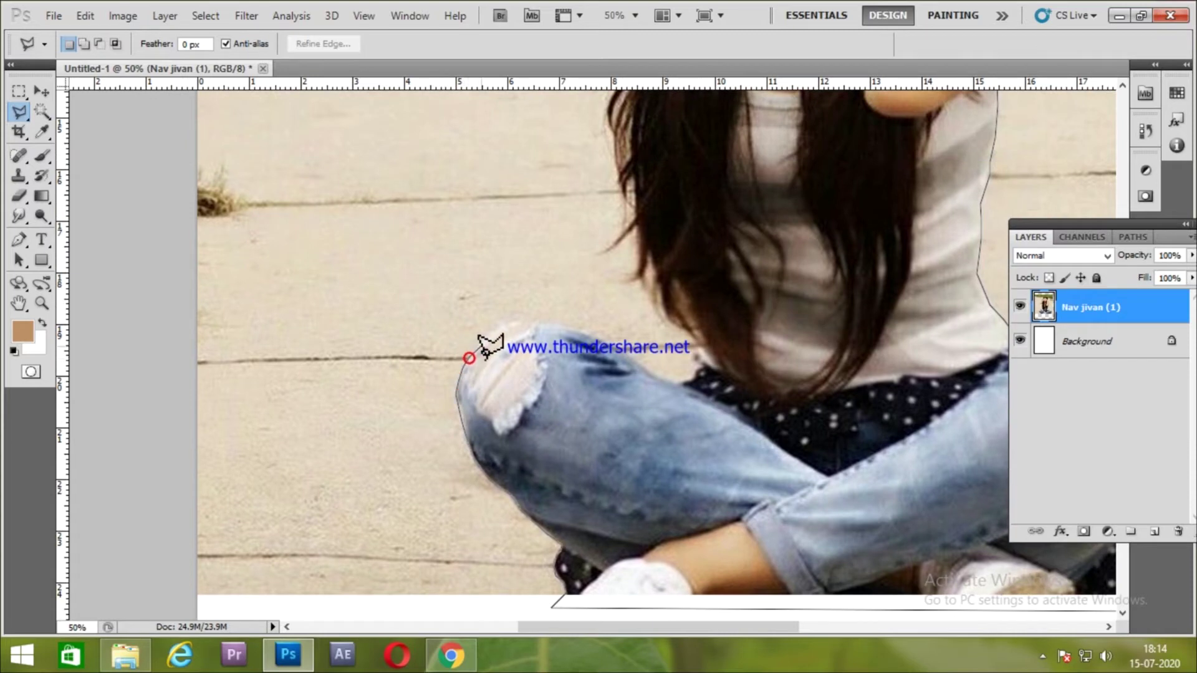
click(516, 320)
click(555, 323)
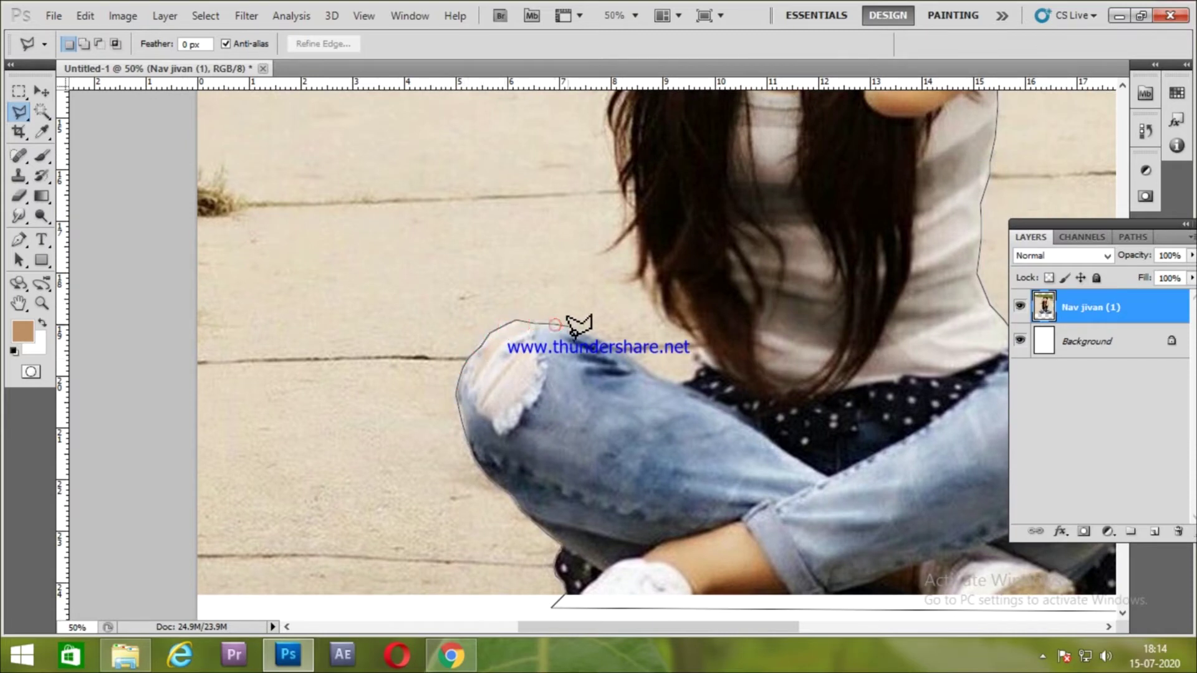
click(627, 355)
click(660, 376)
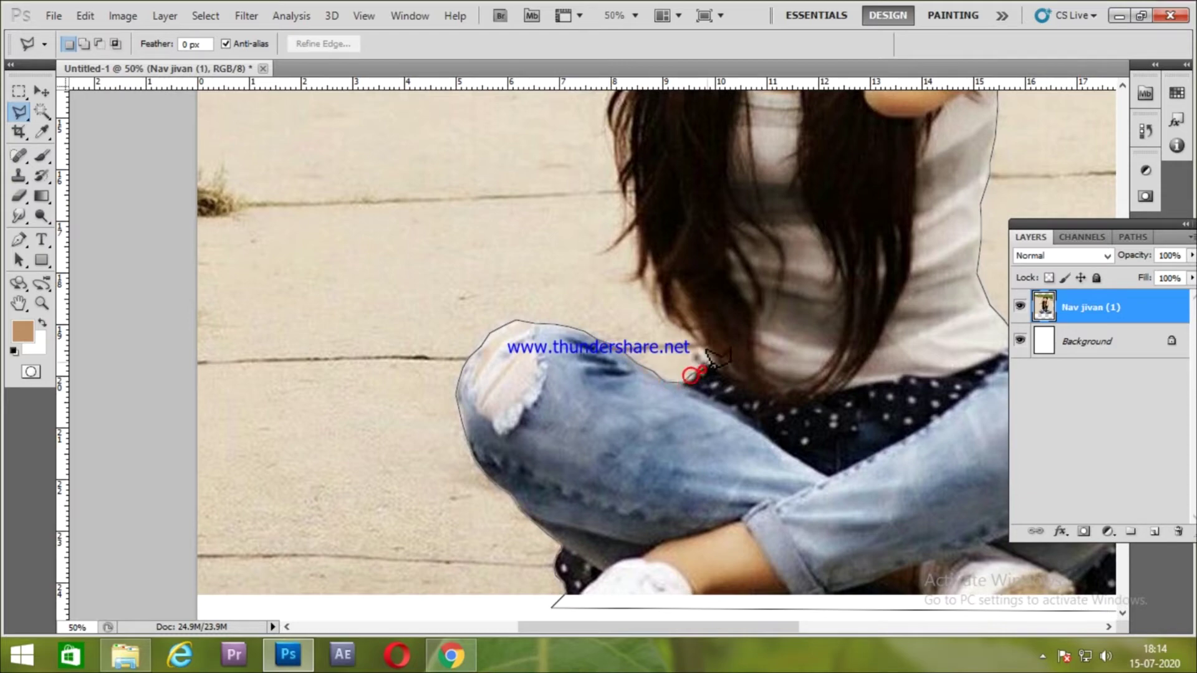
click(670, 315)
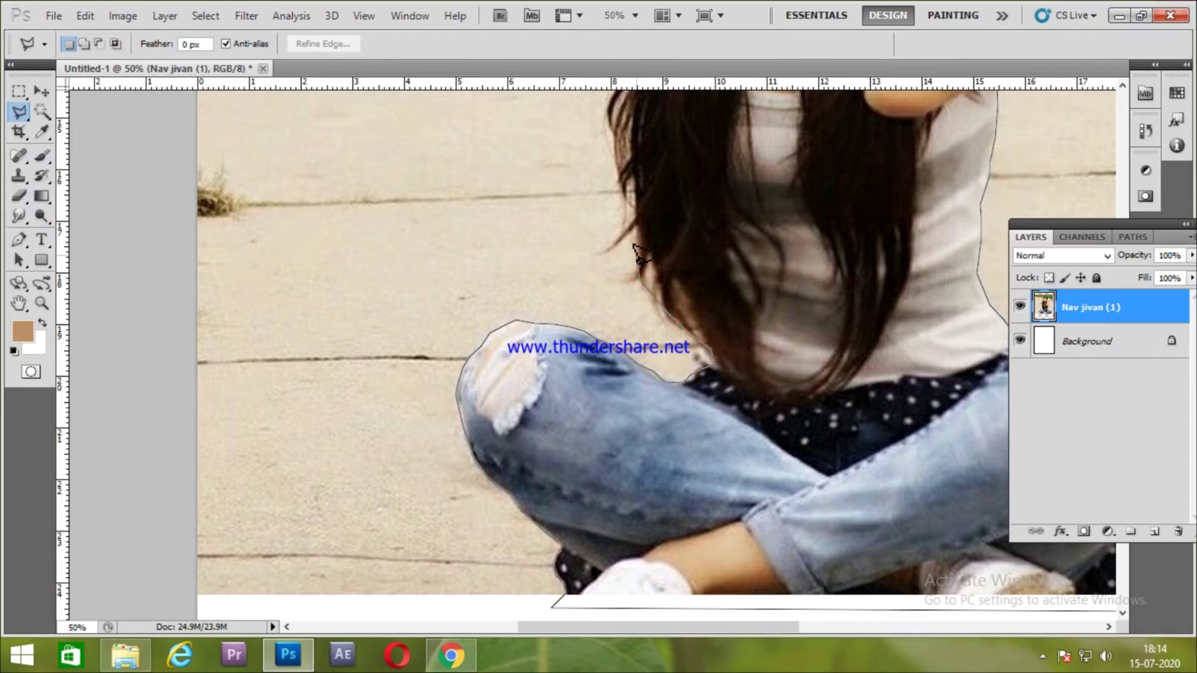
- Trace the outline up the arm and around the raised hand to the fingertip
drag(633, 232, 601, 334)
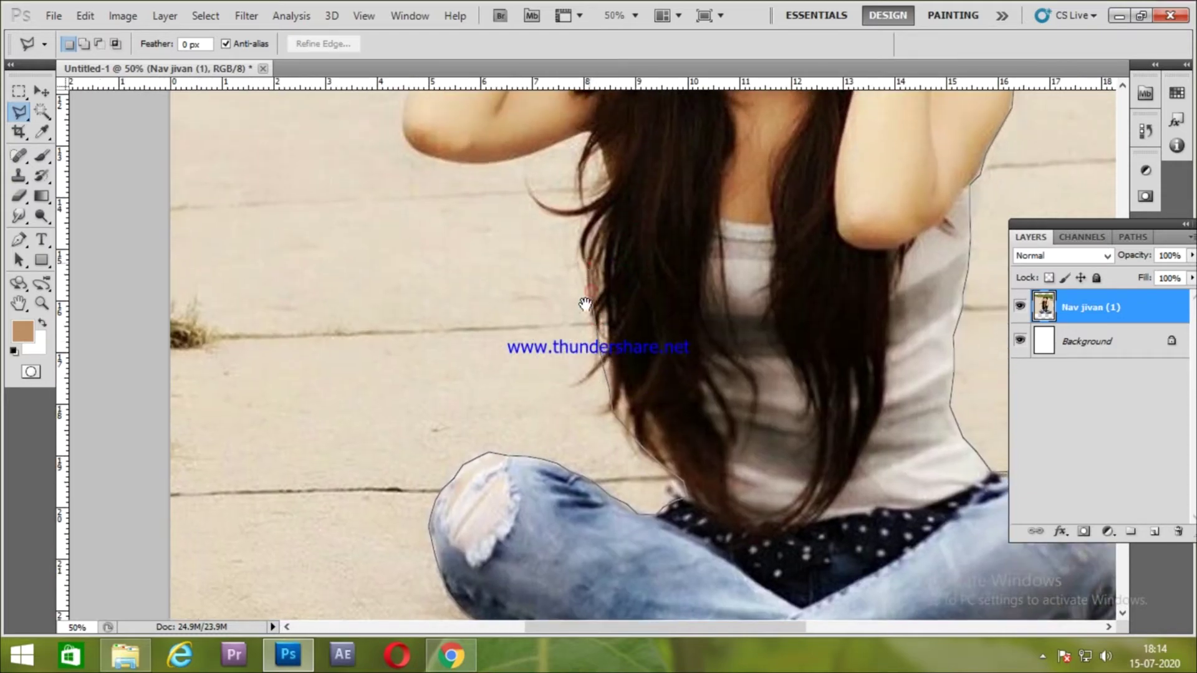
drag(586, 262, 579, 332)
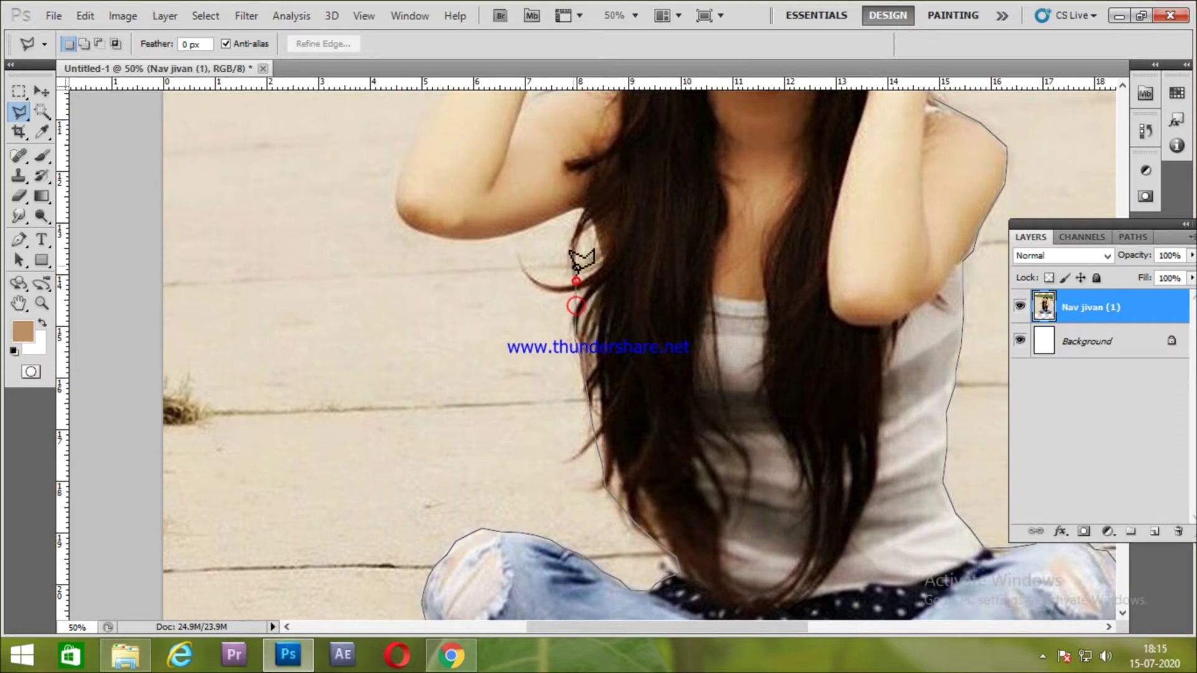
drag(572, 257, 555, 315)
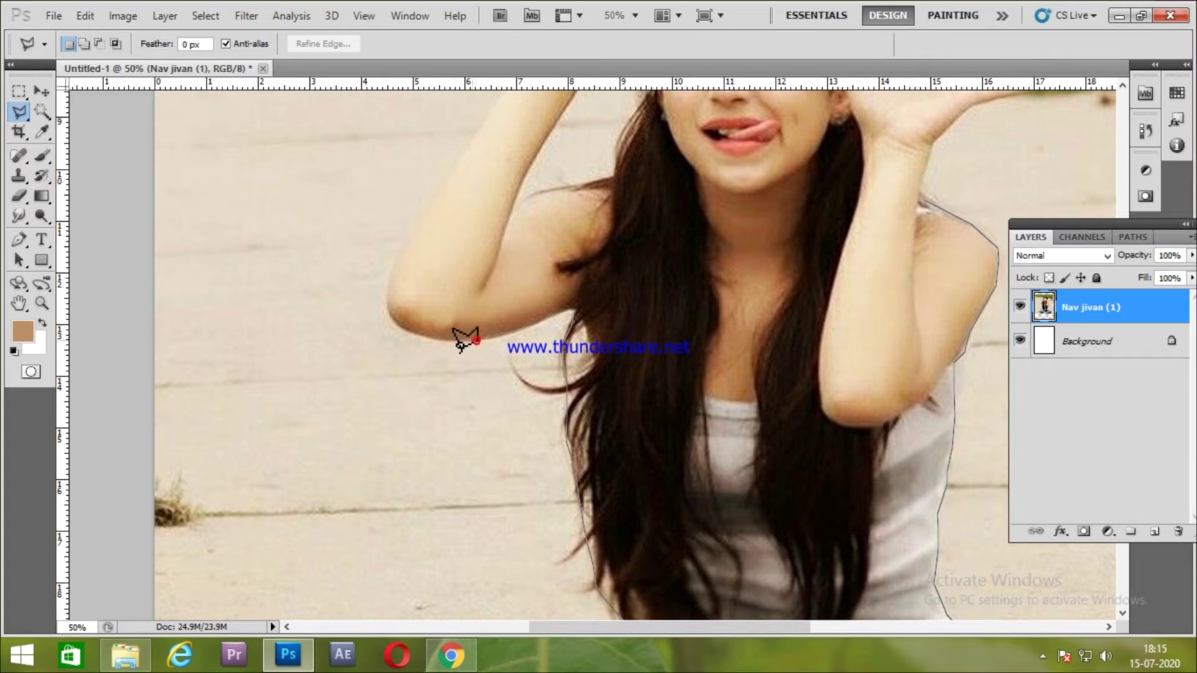
drag(395, 291, 398, 398)
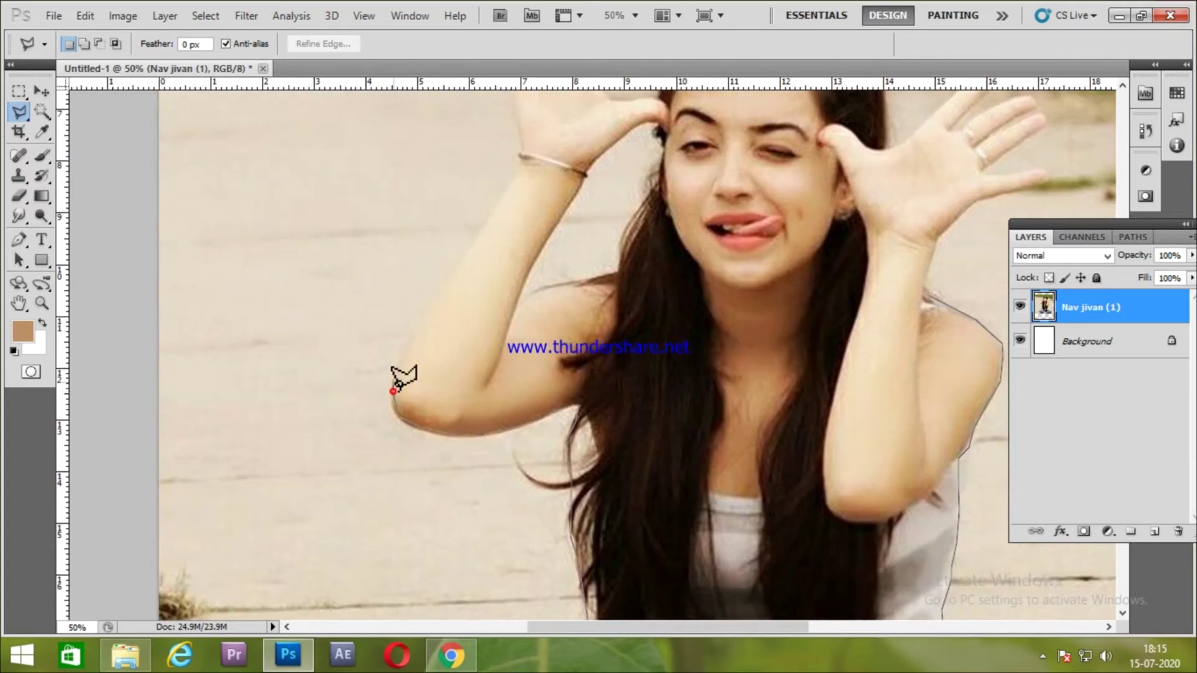
drag(430, 321, 369, 430)
click(389, 382)
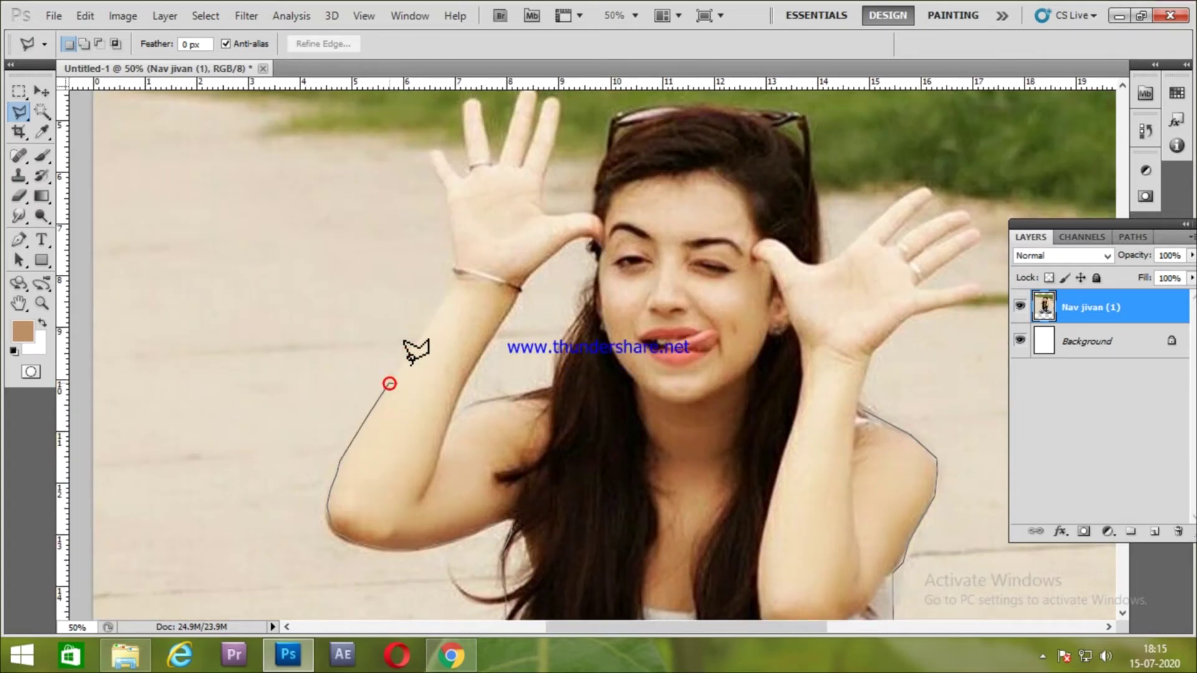
click(441, 299)
click(455, 267)
drag(461, 255, 435, 360)
click(429, 350)
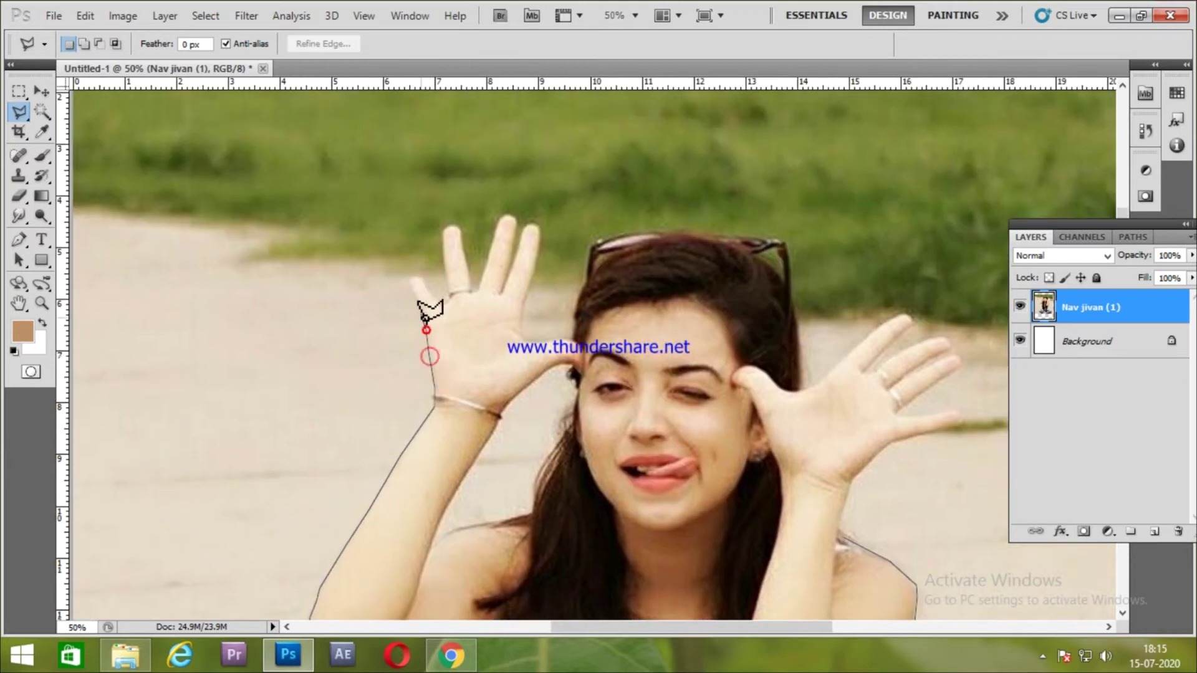
click(410, 277)
- Close the outline and copy the selected area onto a new Layer 1
double_click(442, 304)
right_click(473, 356)
click(530, 176)
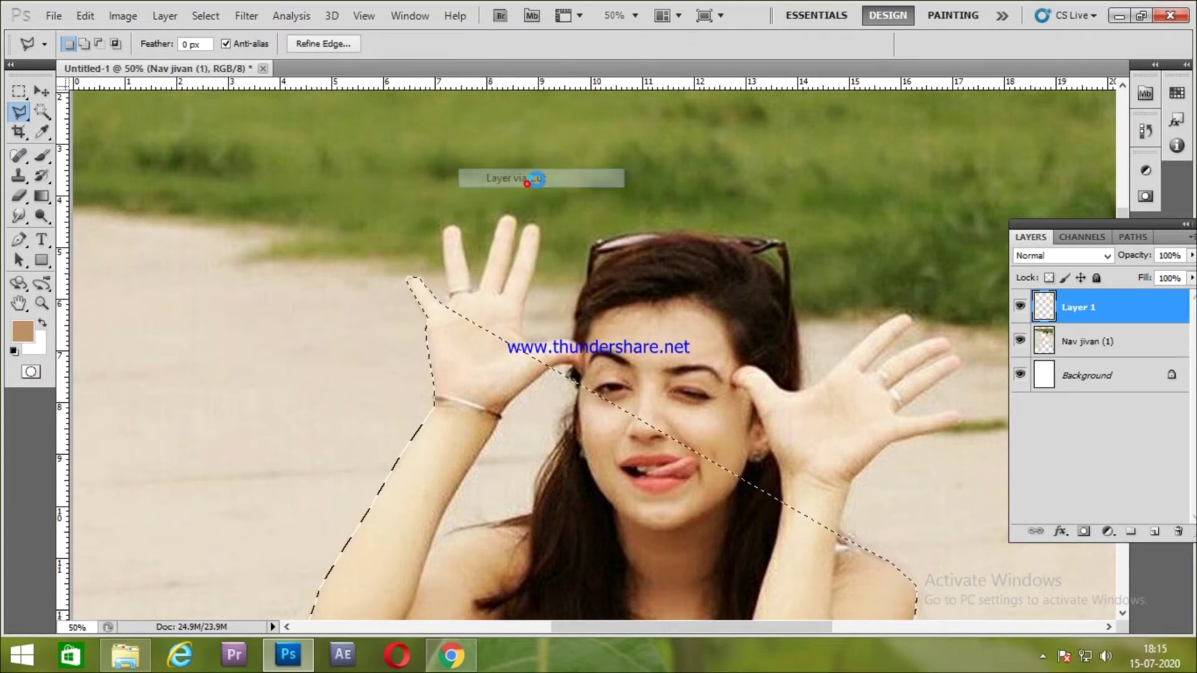
- On the original photo layer, outline around the first hand's fingers
click(1052, 352)
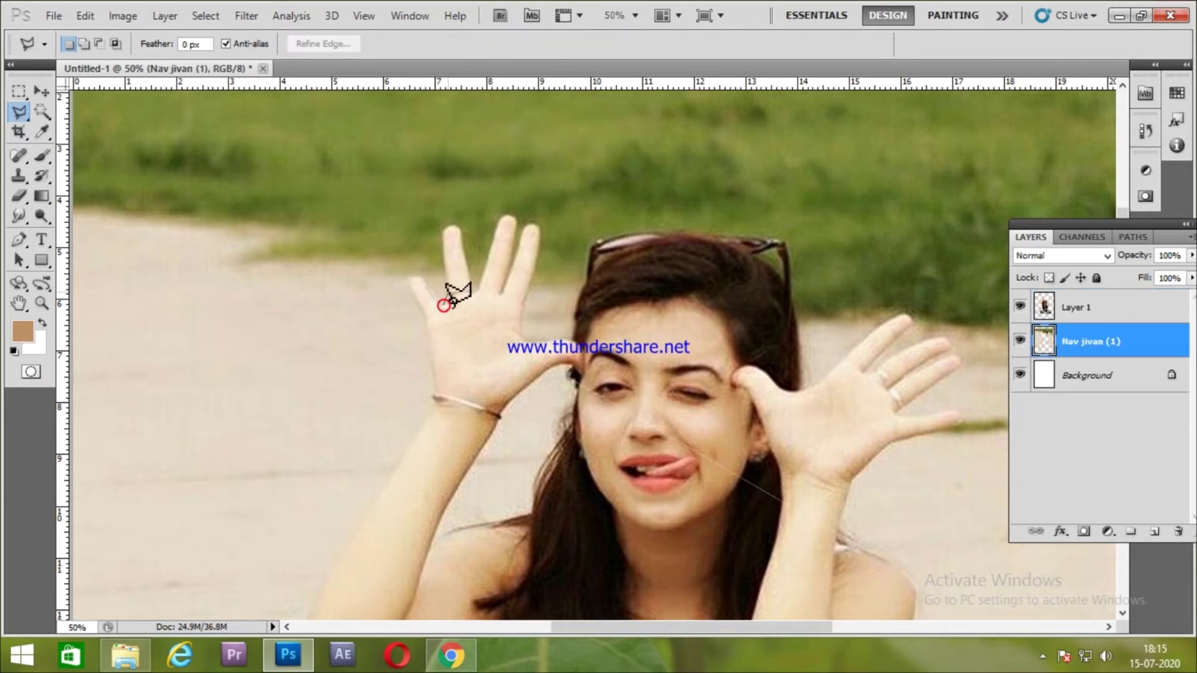
click(455, 225)
click(469, 285)
click(515, 221)
click(517, 252)
click(531, 274)
click(524, 304)
click(530, 343)
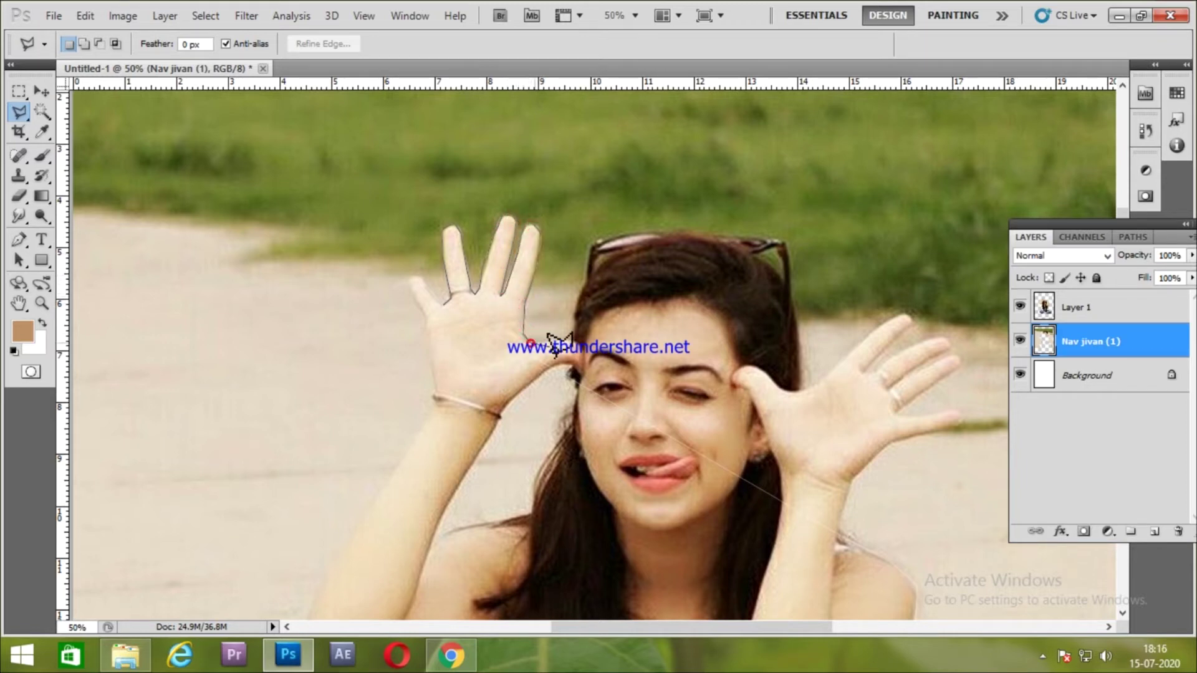
- Extend the outline along the hair and sunglasses top over to the other hand
click(589, 259)
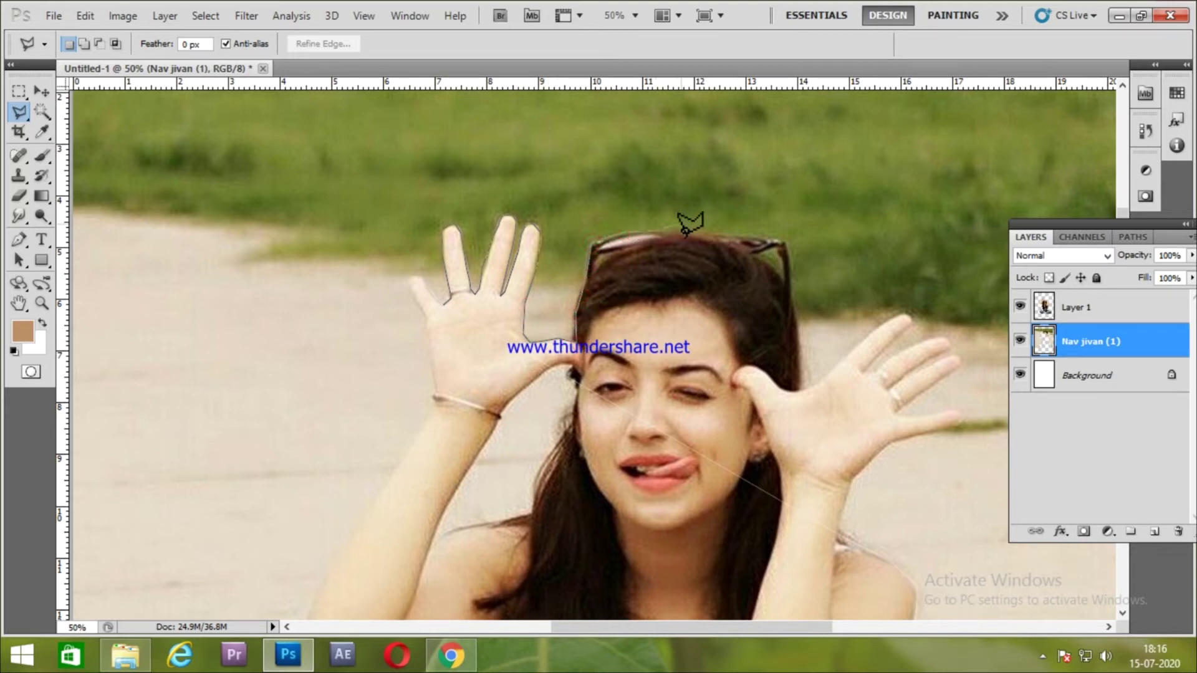
click(772, 238)
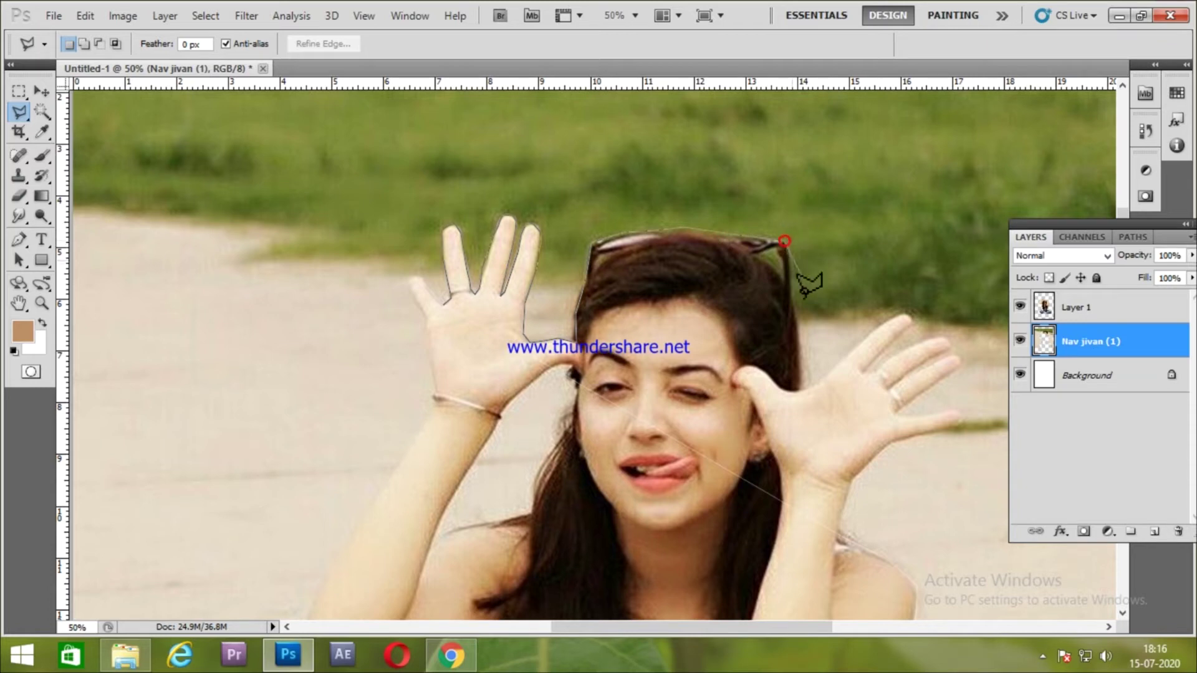
click(803, 389)
click(858, 342)
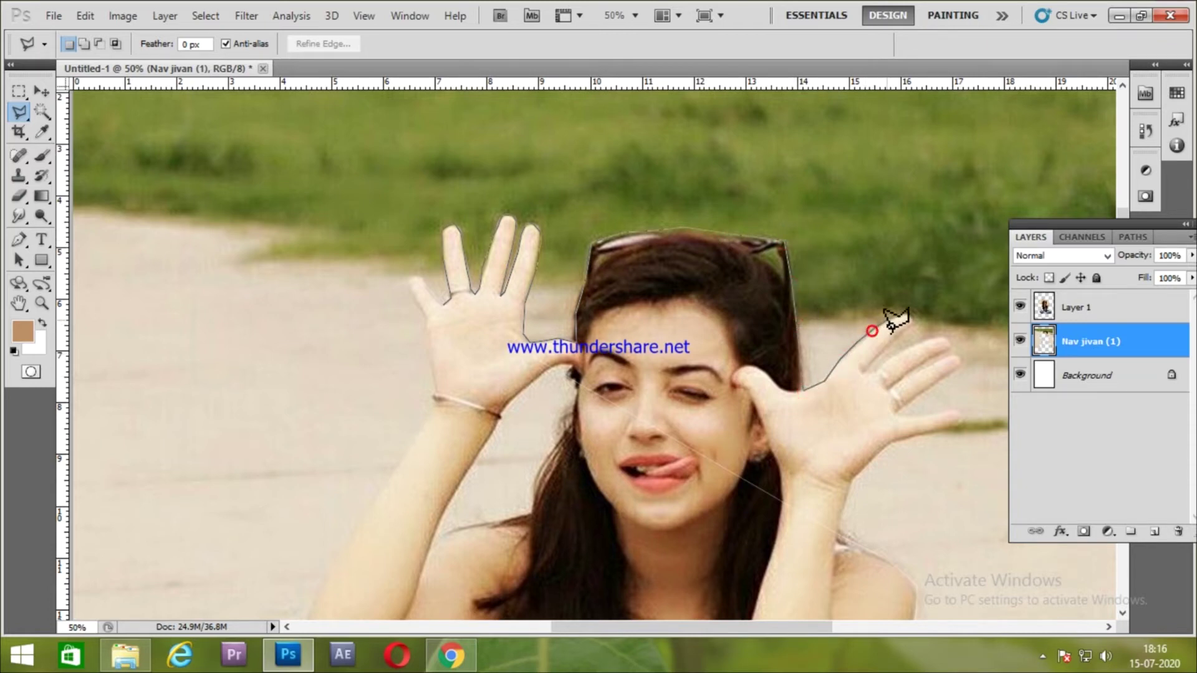
drag(880, 321, 576, 258)
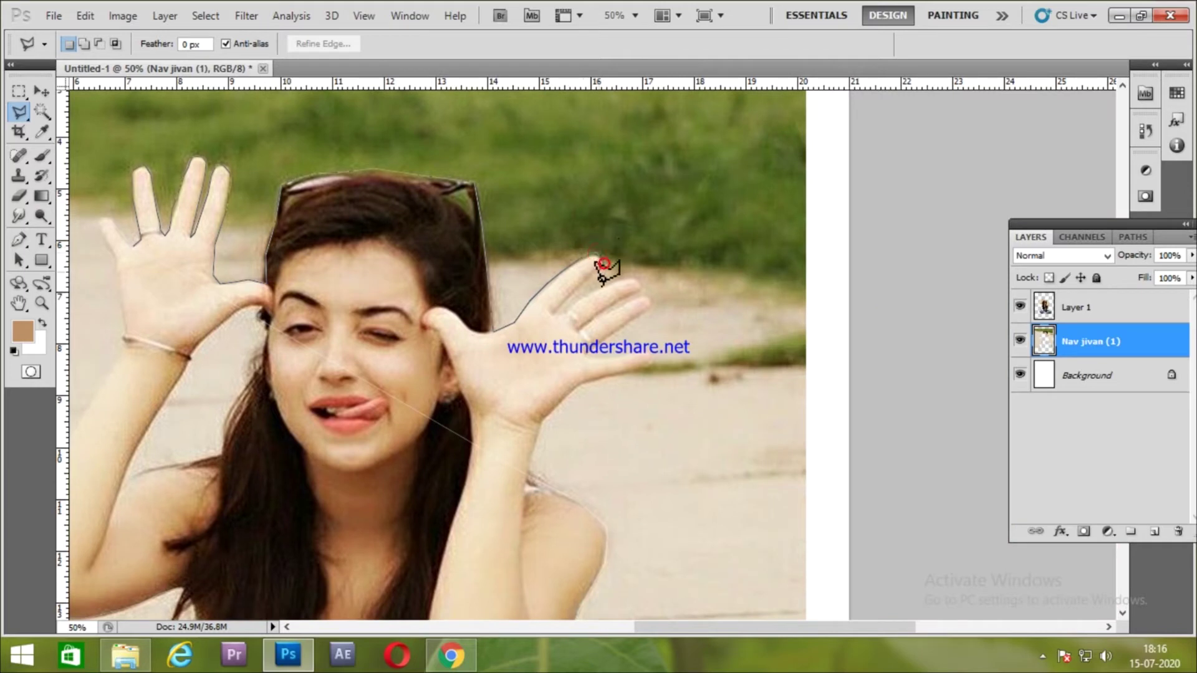
- Trace the outline around the fingers of the right hand
click(560, 304)
click(583, 296)
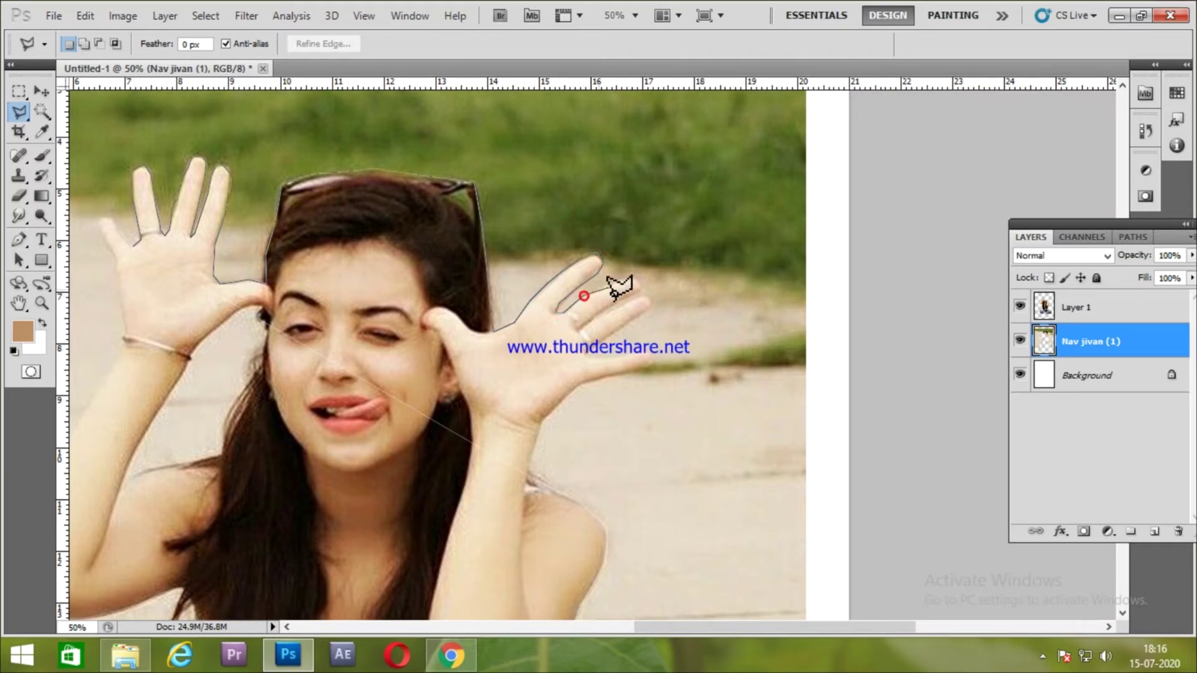
click(601, 310)
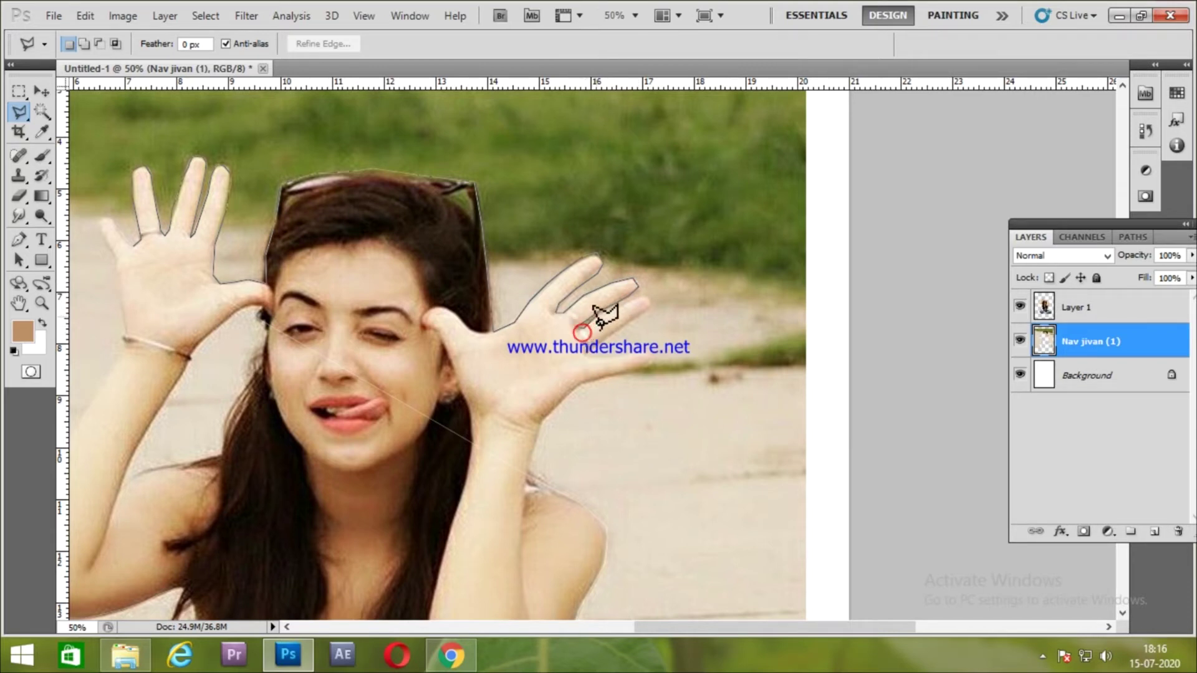
click(649, 299)
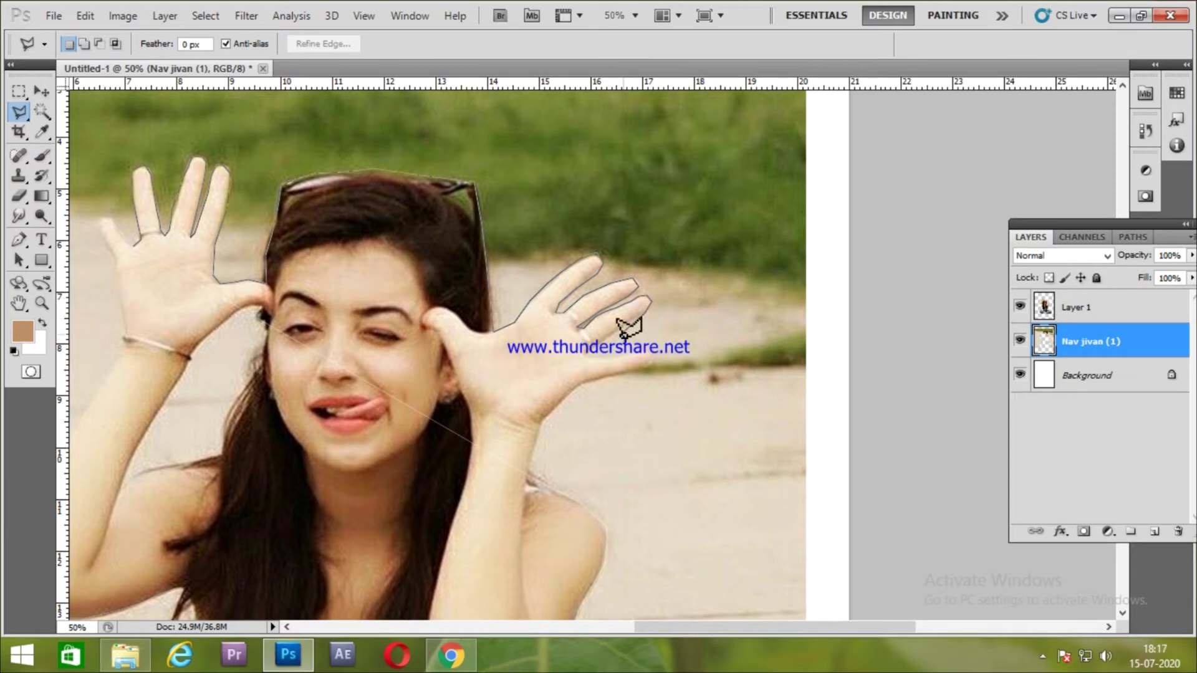
click(647, 350)
- Finish the outline down the wrist edge and close it into a selection
click(574, 389)
click(534, 445)
click(527, 468)
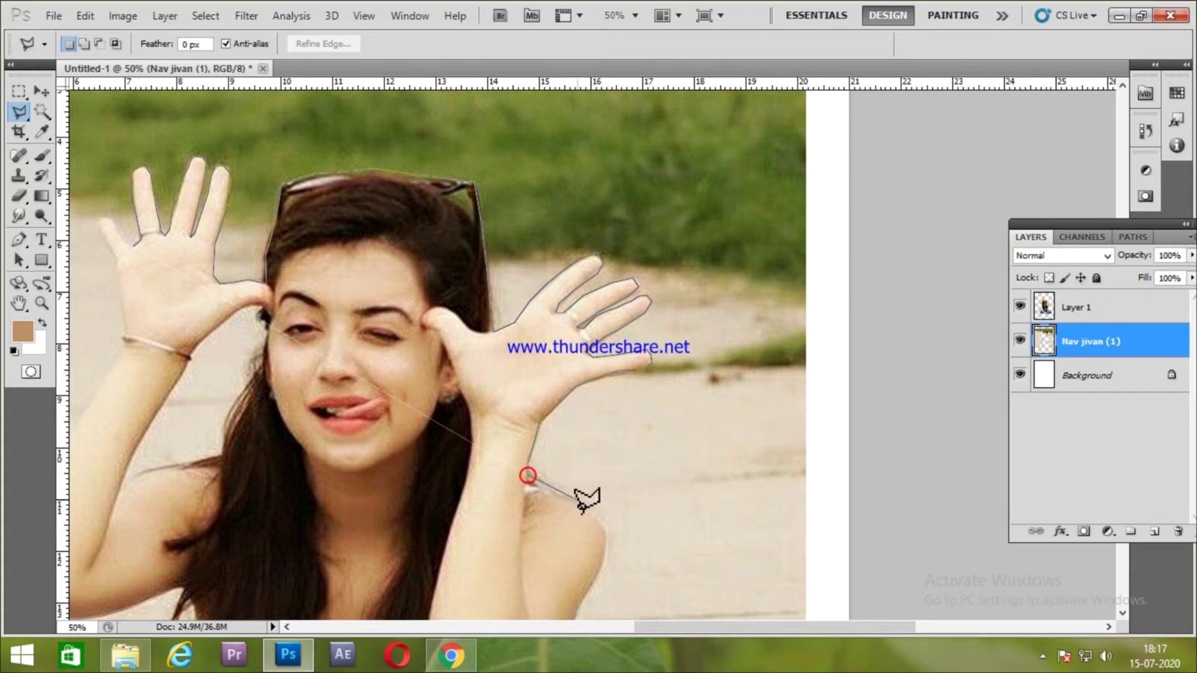
click(541, 485)
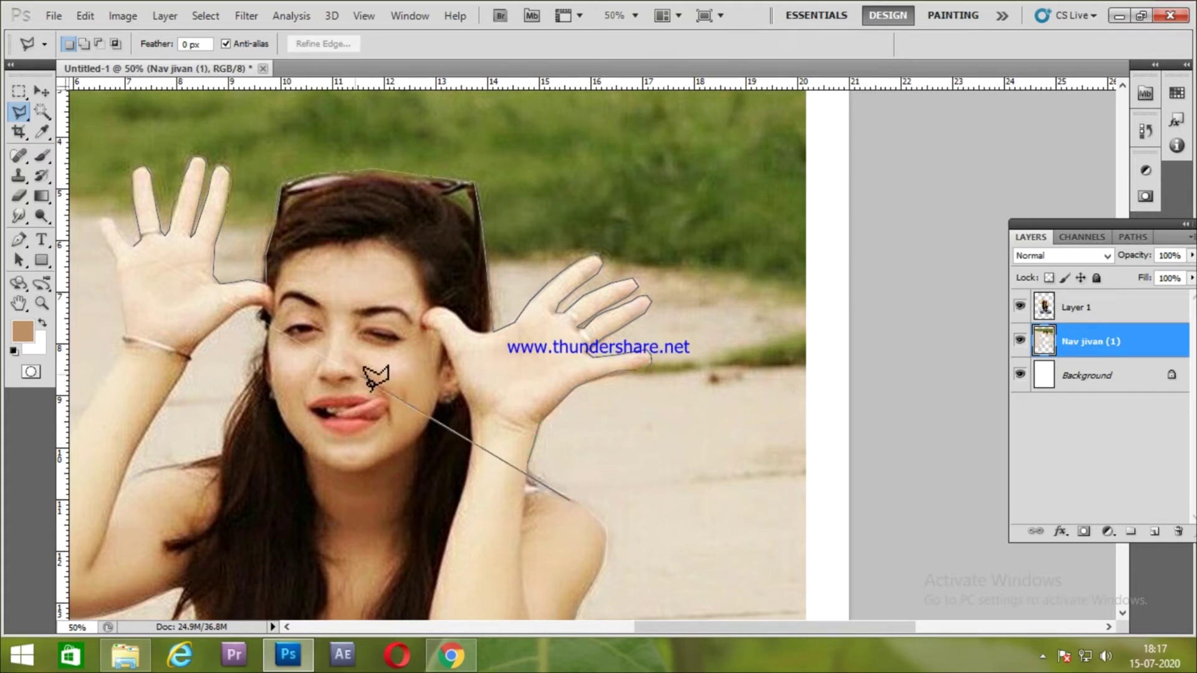
click(137, 247)
- Copy the selection onto a new Layer 2 and hide the Nav jivan layer
right_click(434, 341)
click(518, 174)
click(1020, 375)
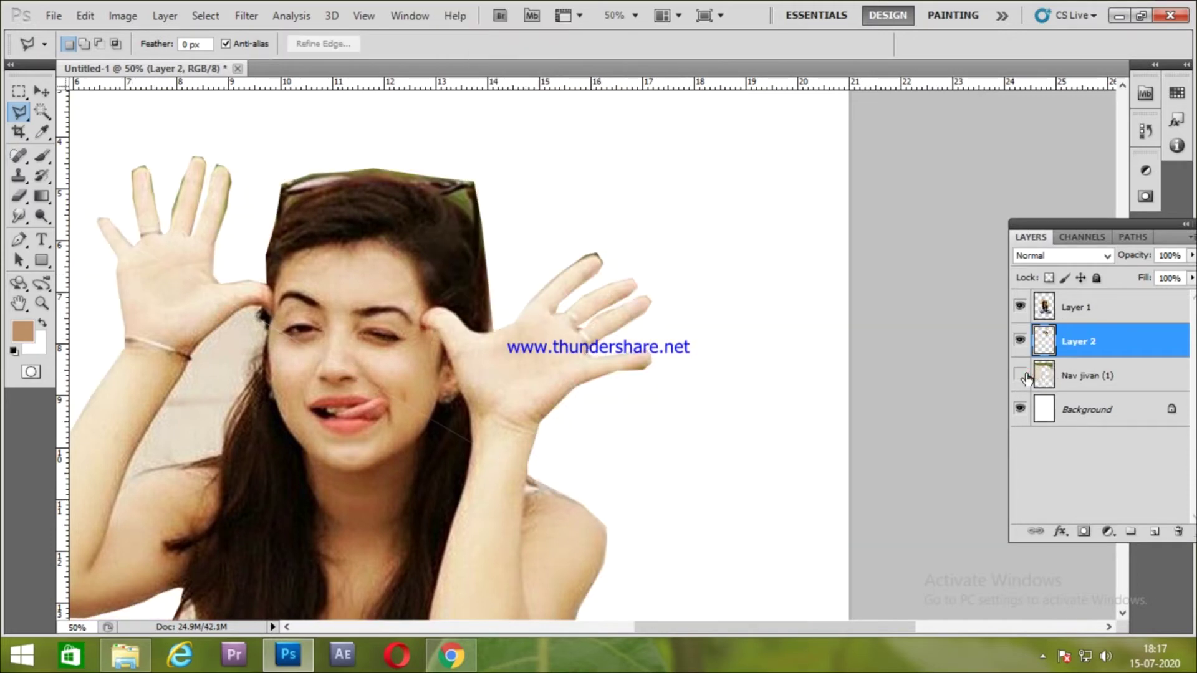
- Make Layer 1 active, switch to the Quick Selection tool, and zoom out to the page
click(1079, 307)
right_click(42, 111)
click(94, 127)
right_click(42, 111)
click(94, 113)
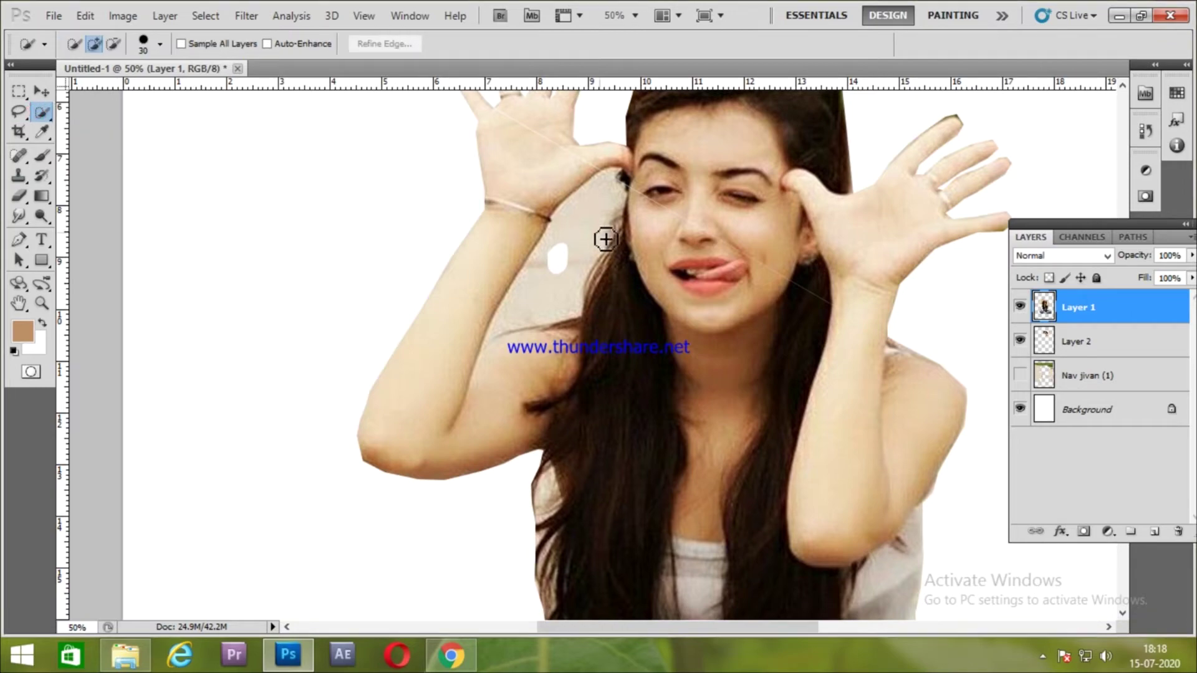
key(ctrl+0)
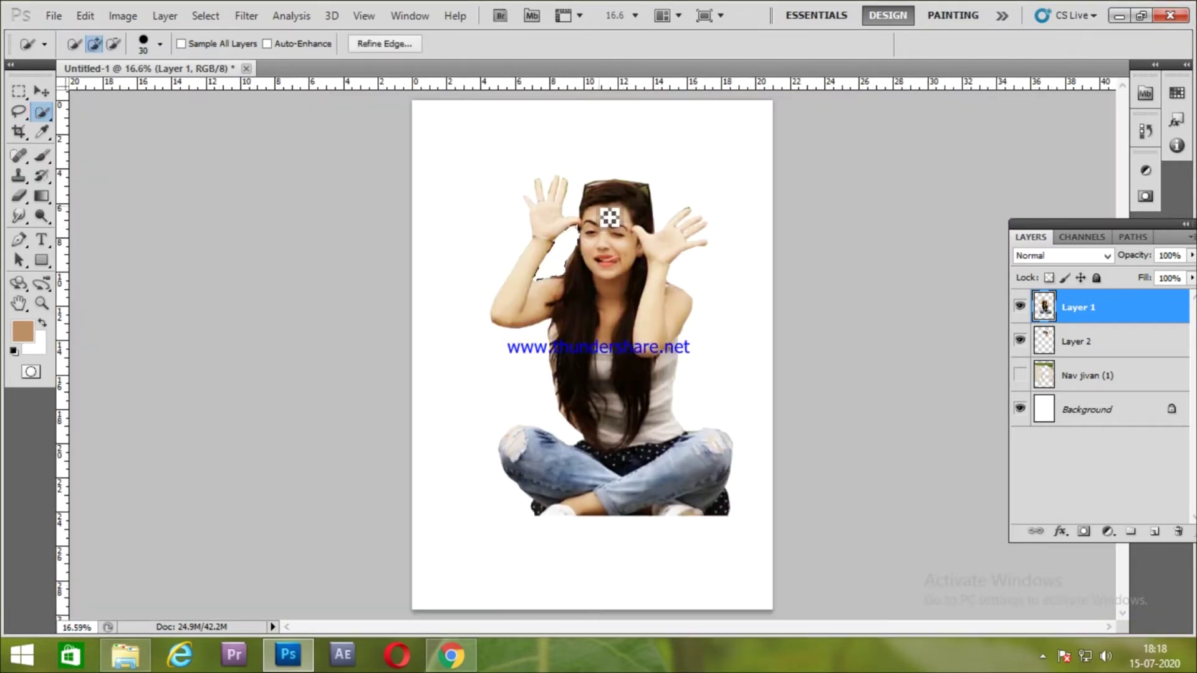
scroll(577, 256, up, 2)
scroll(577, 256, up, 1)
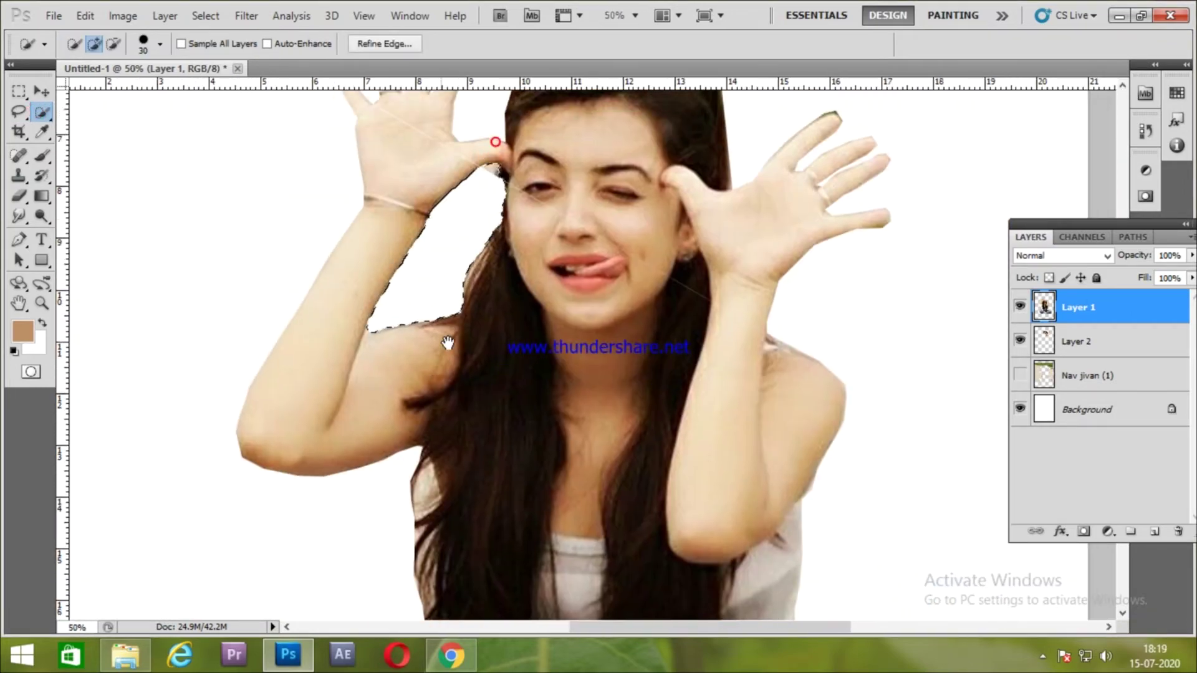
- Make Layer 2 active, fit the page, and briefly show then hide the original photo
click(1079, 341)
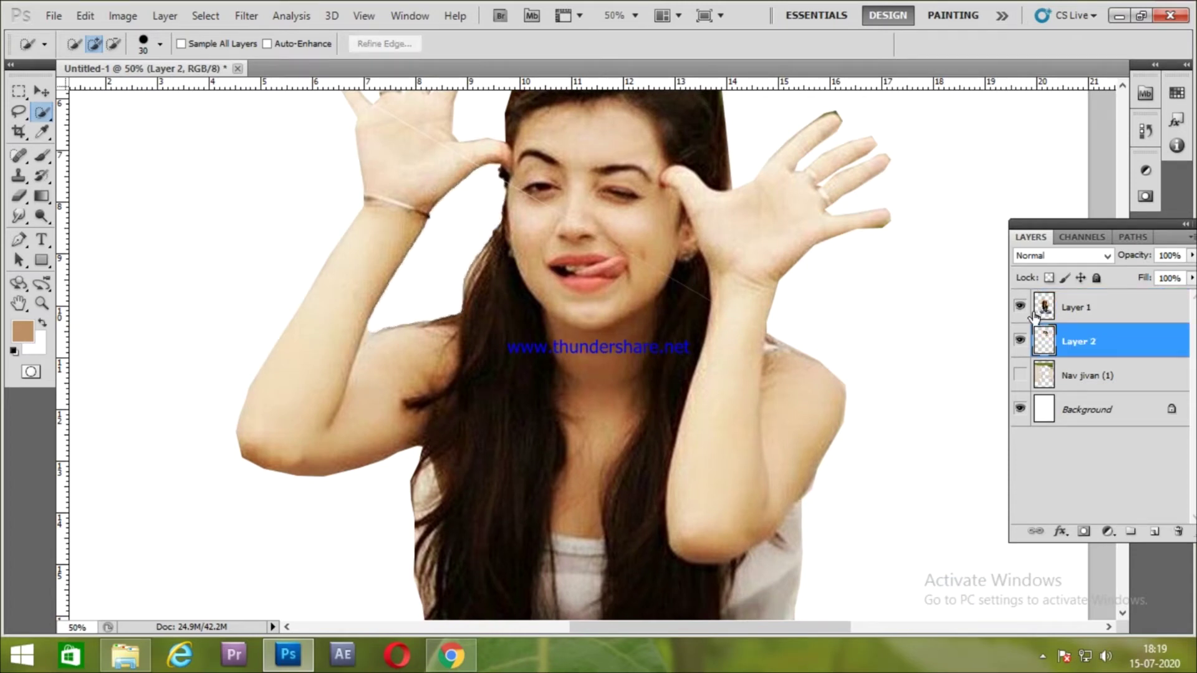
key(ctrl+0)
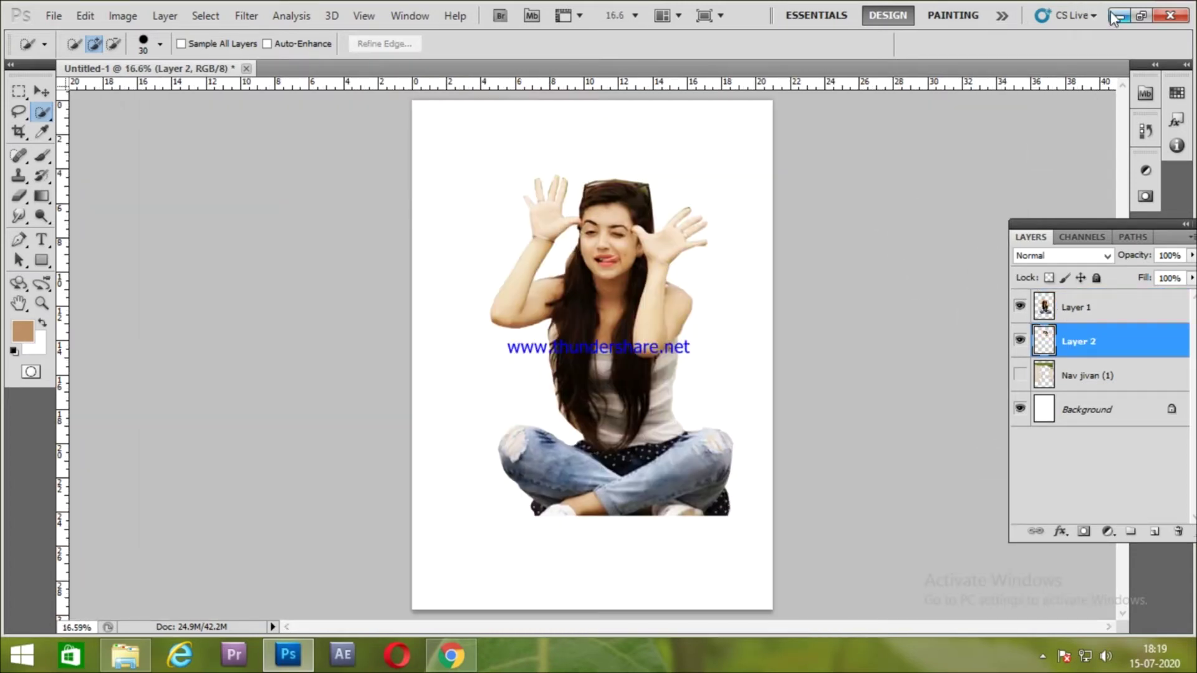
click(1019, 375)
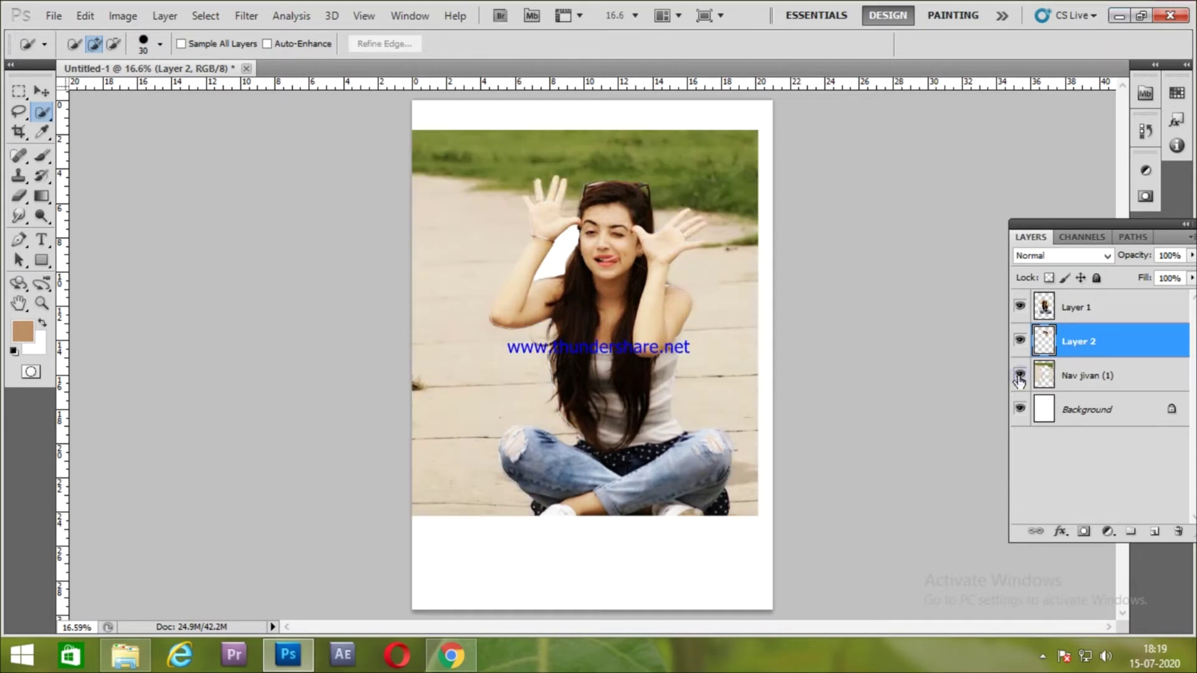
click(1019, 376)
- Move Layer 2 above Layer 1, merge them, delete the photo and Background, and duplicate the result
drag(1091, 332, 1097, 308)
key(ctrl+e)
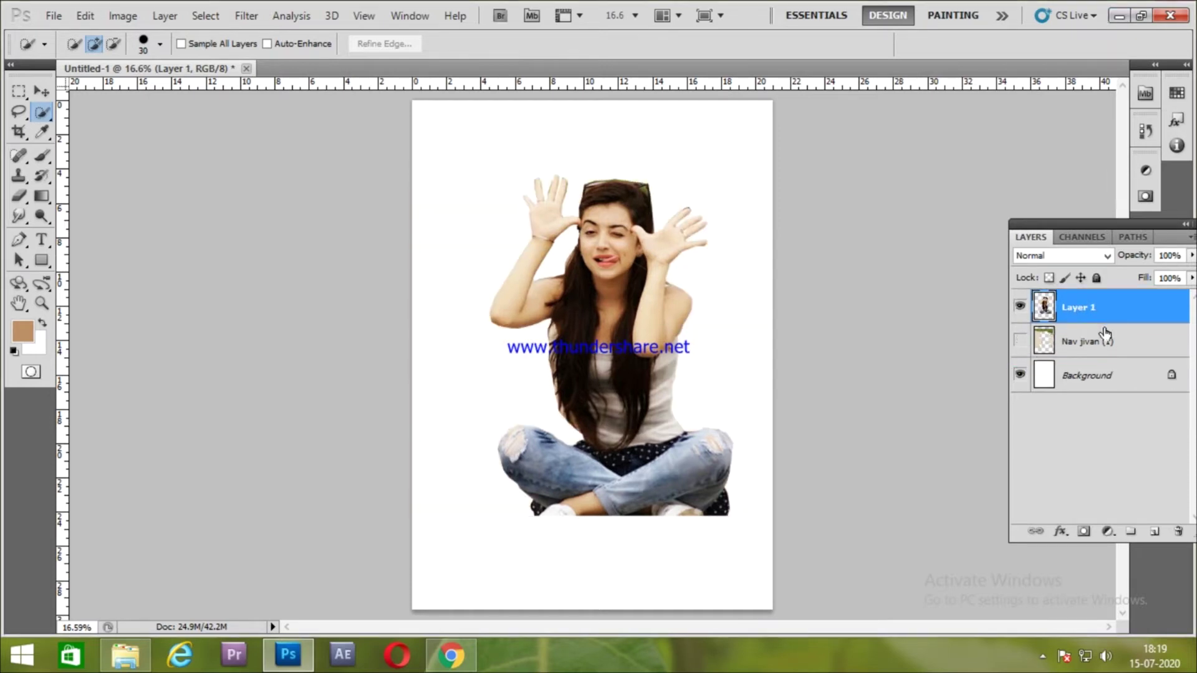
click(1098, 341)
key(Delete)
key(Delete)
key(v)
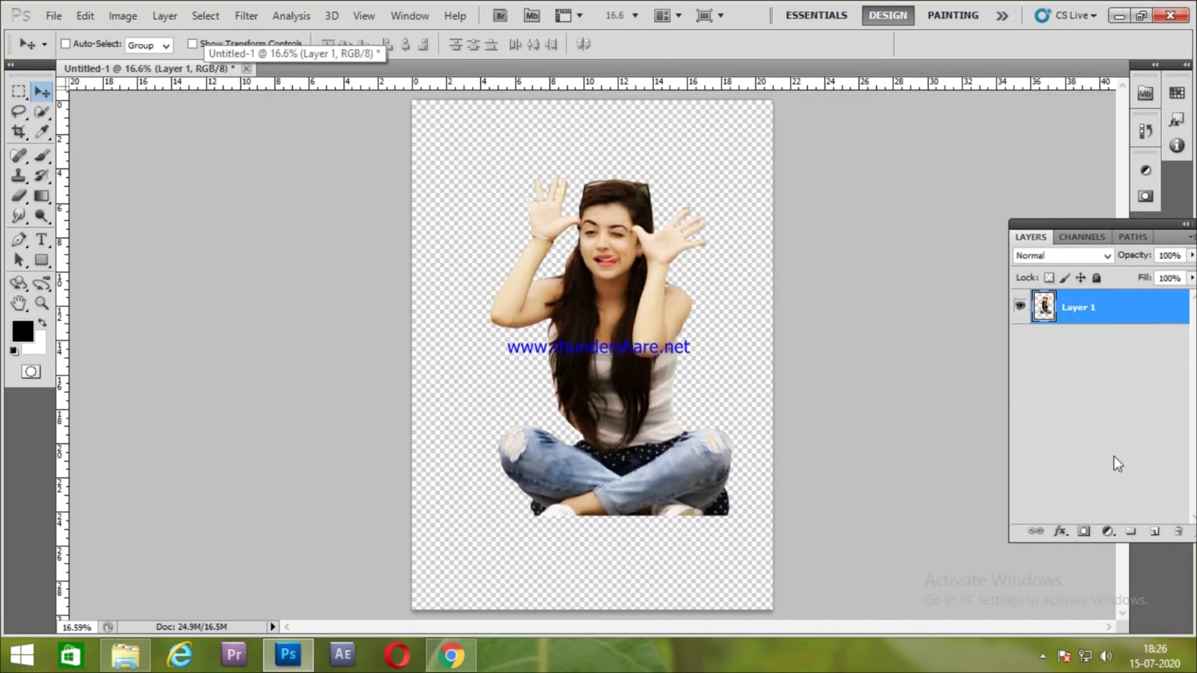
key(ctrl+j)
- Stroke the girl's shape on Layer 1 copy with a 22 px black outline, then deselect
ctrl+click(1044, 306)
click(653, 300)
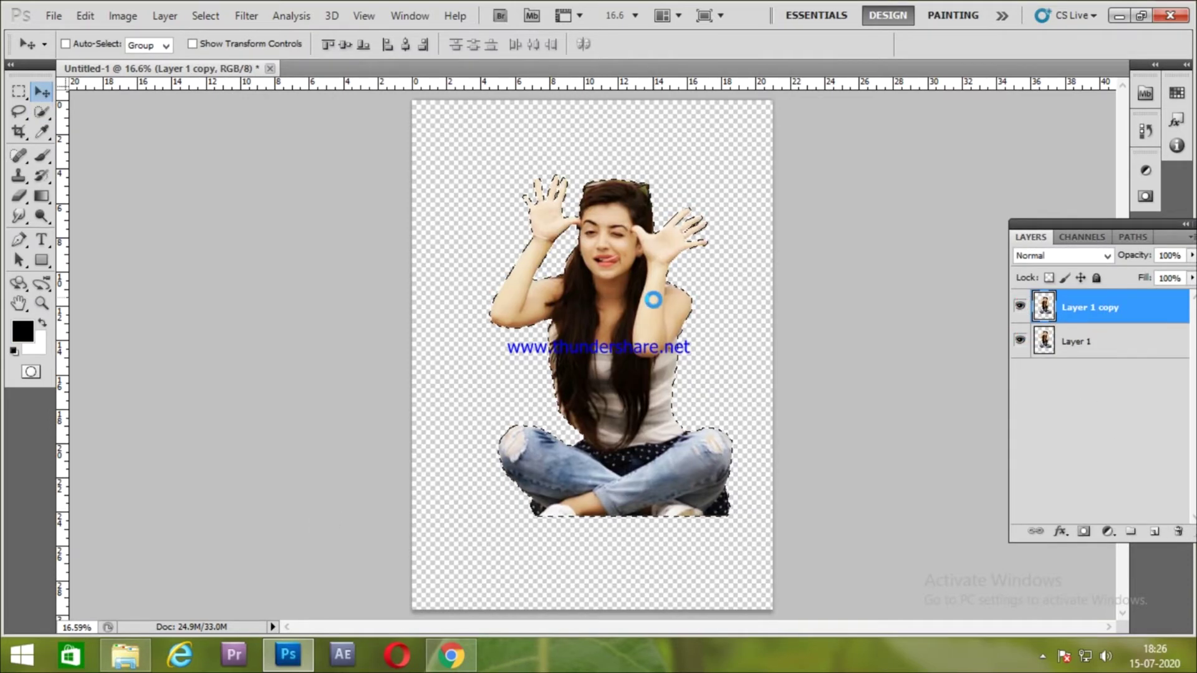
right_click(653, 305)
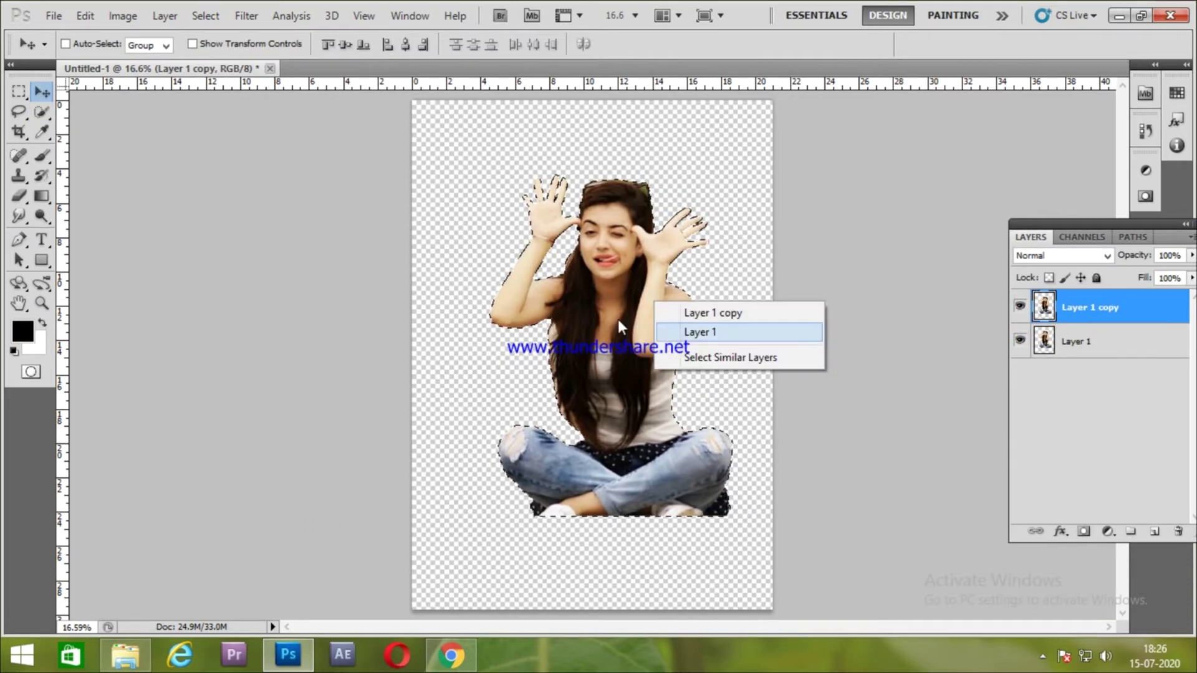
right_click(581, 302)
click(19, 92)
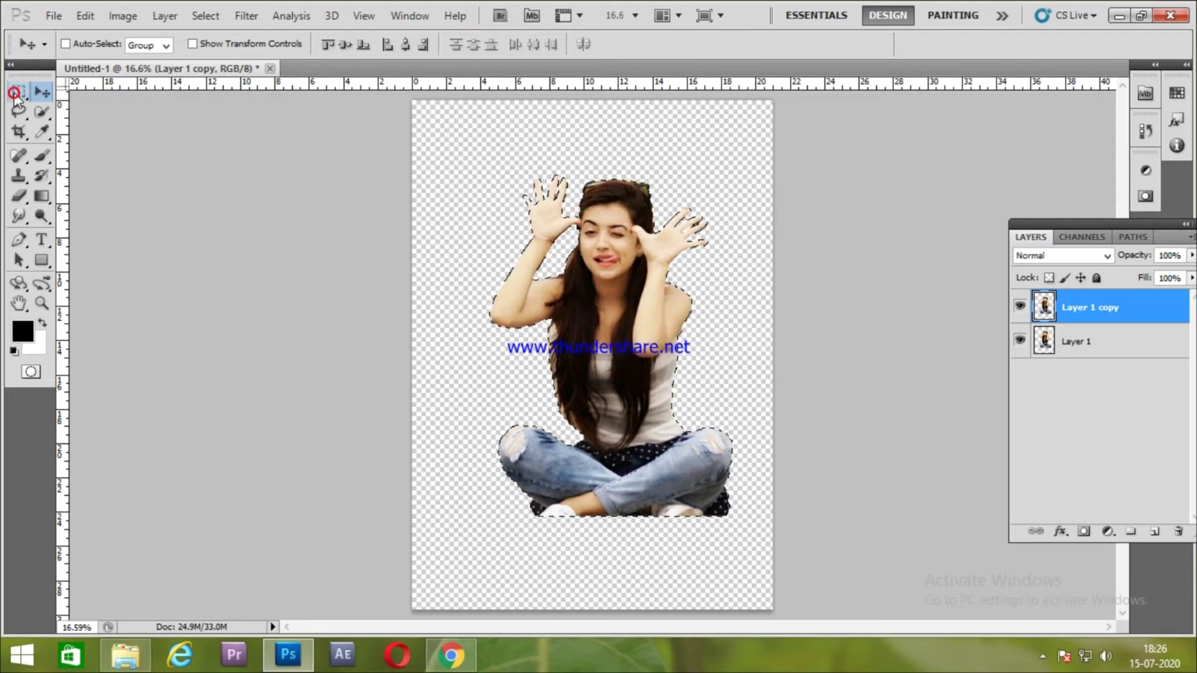
right_click(644, 315)
click(691, 580)
click(555, 182)
key(BackSpace)
key(BackSpace)
key(BackSpace)
text(22)
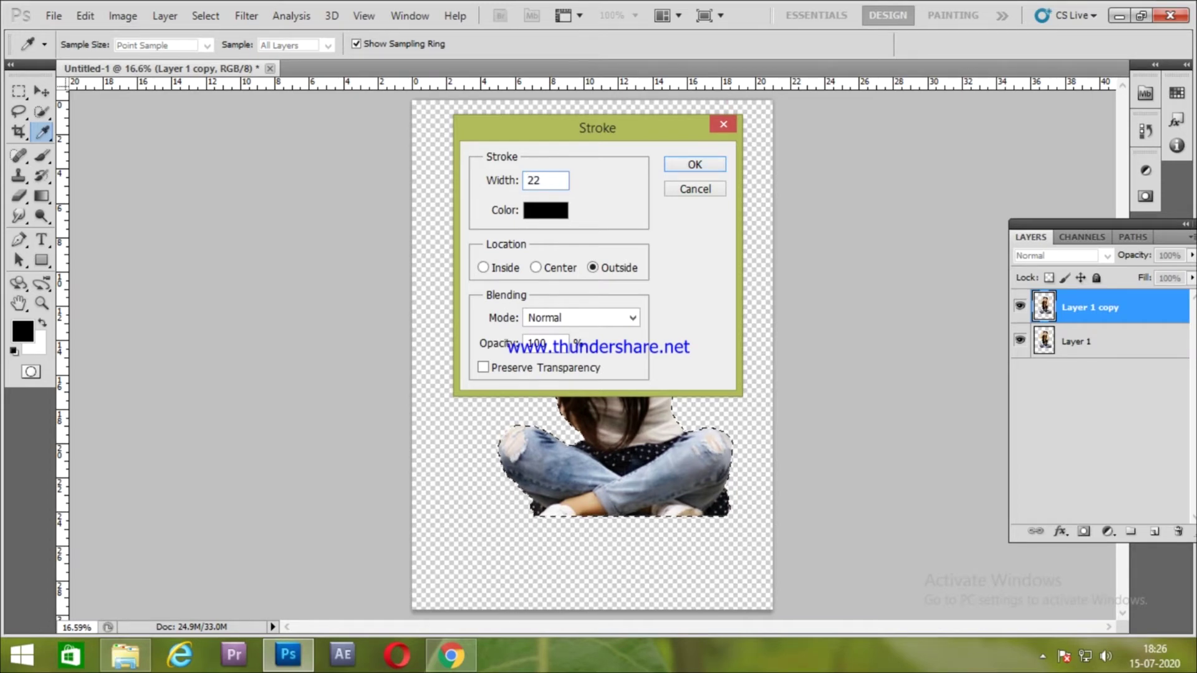
click(691, 165)
key(ctrl+d)
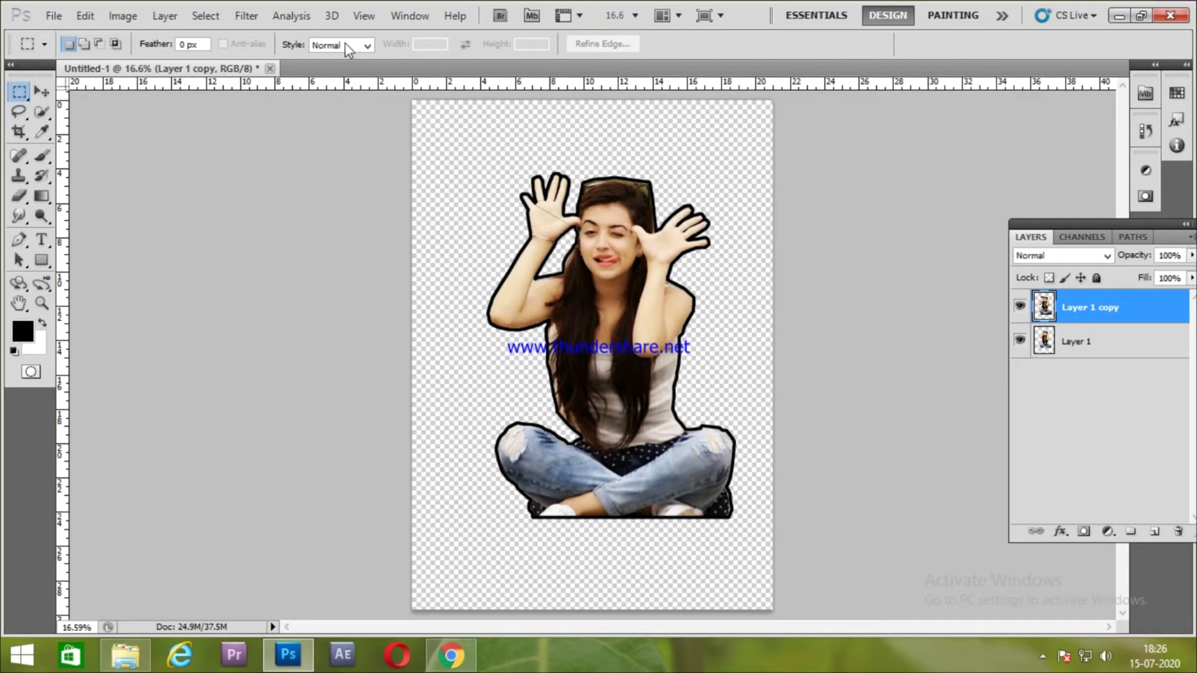
- Drag the red dripping paint image from File Explorer in and shrink it under her legs
click(124, 654)
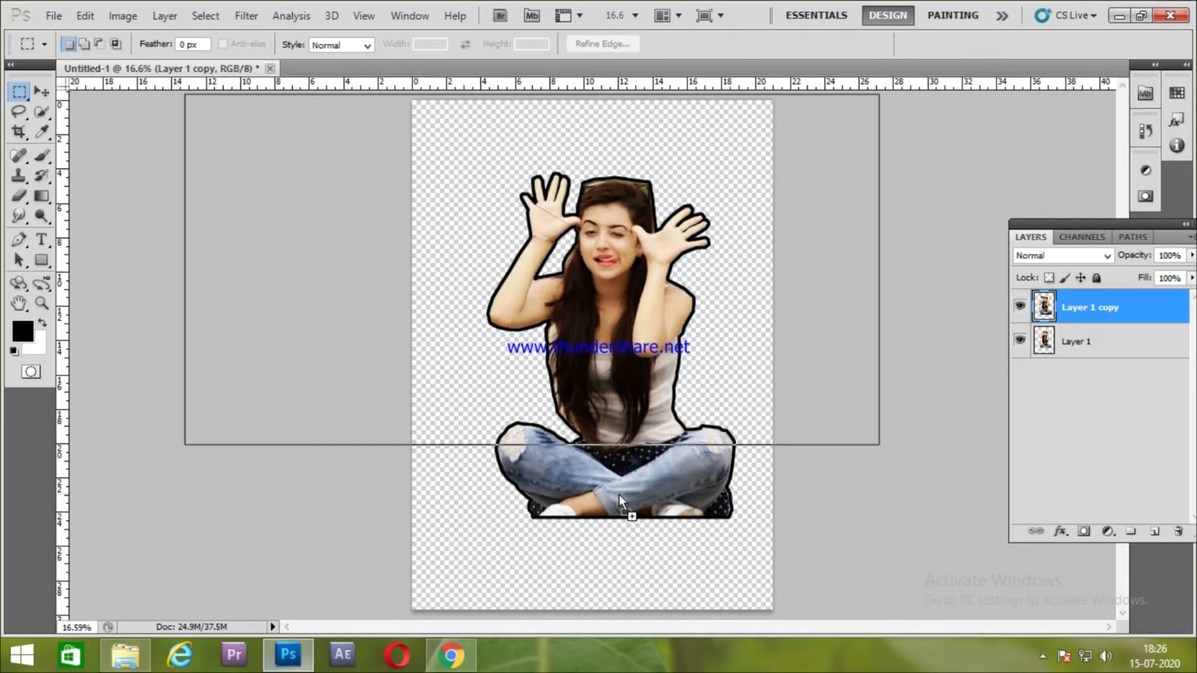
mouse_move(376, 552)
mouse_down()
mouse_move(634, 279)
mouse_move(679, 508)
mouse_up()
mouse_move(818, 476)
mouse_down()
mouse_move(725, 526)
mouse_move(666, 537)
mouse_move(720, 510)
mouse_up()
- Enlarge the drip image to span the legs, set its opacity to 75%, and nudge it left
key(ctrl+plus)
mouse_move(625, 341)
mouse_down()
mouse_move(626, 392)
mouse_move(611, 218)
mouse_up()
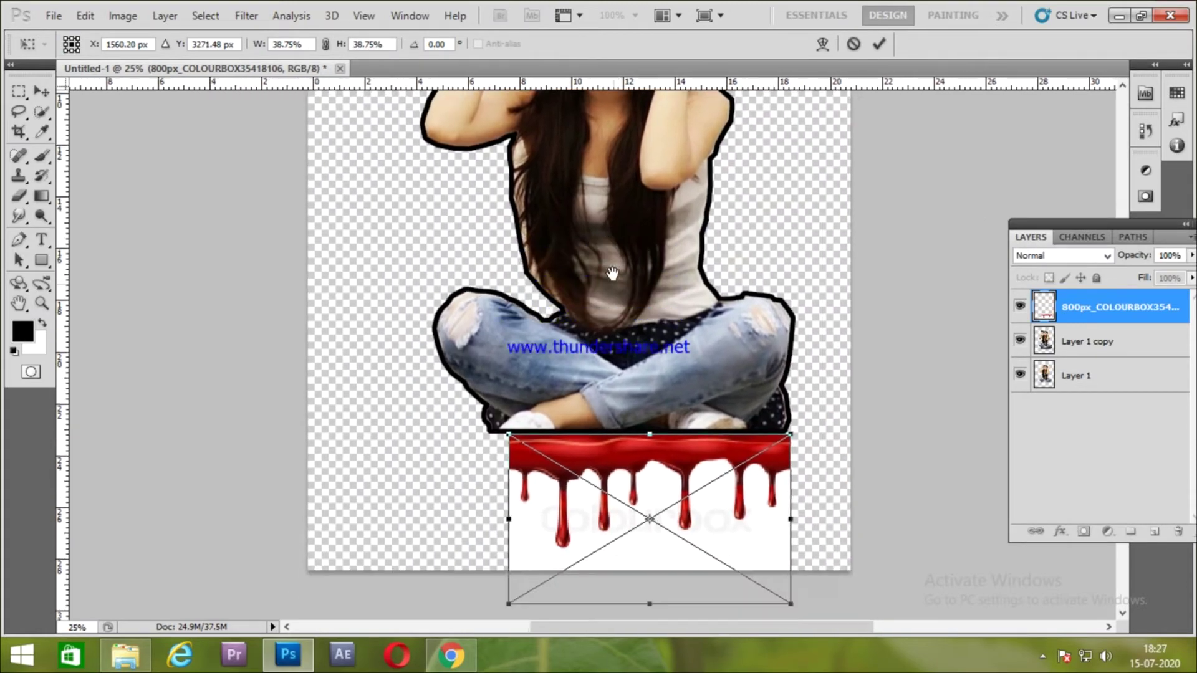
drag(626, 387, 605, 388)
mouse_move(766, 366)
mouse_down()
mouse_move(778, 359)
mouse_move(747, 384)
mouse_up()
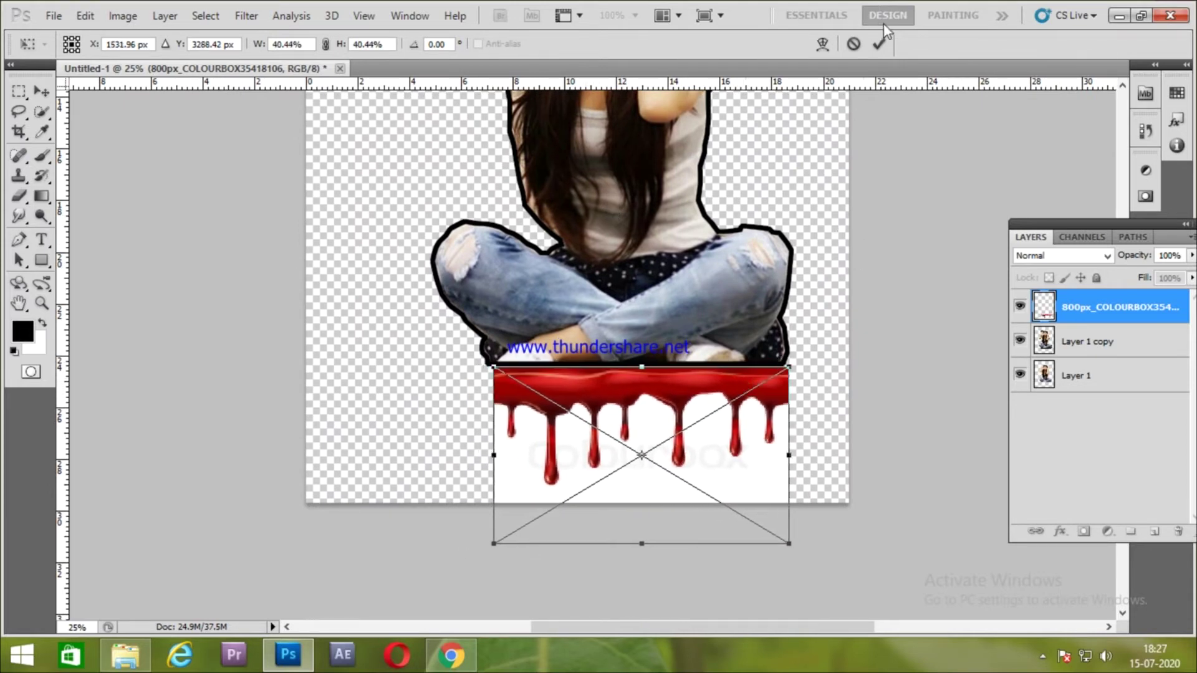
click(878, 43)
drag(1146, 259, 1109, 265)
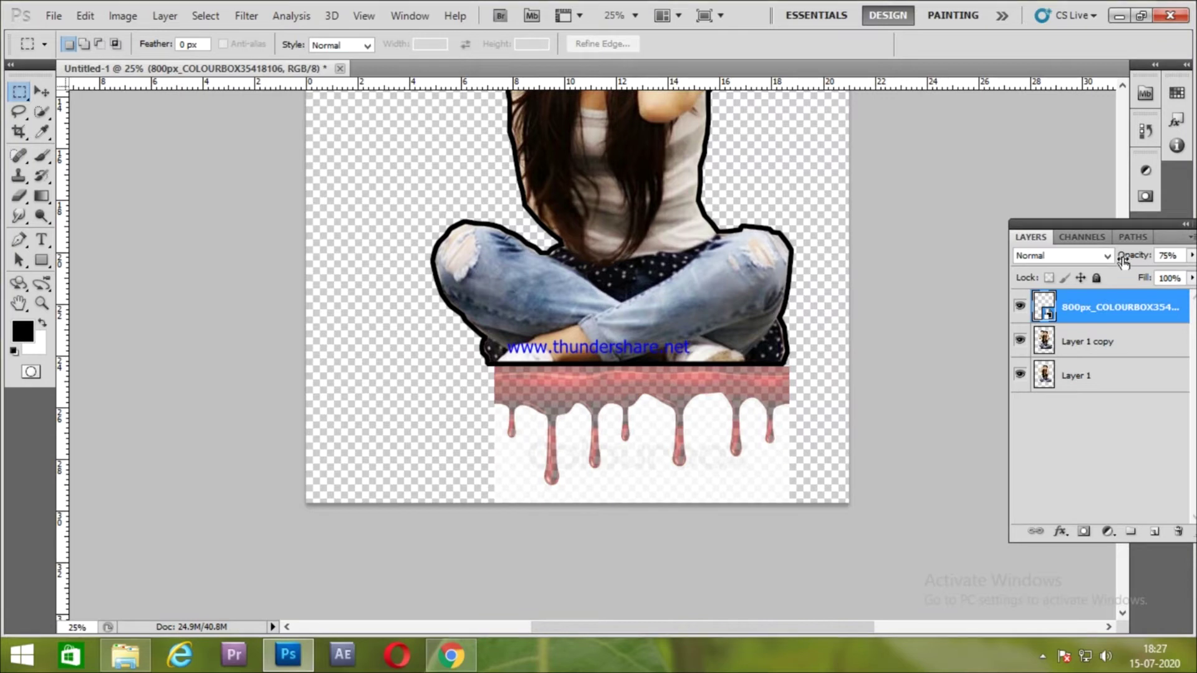
key(ctrl+t)
key(shift+Left)
key(shift+Left)
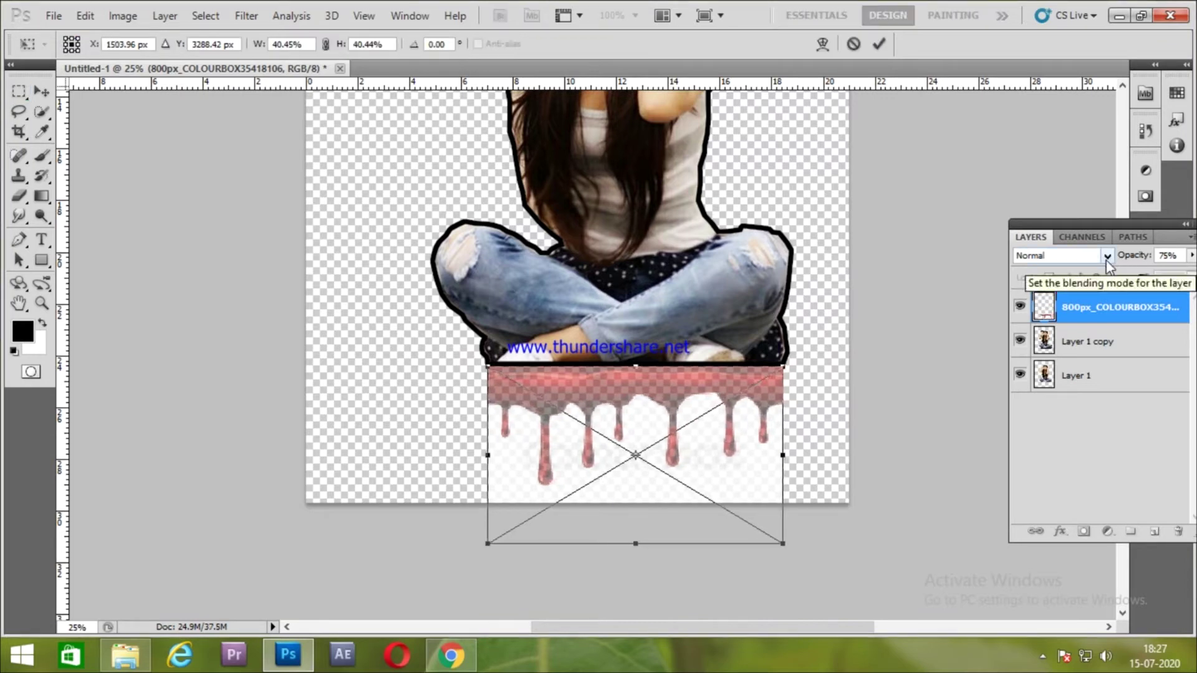
click(879, 43)
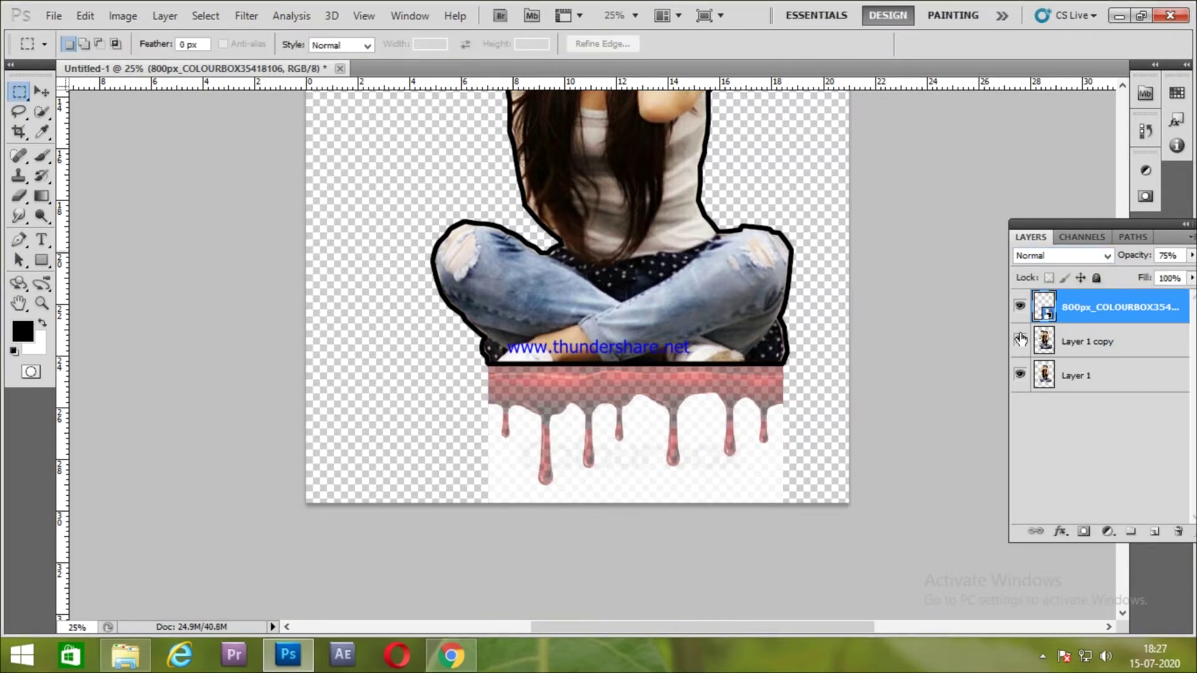
- Rasterize the drip layer and Magic Wand-select its white area below the drips
key(b)
click(735, 341)
click(564, 265)
click(43, 113)
click(509, 457)
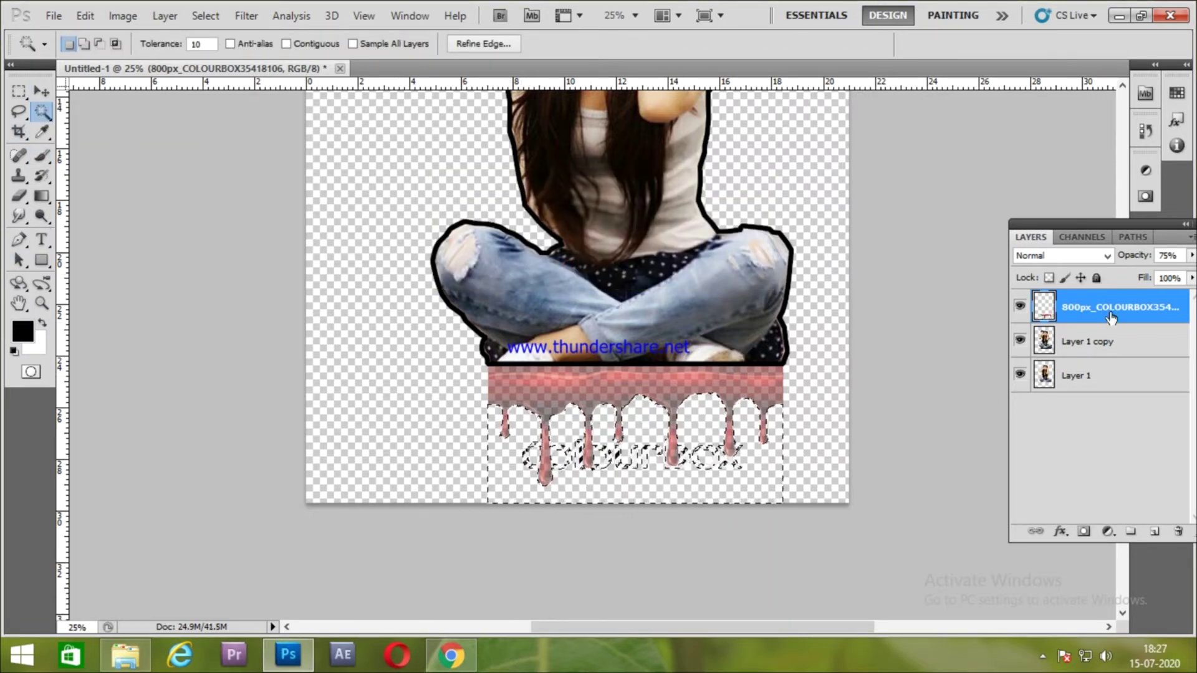
- Delete the white background from the drip image and duplicate the drip layer, emptying the top copy
key(0)
key(ctrl+d)
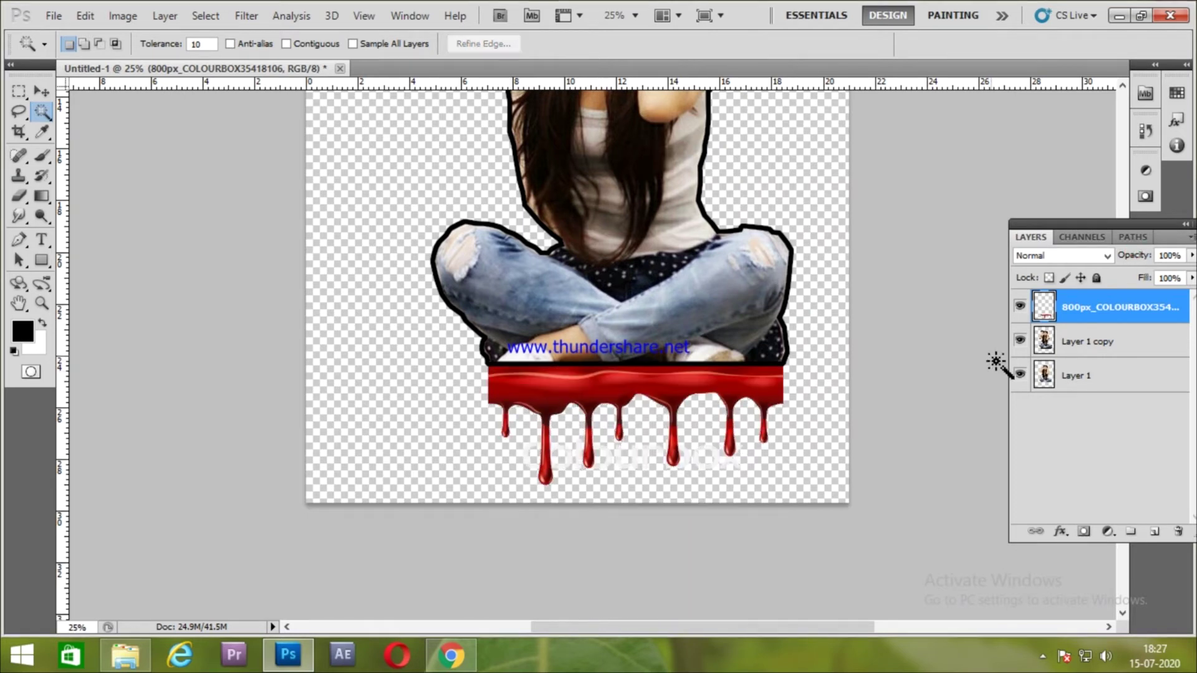
ctrl+click(1049, 310)
key(ctrl+d)
ctrl+click(1049, 310)
key(ctrl+d)
drag(1049, 310, 1154, 535)
ctrl+click(1045, 306)
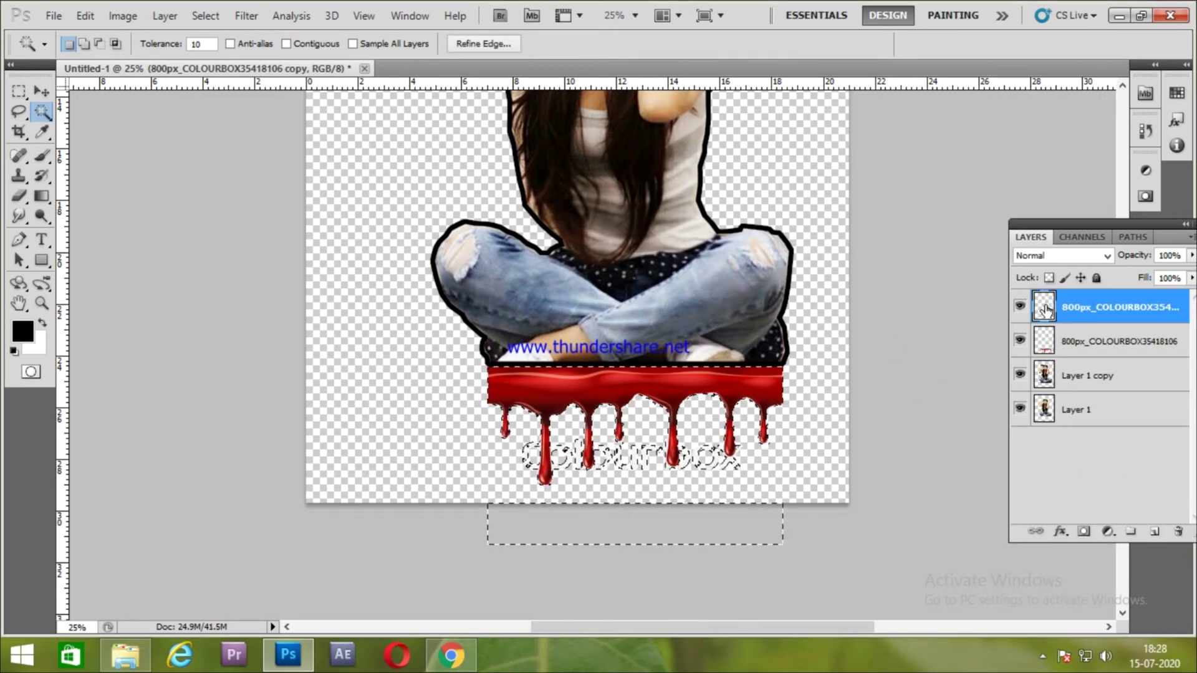
key(Delete)
key(ctrl+a)
key(ctrl+d)
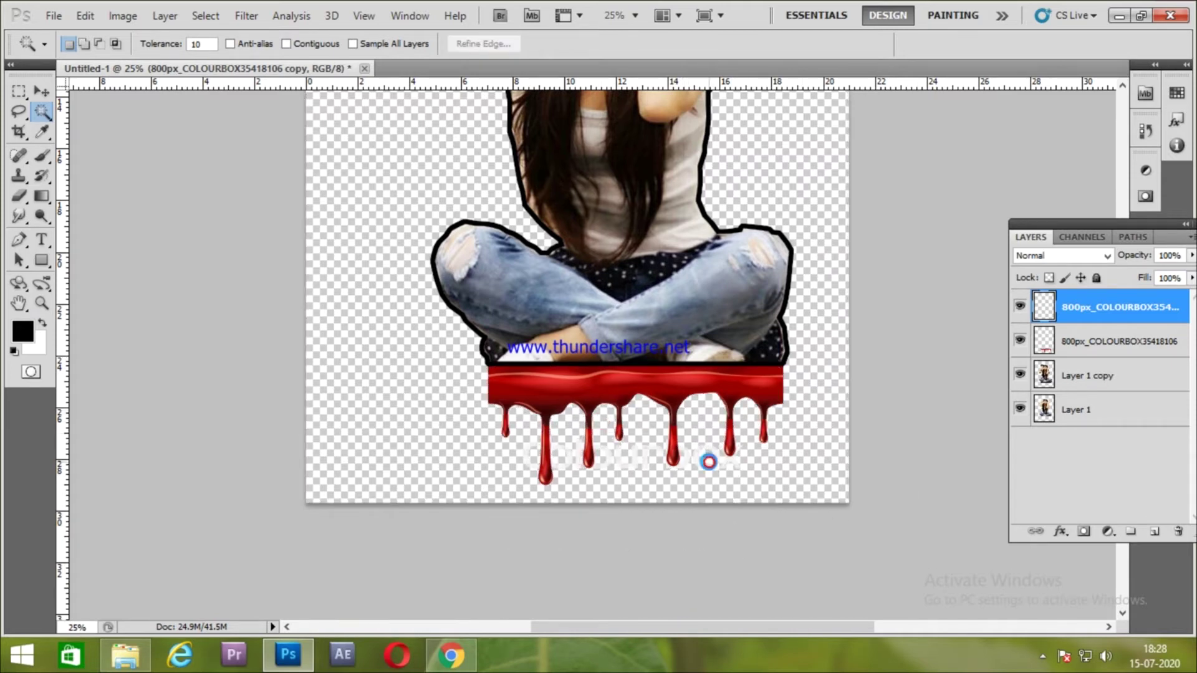
- Fill the original drip layer's shape, lettering included, with solid black
click(1038, 342)
key(ctrl+a)
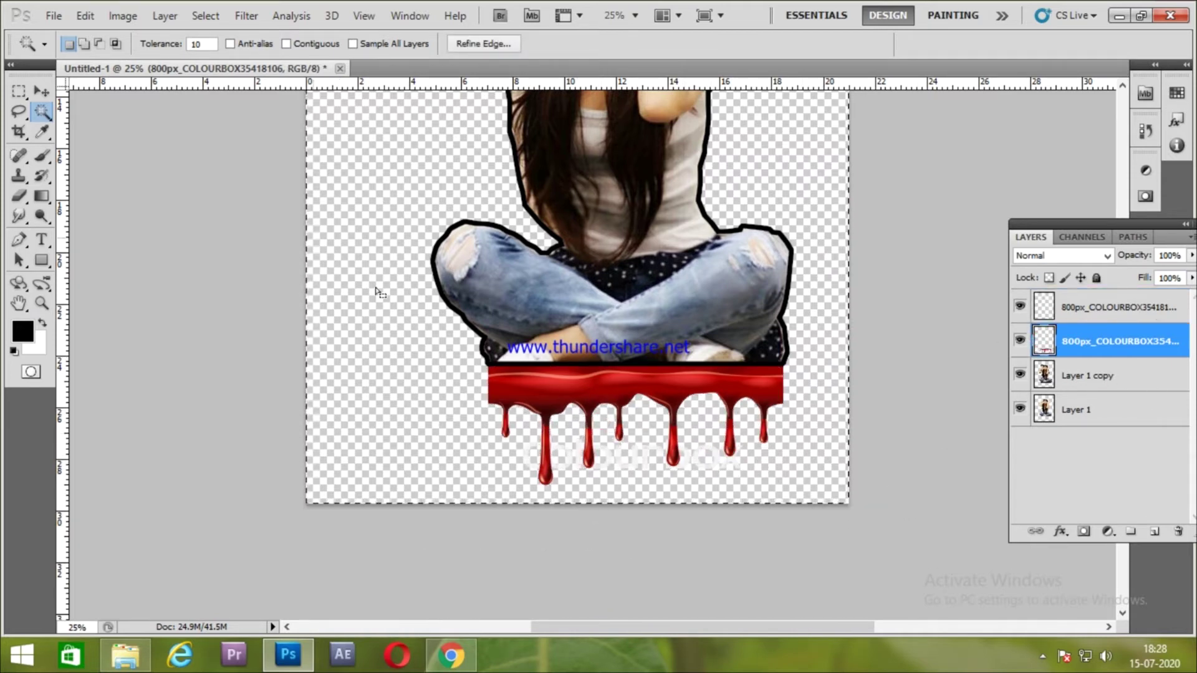
key(ctrl+d)
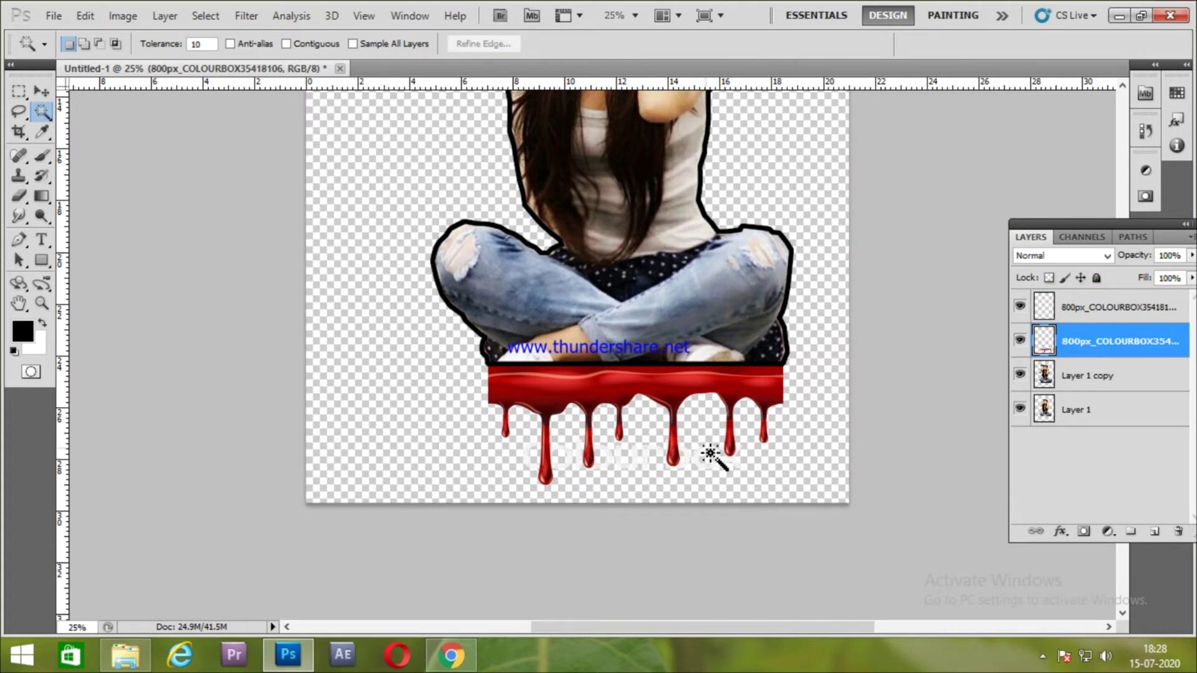
click(704, 451)
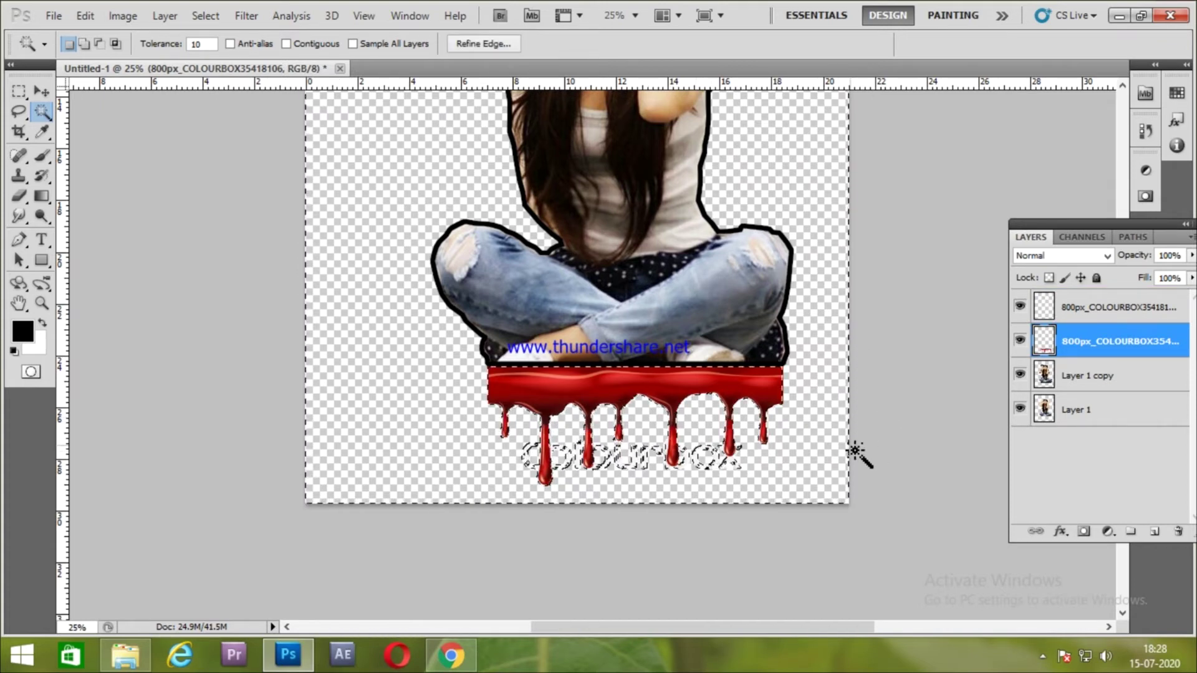
click(346, 382)
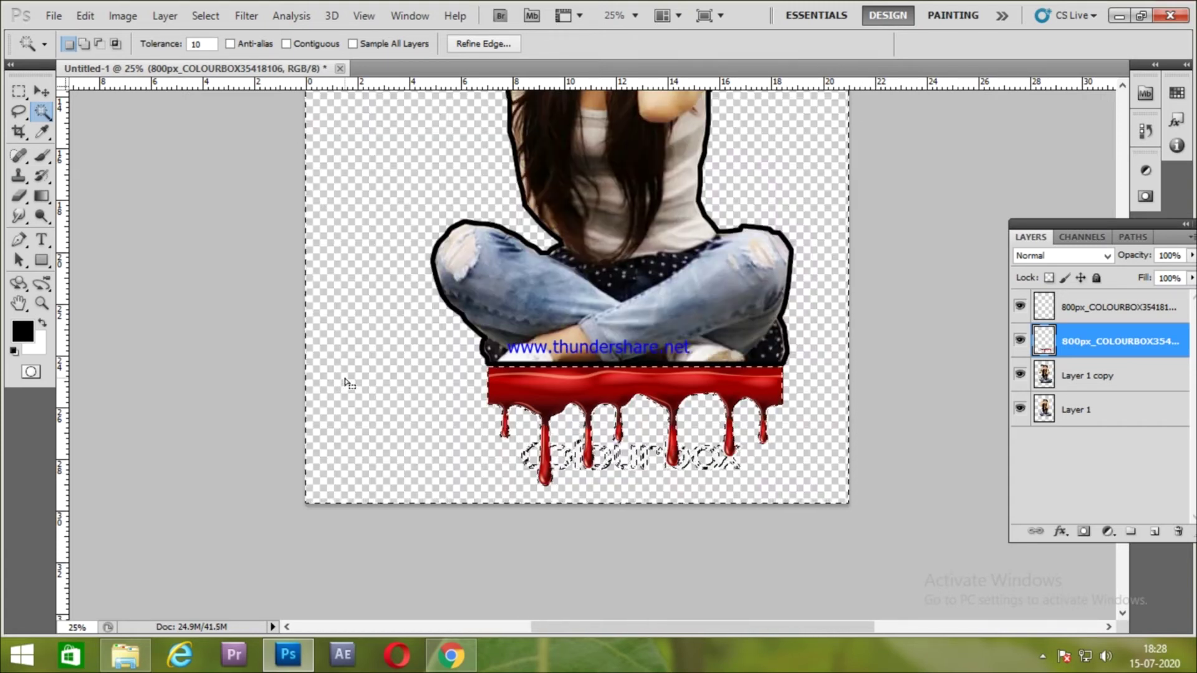
key(ctrl+d)
click(621, 392)
ctrl+click(1048, 343)
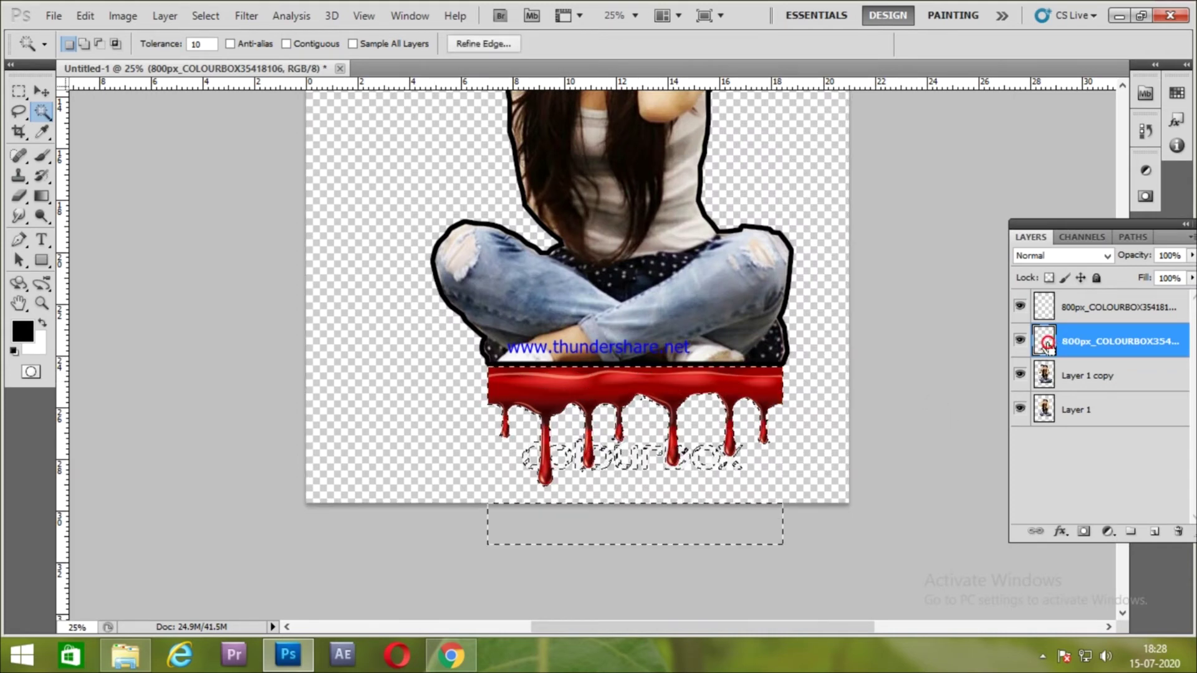
key(alt+BackSpace)
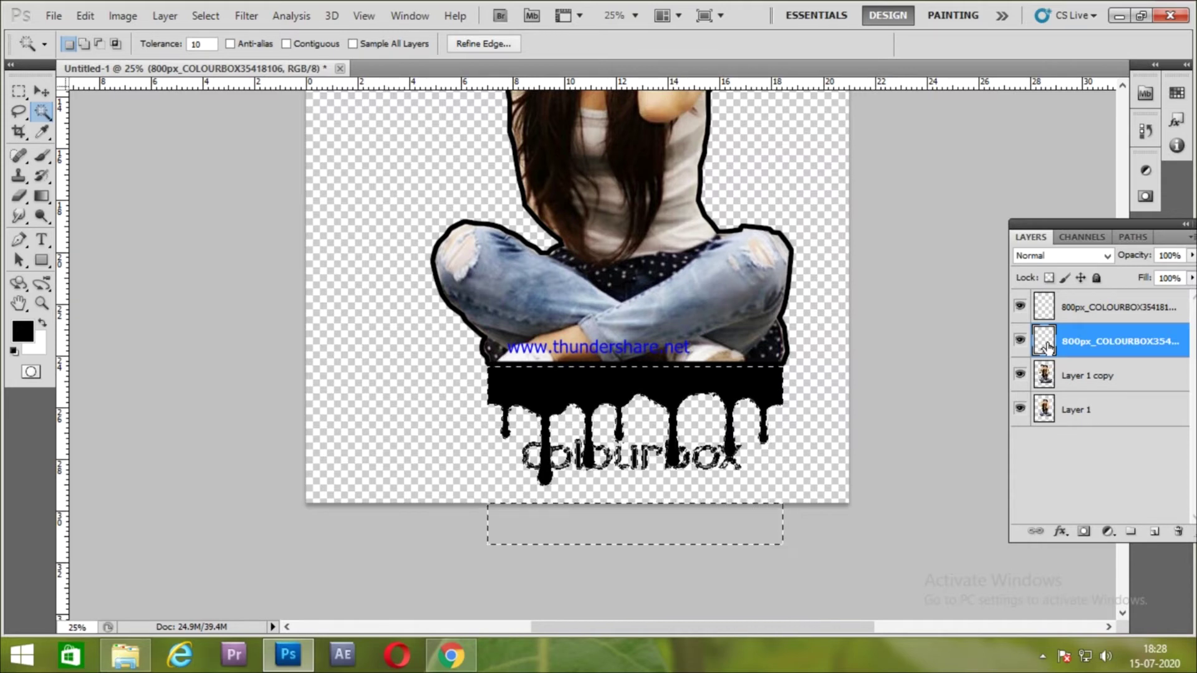
key(ctrl+d)
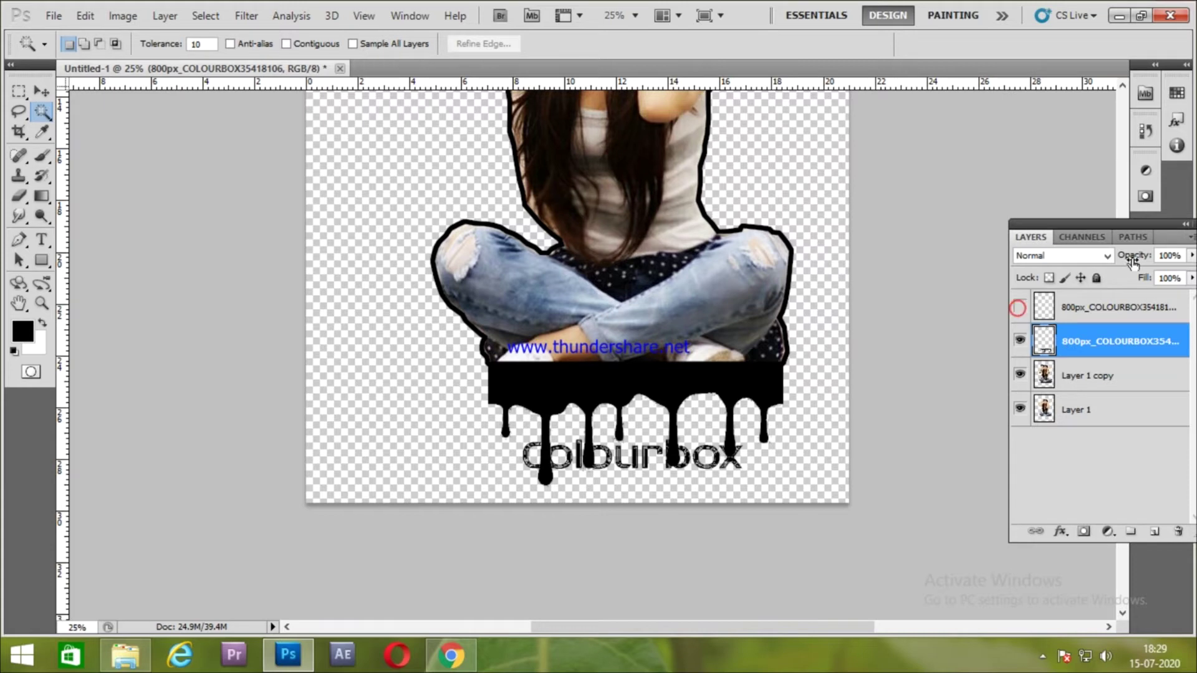
- Fade the drip layer to 42% opacity and nudge it up with Free Transform
drag(1132, 262, 1093, 275)
key(ctrl+t)
key(shift+Up)
key(shift+Up)
key(shift+Up)
key(shift+Up)
key(shift+Up)
key(shift+Up)
key(shift+Up)
key(shift+Up)
key(shift+Up)
key(shift+Up)
key(Down)
key(Down)
key(Down)
key(Down)
key(Down)
key(Down)
key(Down)
key(Down)
- Commit the nudged drip position and restore the layer to 100% opacity
key(Up)
key(Up)
key(Up)
key(Up)
key(Up)
key(Up)
key(Up)
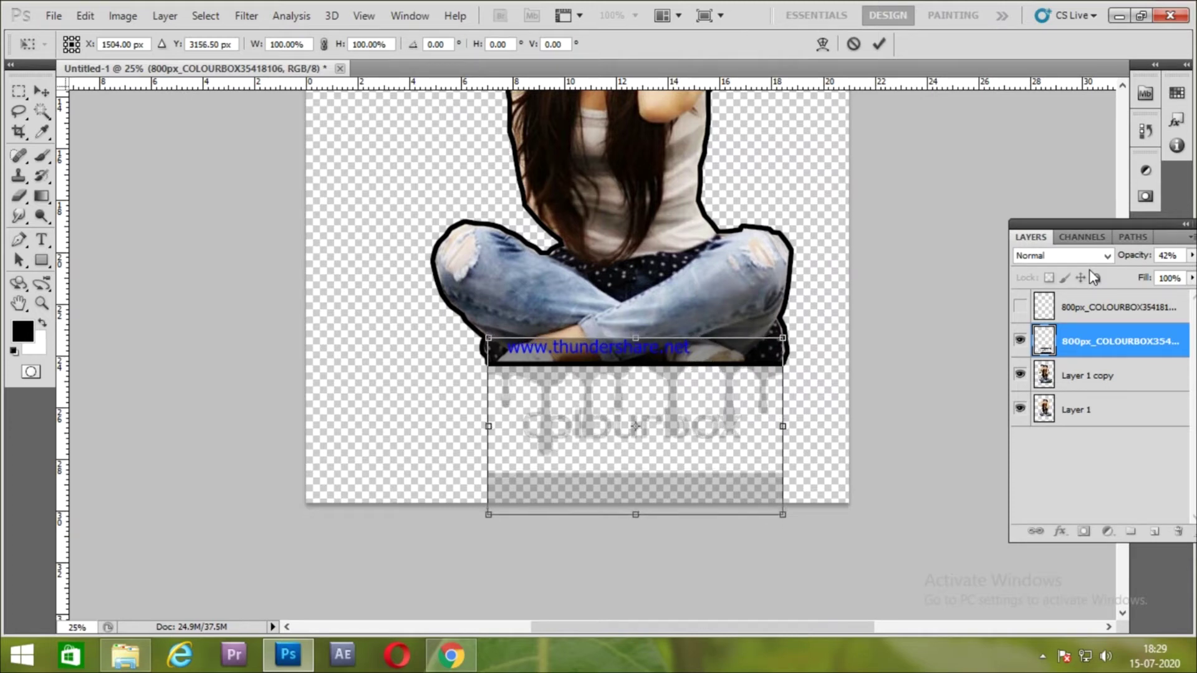
click(876, 44)
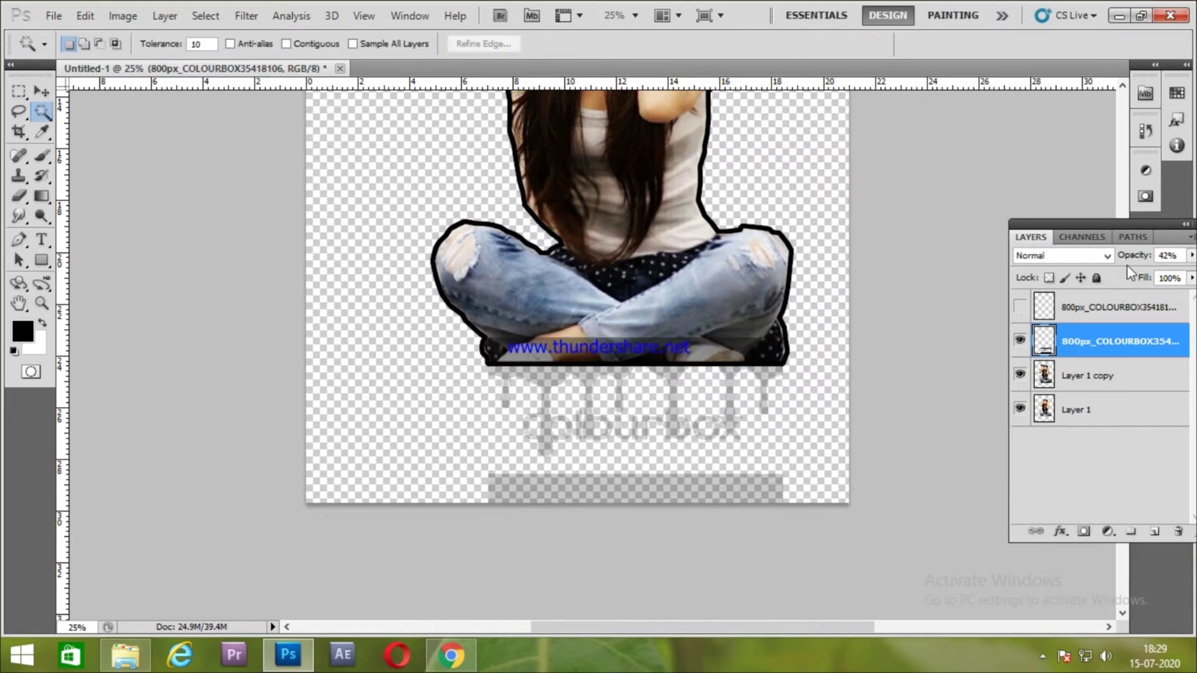
drag(1127, 255, 1127, 255)
- Erase the colourbox lettering and the bar's left end, using a smaller eraser for details
key(e)
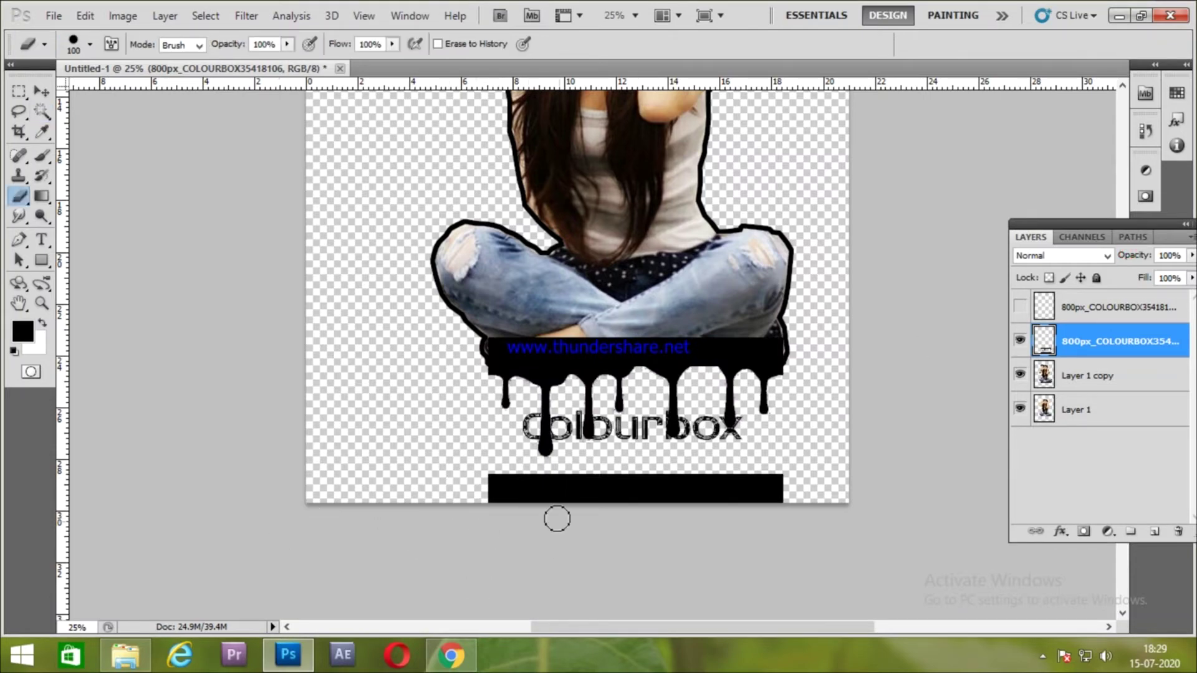
key(ctrl+plus)
scroll(413, 498, down, 3)
mouse_move(413, 435)
mouse_down()
mouse_move(431, 461)
mouse_move(477, 440)
mouse_move(614, 452)
mouse_move(960, 443)
mouse_move(794, 462)
mouse_move(696, 427)
mouse_up()
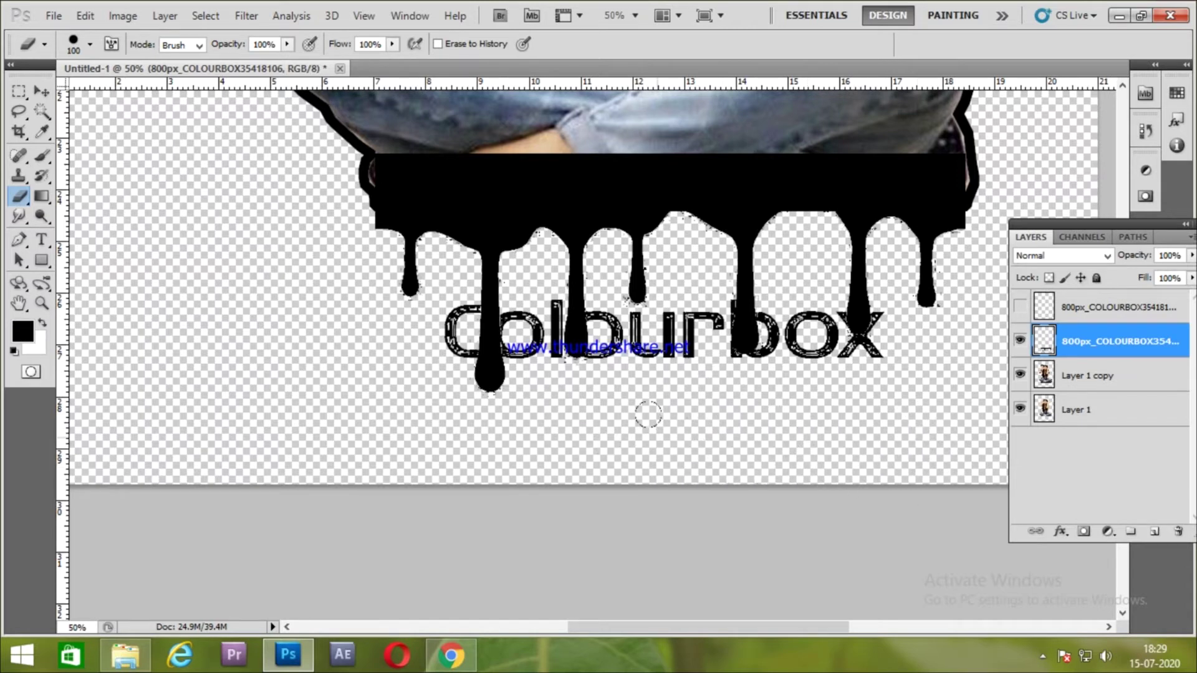
mouse_move(692, 303)
mouse_down()
mouse_move(648, 337)
mouse_move(605, 327)
mouse_move(598, 311)
mouse_up()
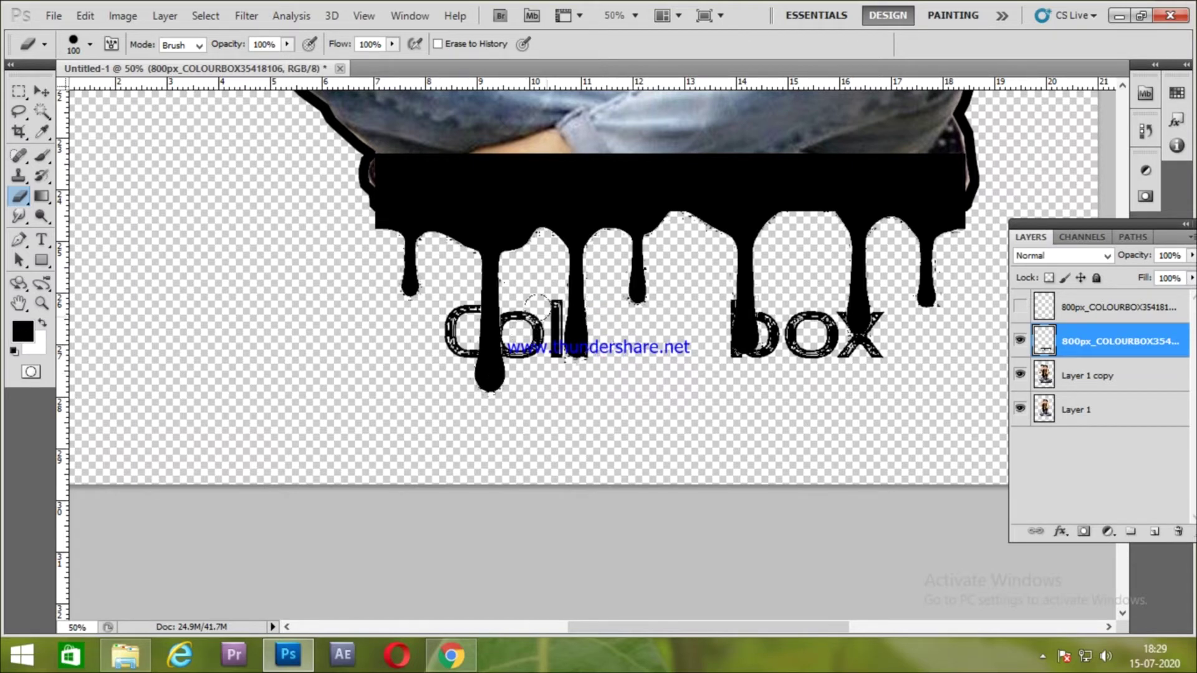
mouse_move(511, 340)
mouse_down()
mouse_move(530, 325)
mouse_move(544, 354)
mouse_up()
key(bracketleft)
key(bracketleft)
key(bracketleft)
key(bracketleft)
key(bracketleft)
mouse_move(452, 311)
mouse_down()
mouse_move(455, 339)
mouse_move(467, 307)
mouse_move(467, 347)
mouse_up()
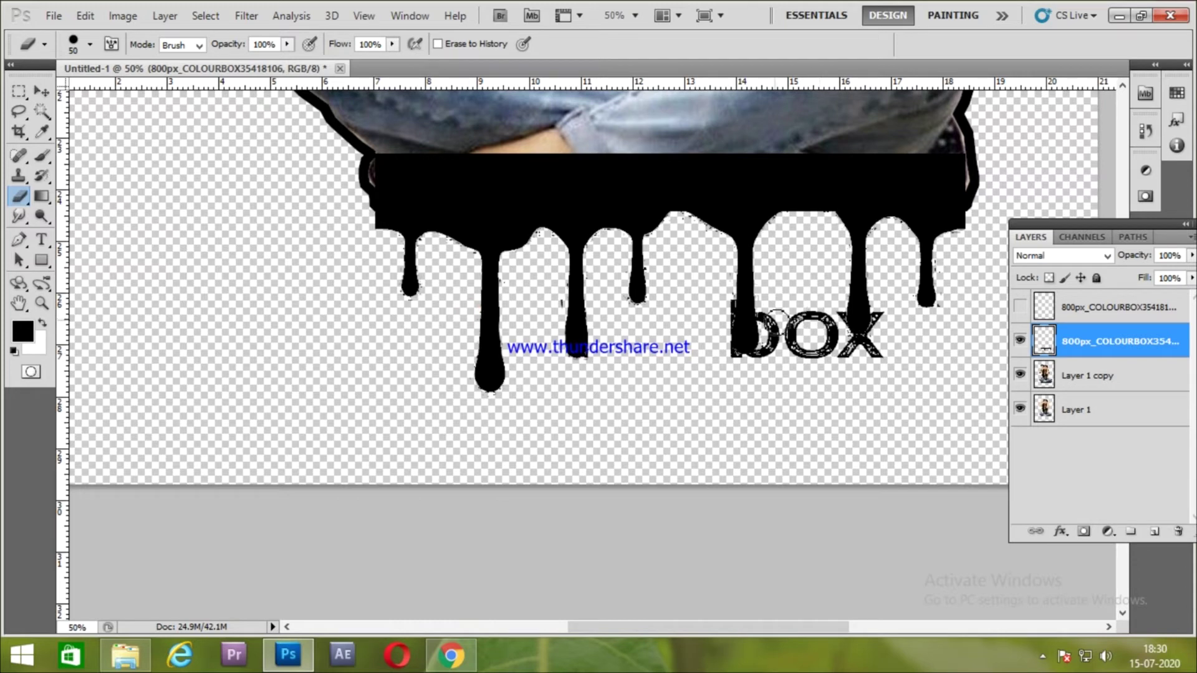
mouse_move(769, 314)
mouse_down()
mouse_move(767, 360)
mouse_move(742, 311)
mouse_move(722, 315)
mouse_move(796, 326)
mouse_move(833, 347)
mouse_move(860, 347)
mouse_move(884, 326)
mouse_move(883, 356)
mouse_up()
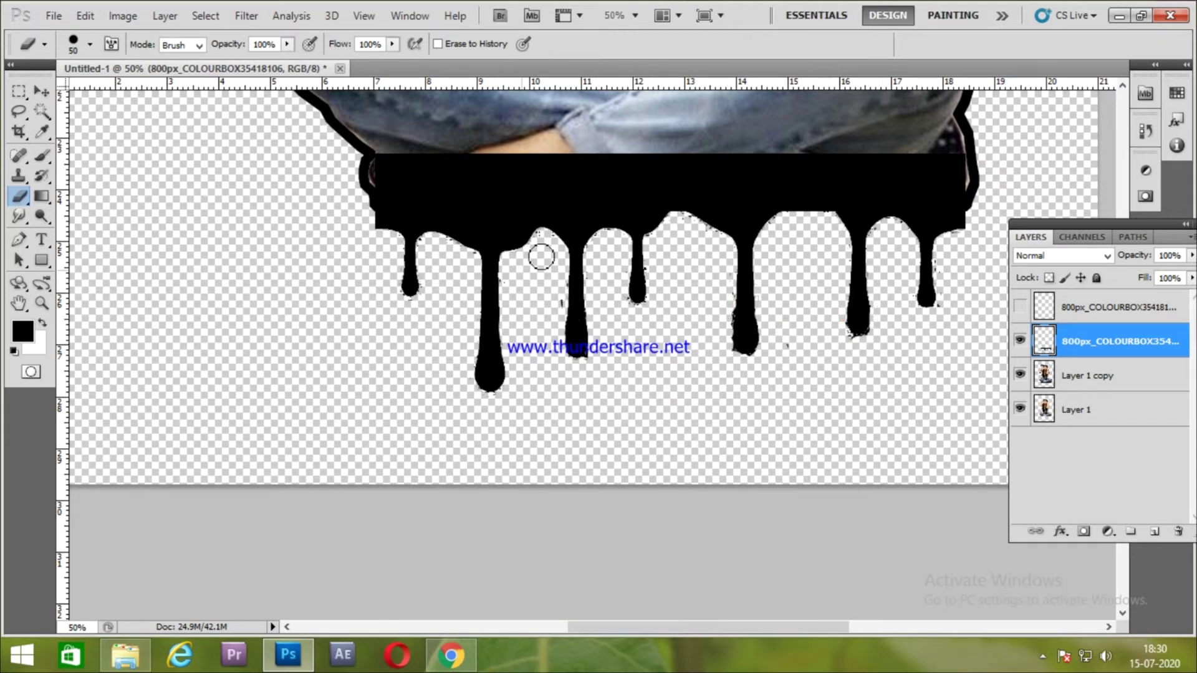
ctrl+click(1042, 343)
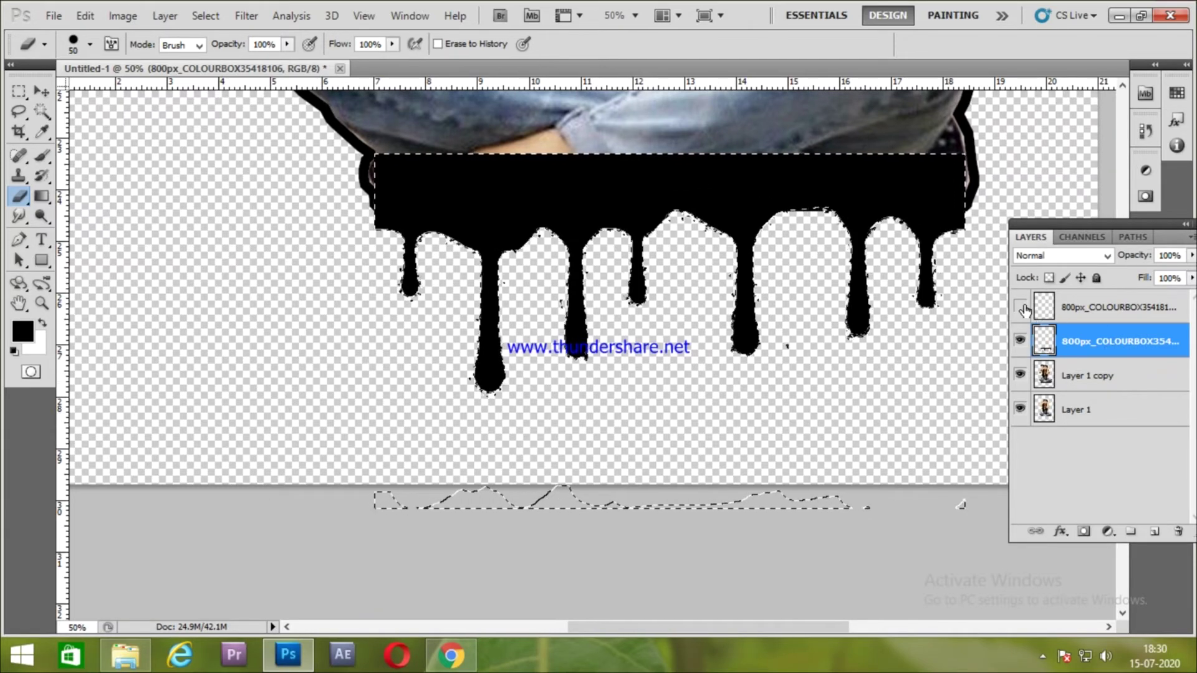
- Move the black drip layer below Layer 1 copy, then make Layer 1 copy active and deselect
ctrl+click(1044, 344)
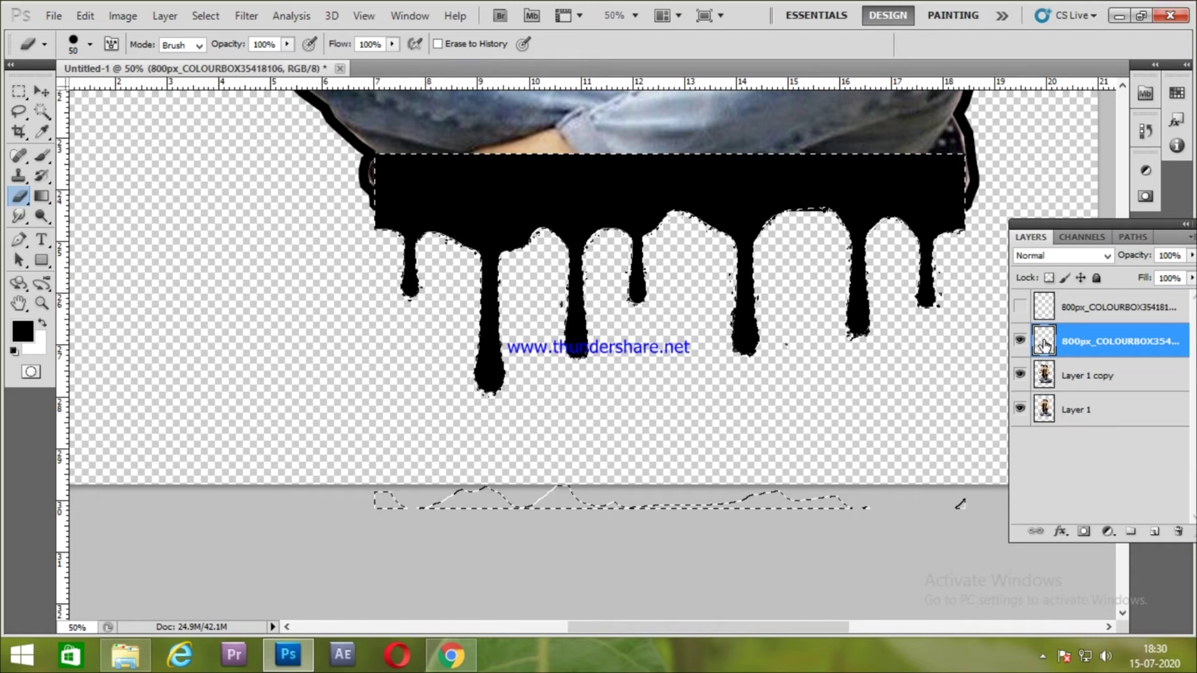
drag(1044, 344, 1091, 393)
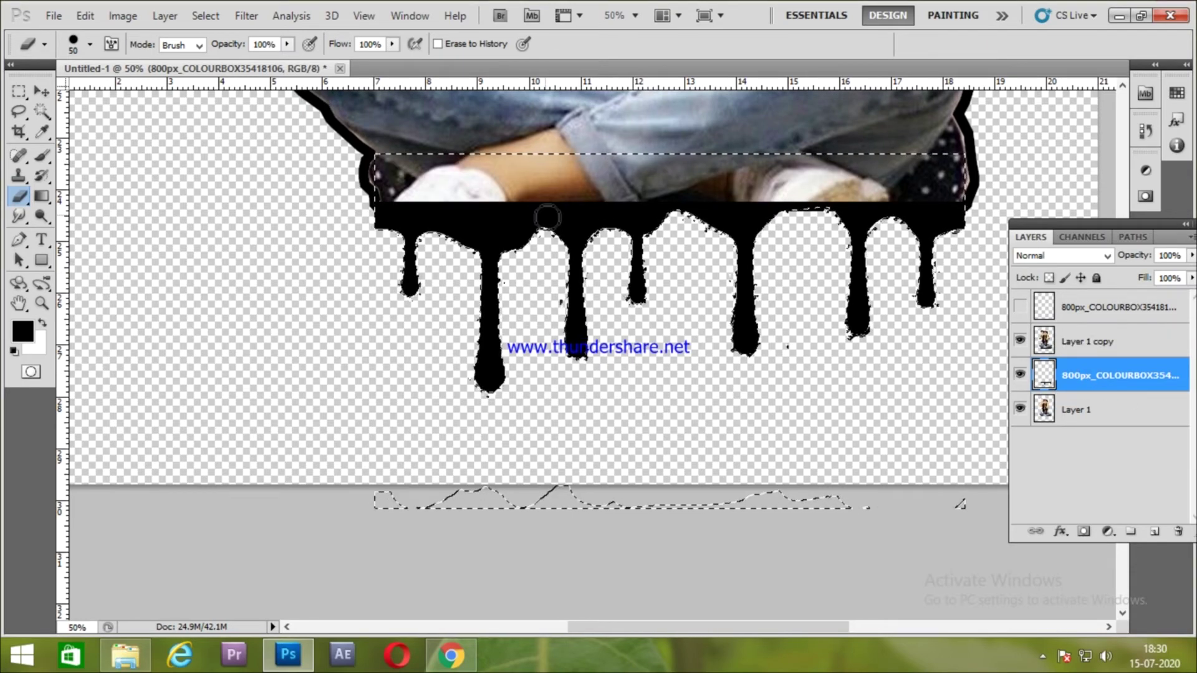
ctrl+click(412, 182)
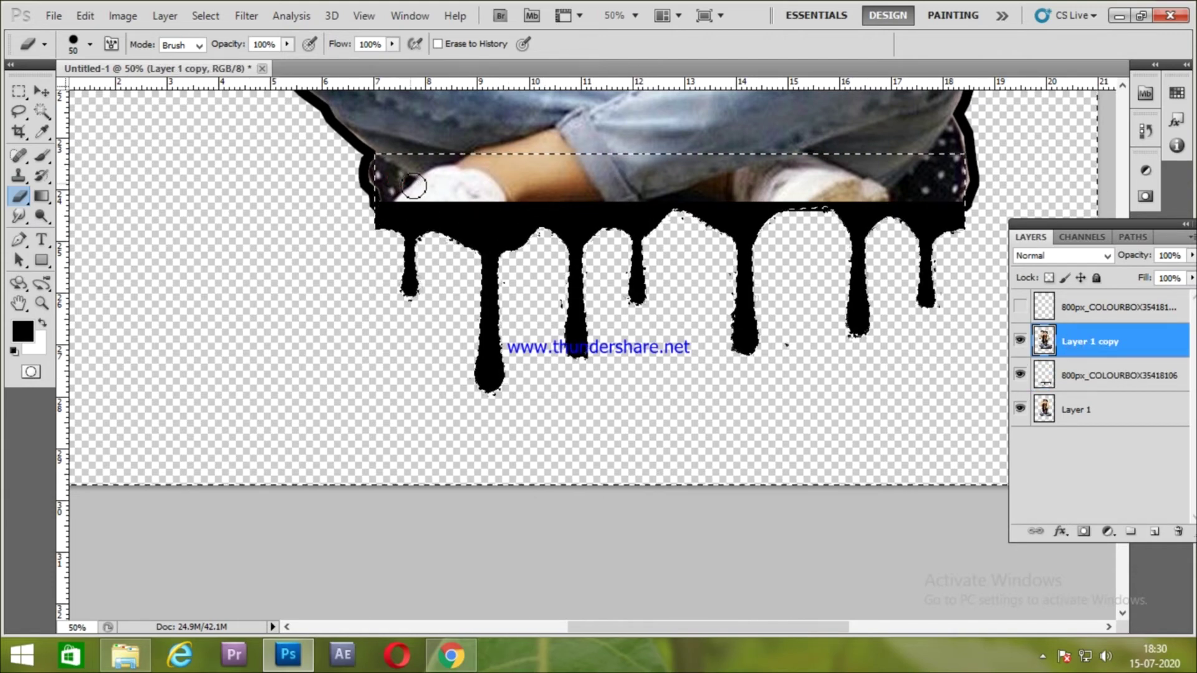
click(936, 178)
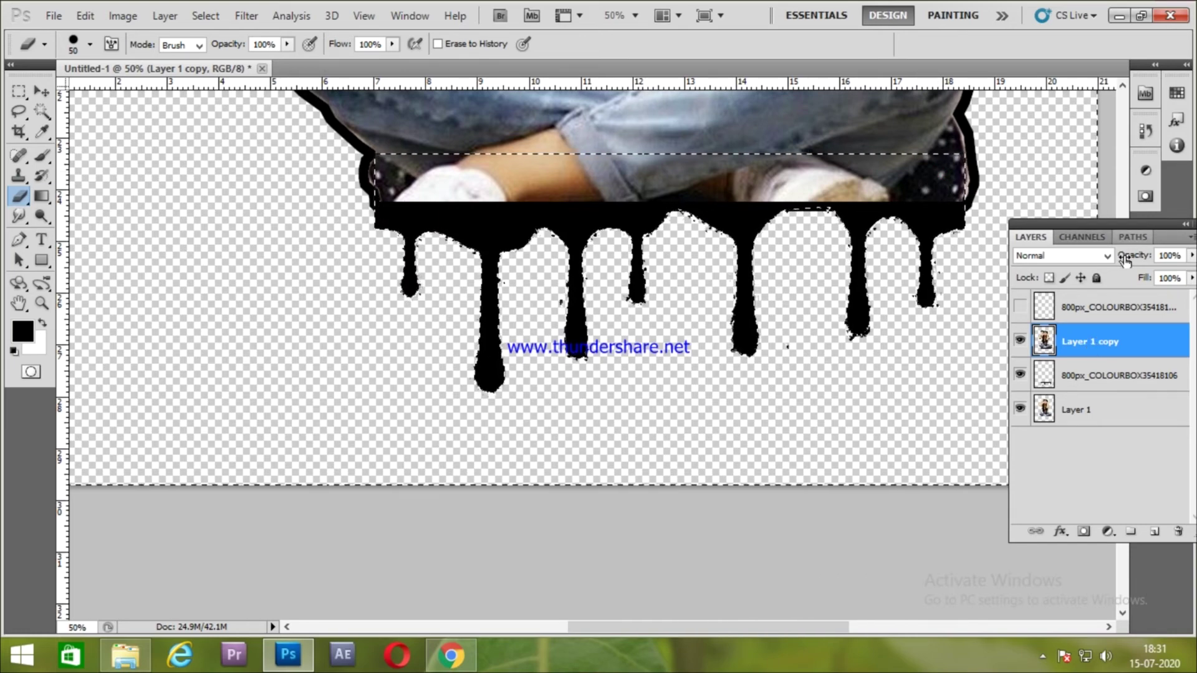
key(ctrl+d)
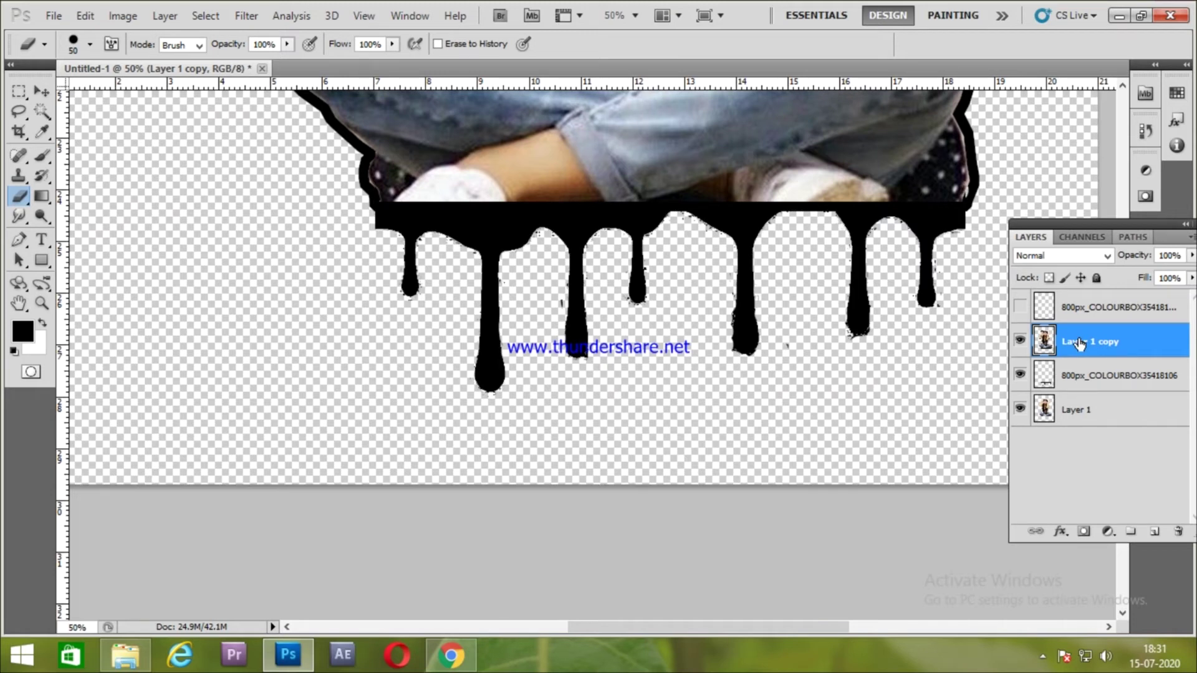
key(ctrl+t)
- Move the drip layer up under the girl's crossed legs and commit
click(872, 41)
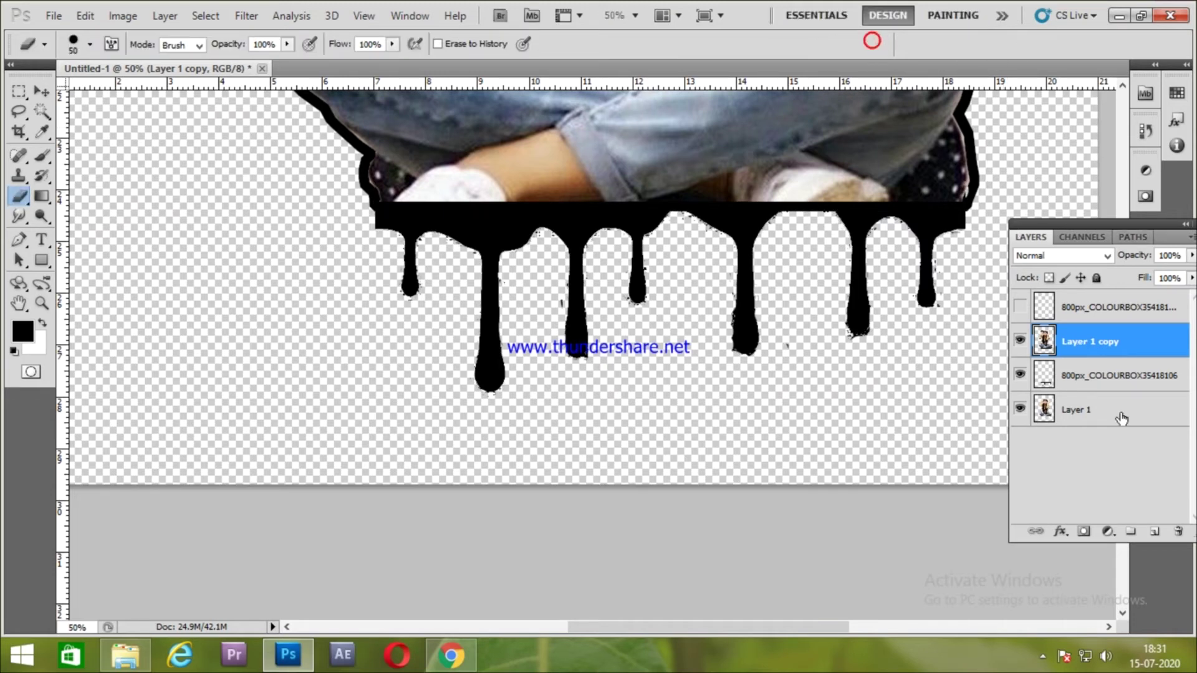
click(1098, 383)
key(ctrl+t)
drag(783, 248, 779, 218)
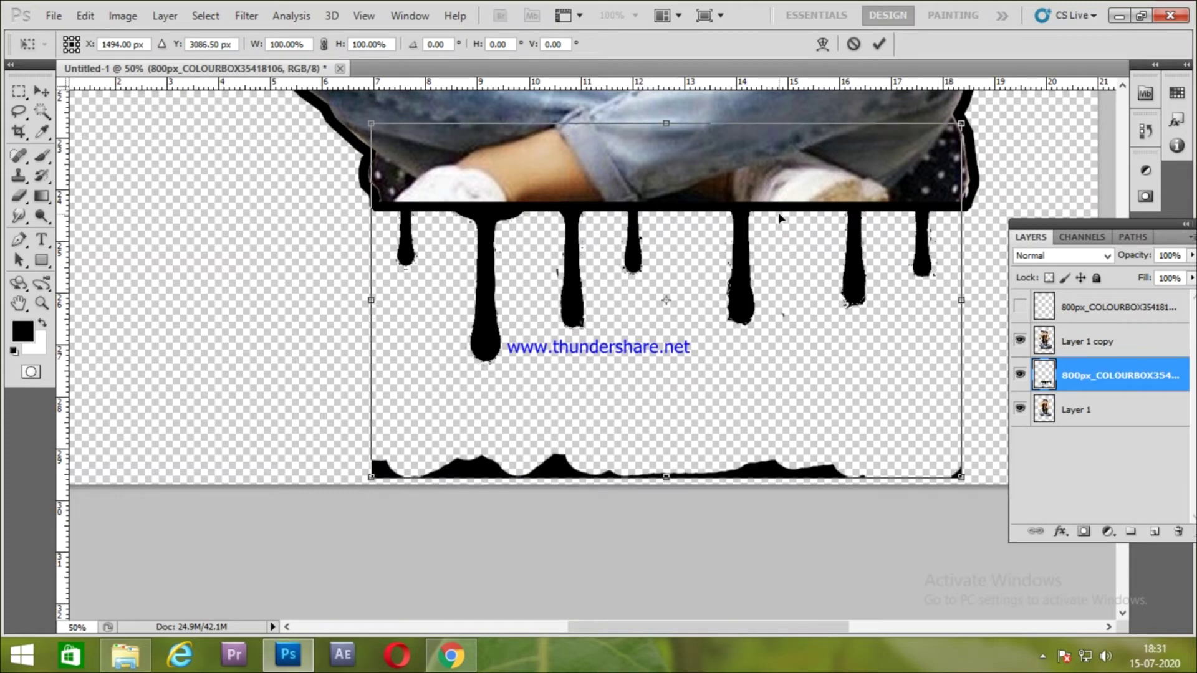
key(Return)
- Try erasing the jeans on Layer 1 copy to reveal the paint, then undo it
ctrl+click(1052, 382)
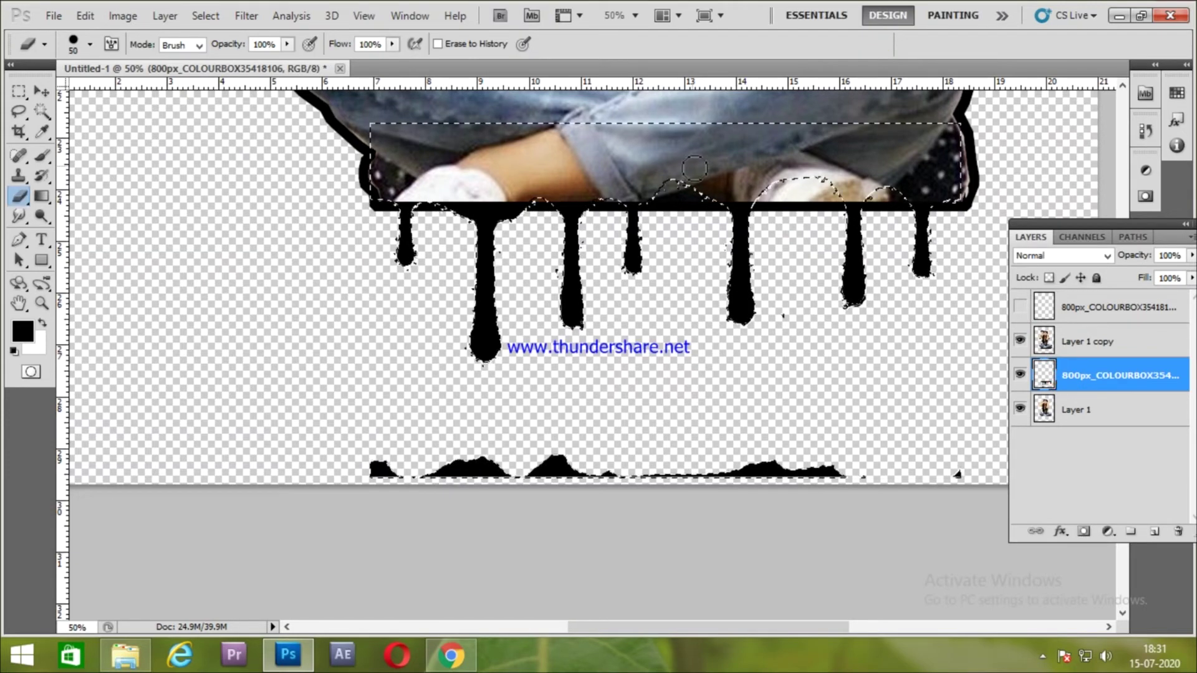
click(1081, 343)
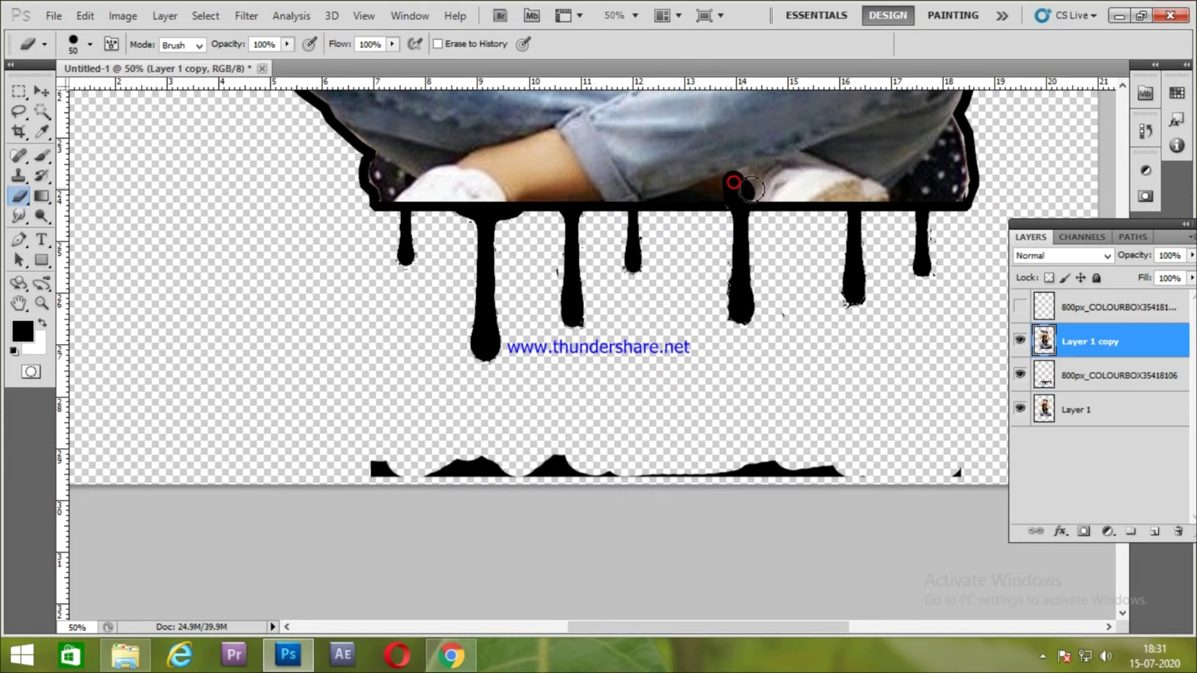
drag(751, 188, 764, 165)
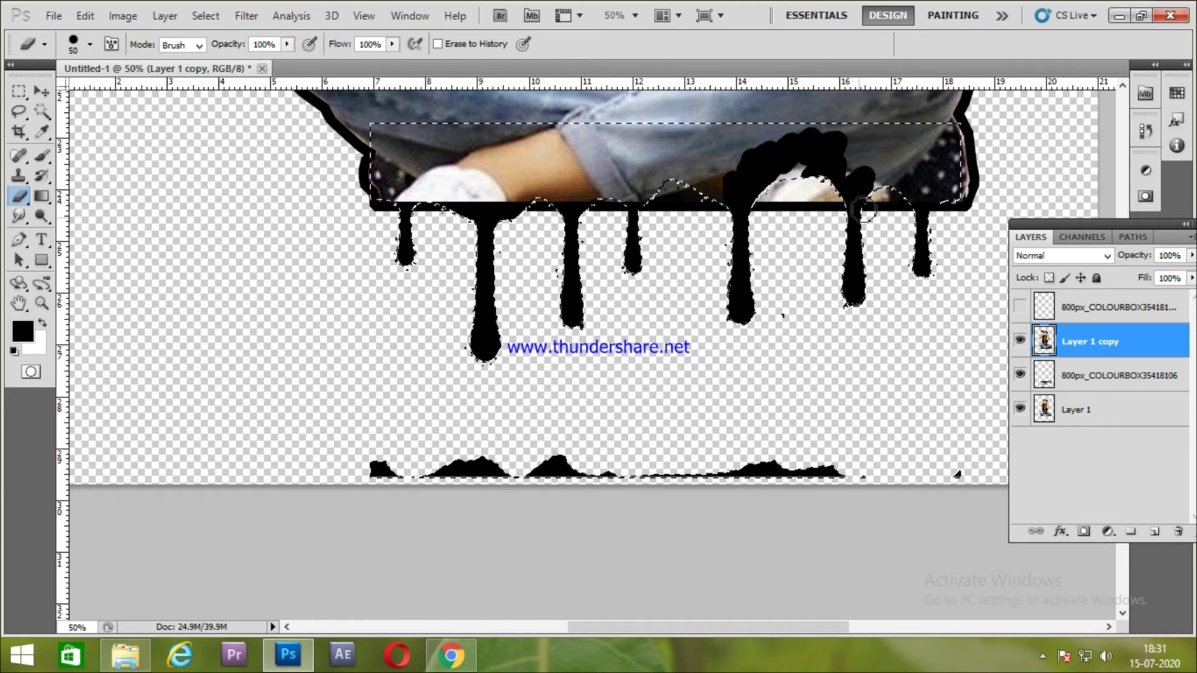
drag(894, 146, 988, 175)
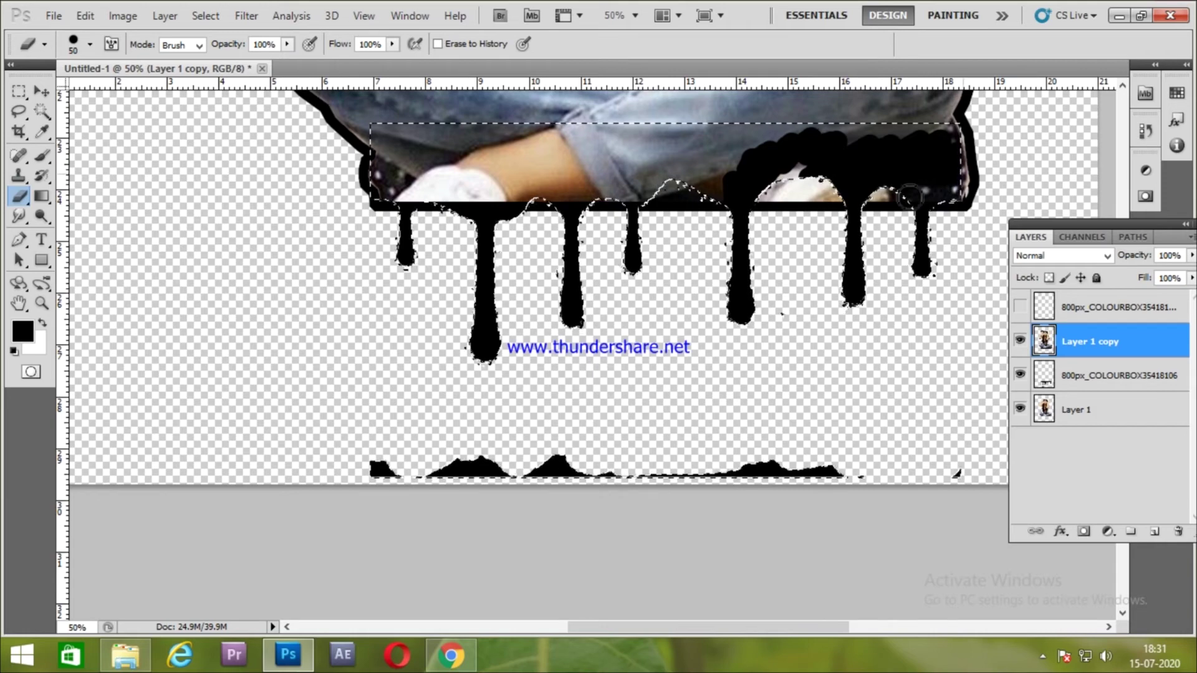
mouse_move(727, 141)
mouse_down()
mouse_move(502, 142)
mouse_move(518, 168)
mouse_move(807, 162)
mouse_move(420, 150)
mouse_up()
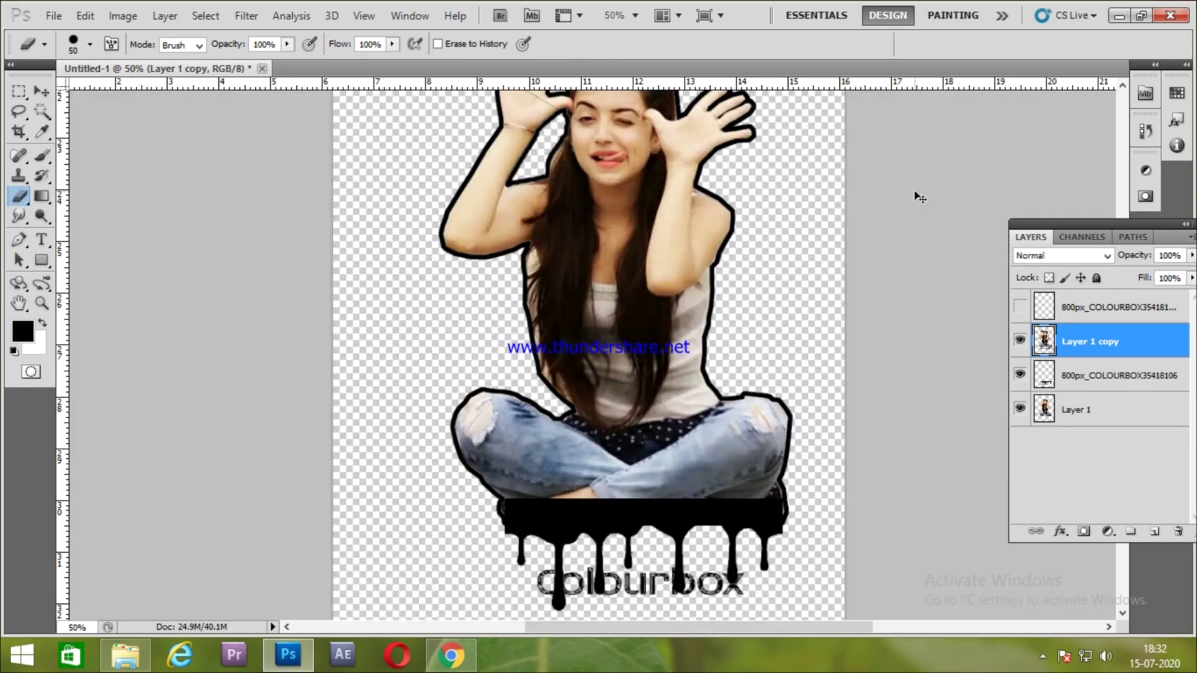
key(ctrl+0)
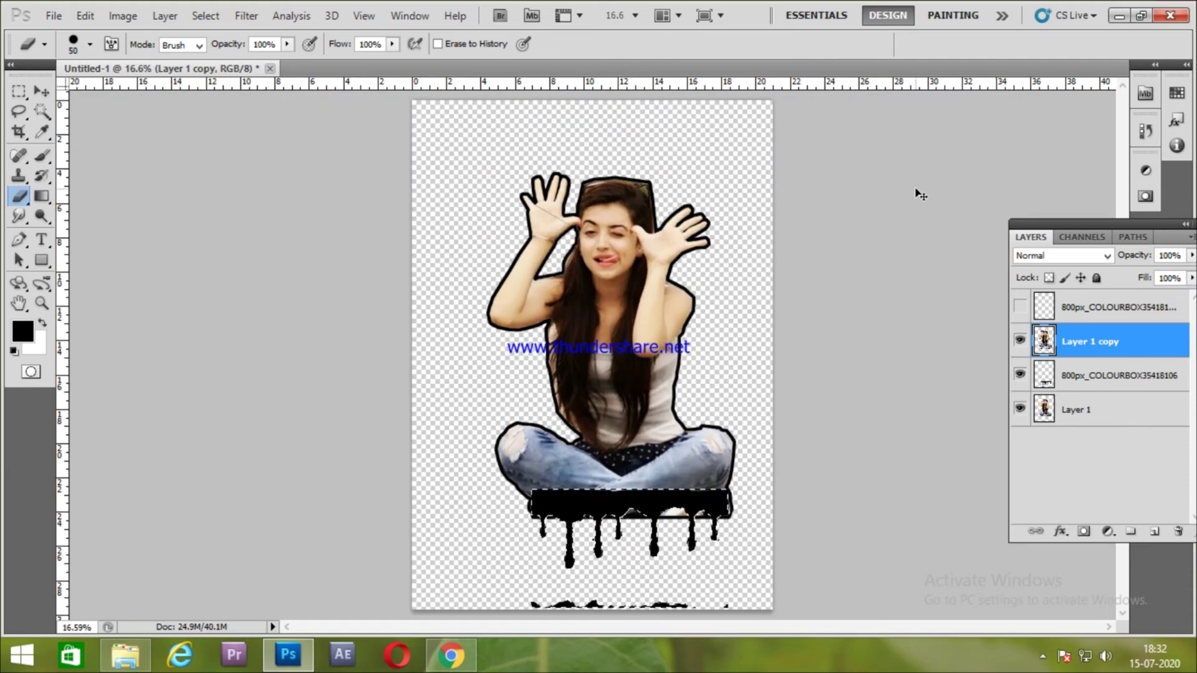
key(ctrl+z)
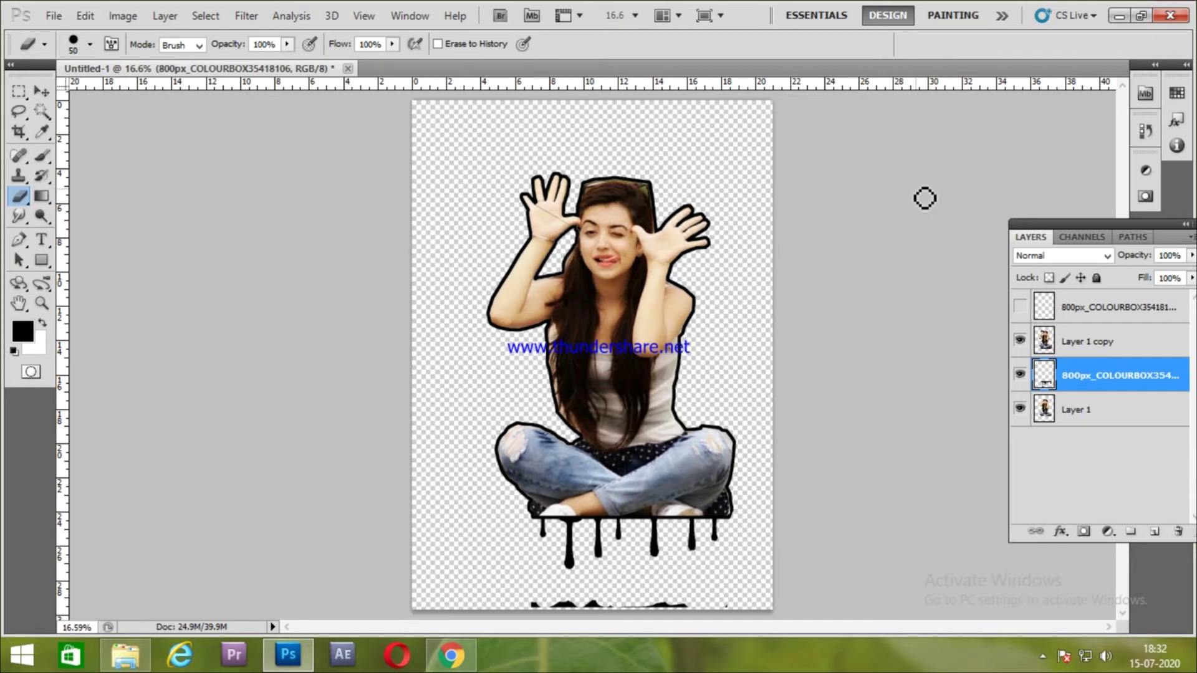
key(ctrl+t)
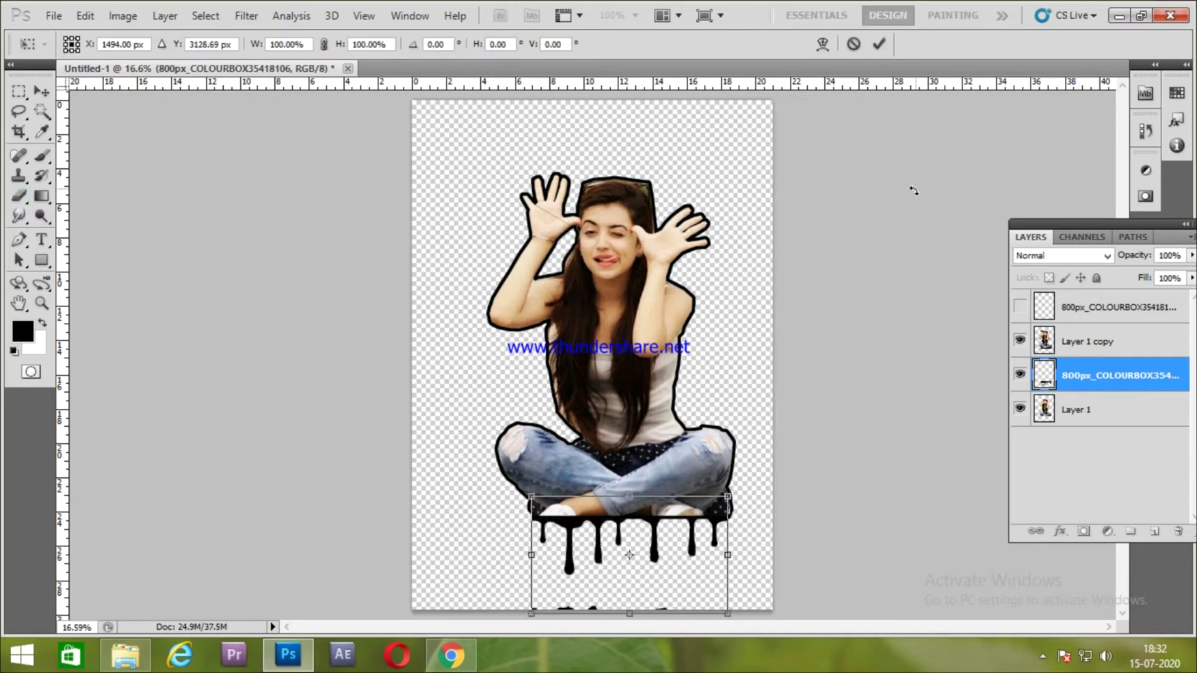
- Nudge the black drips down twice with the Down arrow, committing each move
key(Down)
key(Down)
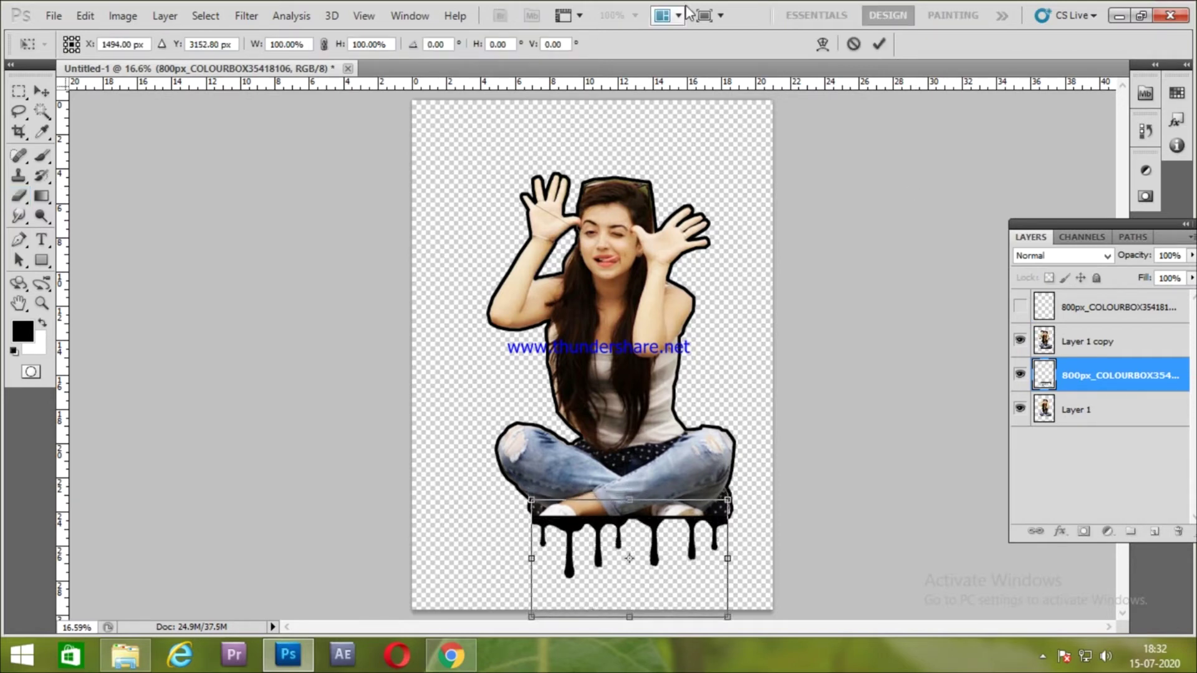
click(880, 43)
key(e)
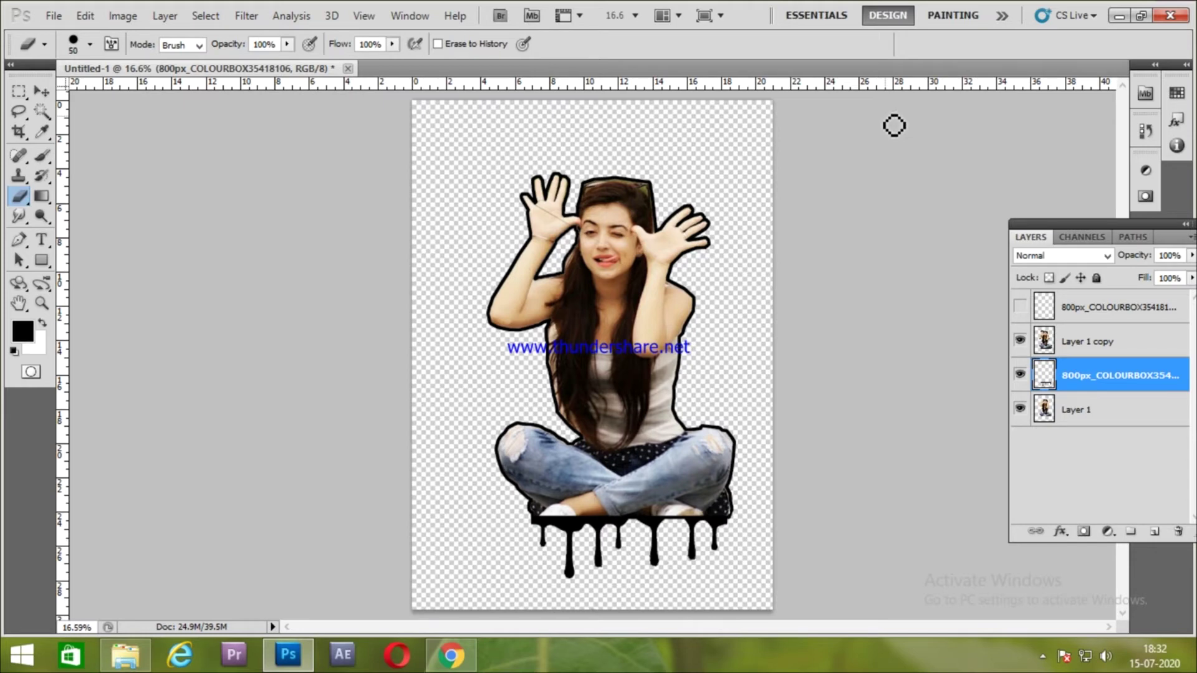
key(ctrl+t)
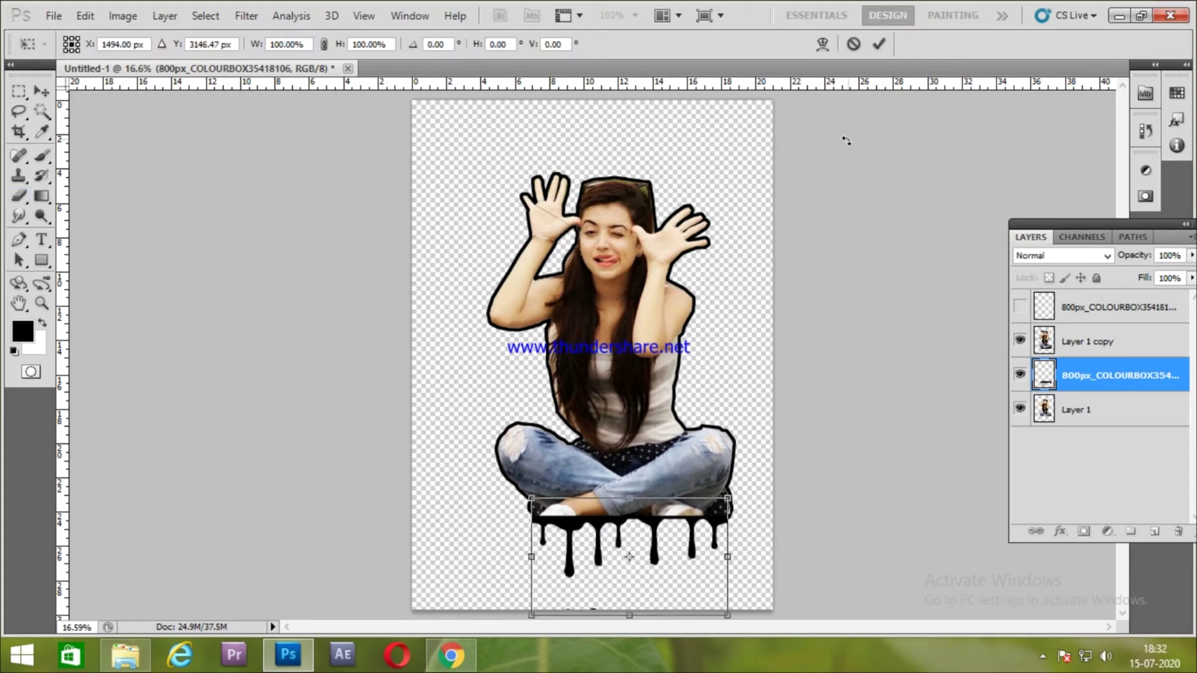
key(Down)
click(880, 44)
key(e)
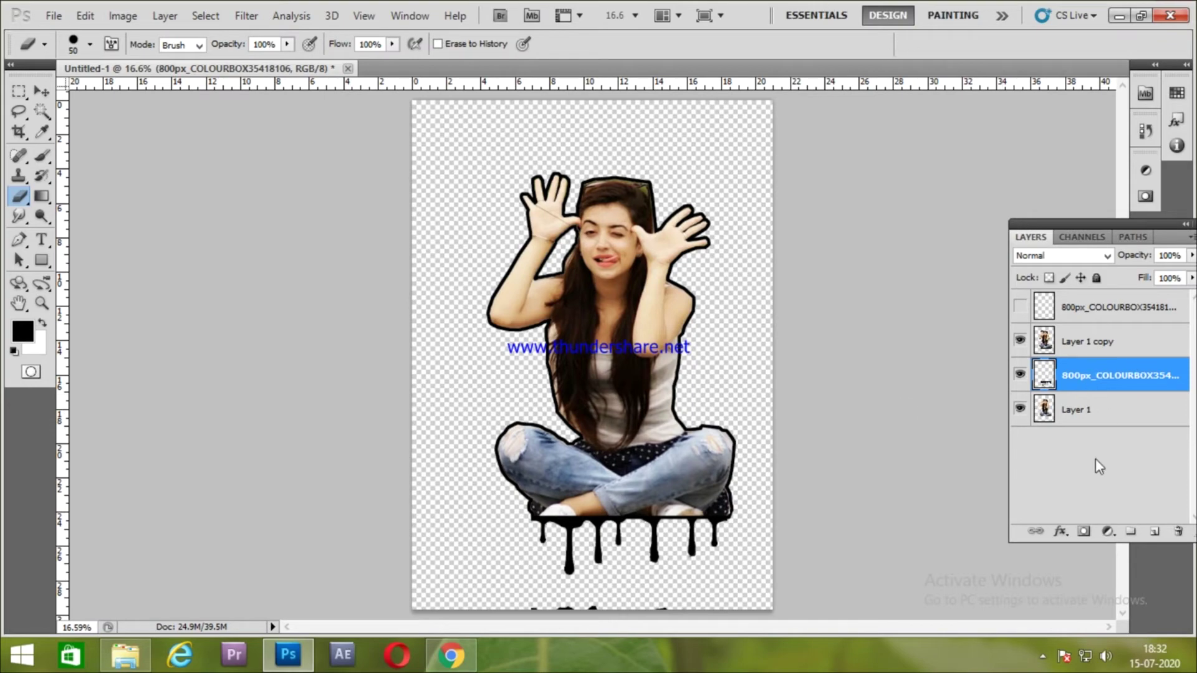
scroll(486, 162, up, 2)
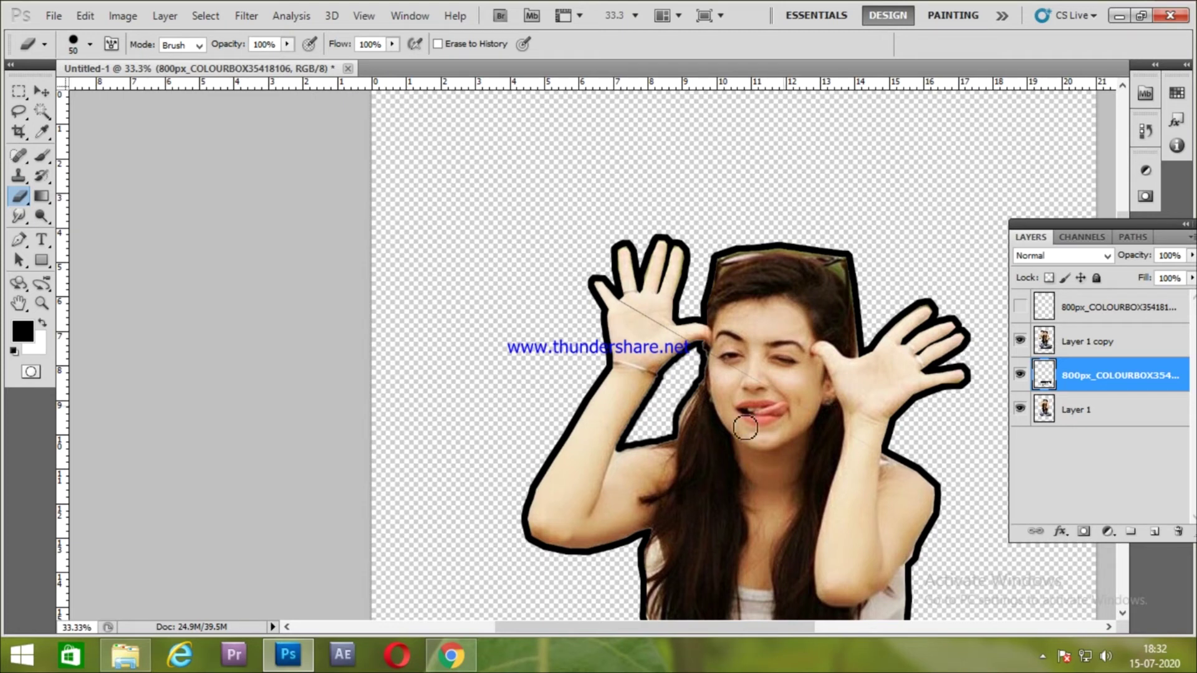
- Switch to the content-aware Spot Healing Brush on Layer 1 copy after Healing Brush source alerts
right_click(19, 155)
click(94, 185)
click(644, 316)
click(586, 261)
click(1070, 341)
click(640, 335)
click(577, 257)
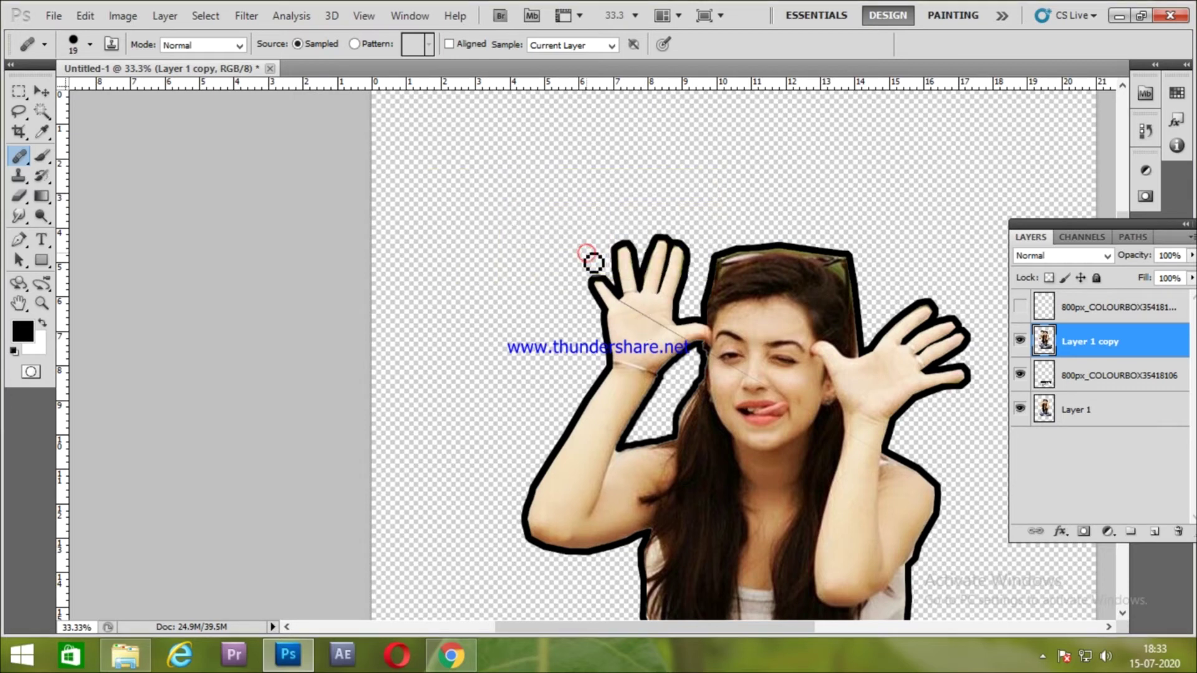
right_click(19, 154)
click(100, 154)
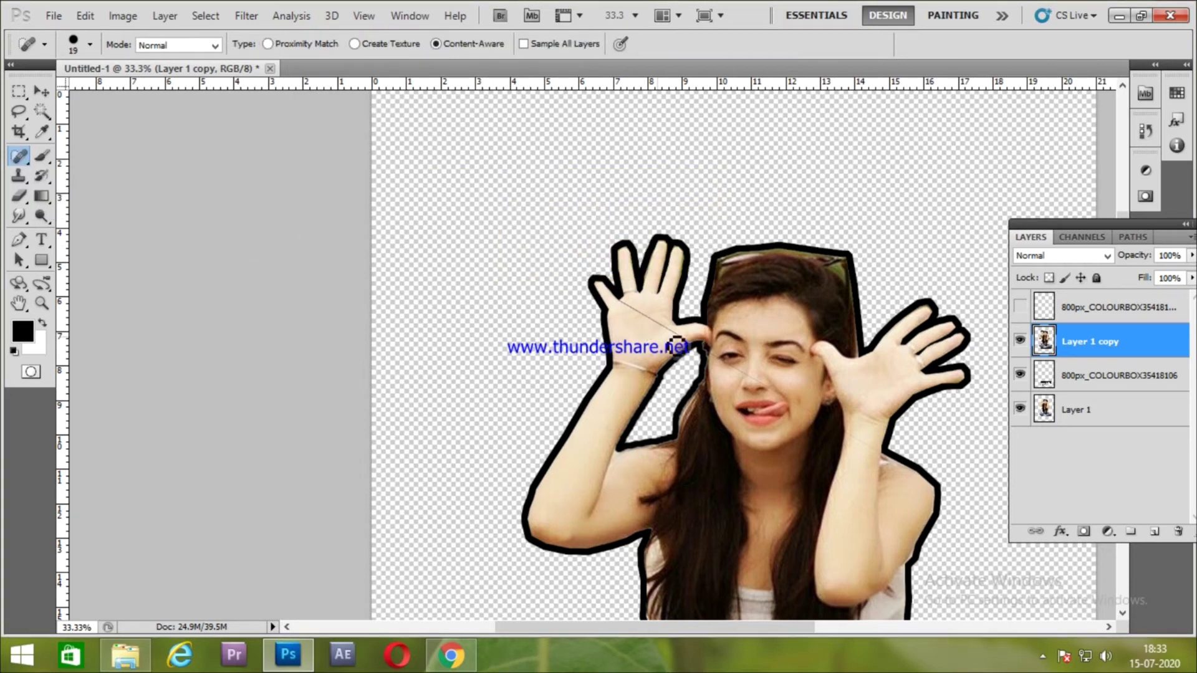
- Heal the stray lines across the palm, near the eye corner and beside the nose
drag(631, 311, 761, 389)
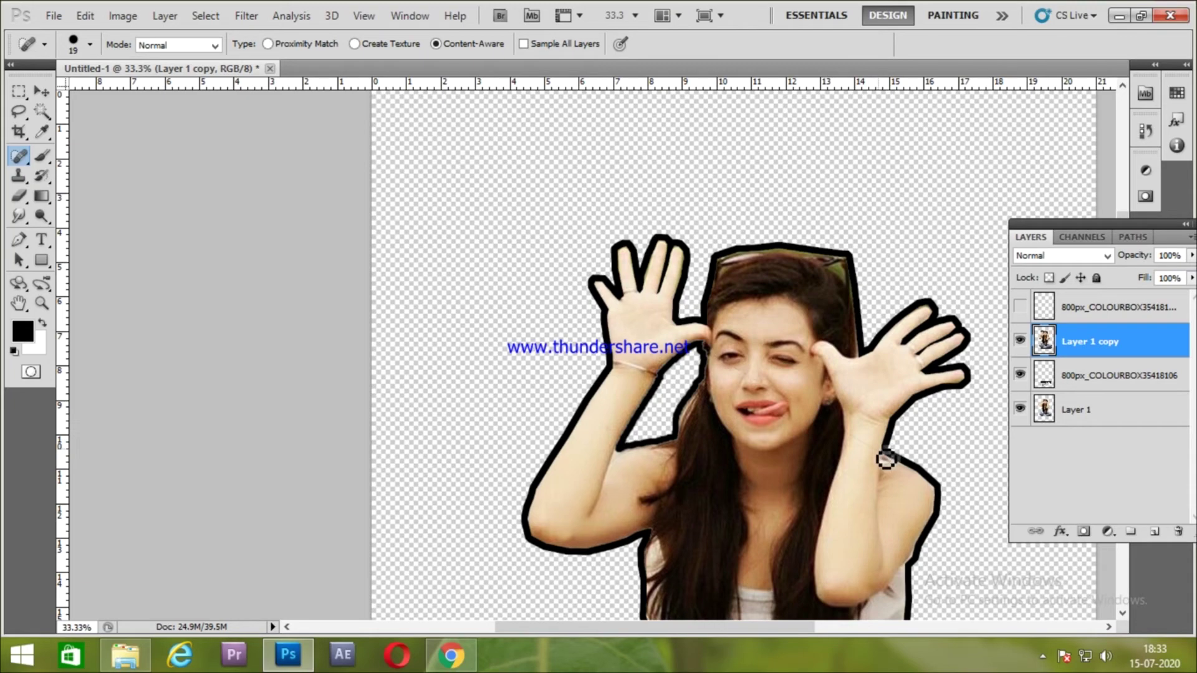
scroll(864, 438, up, 5)
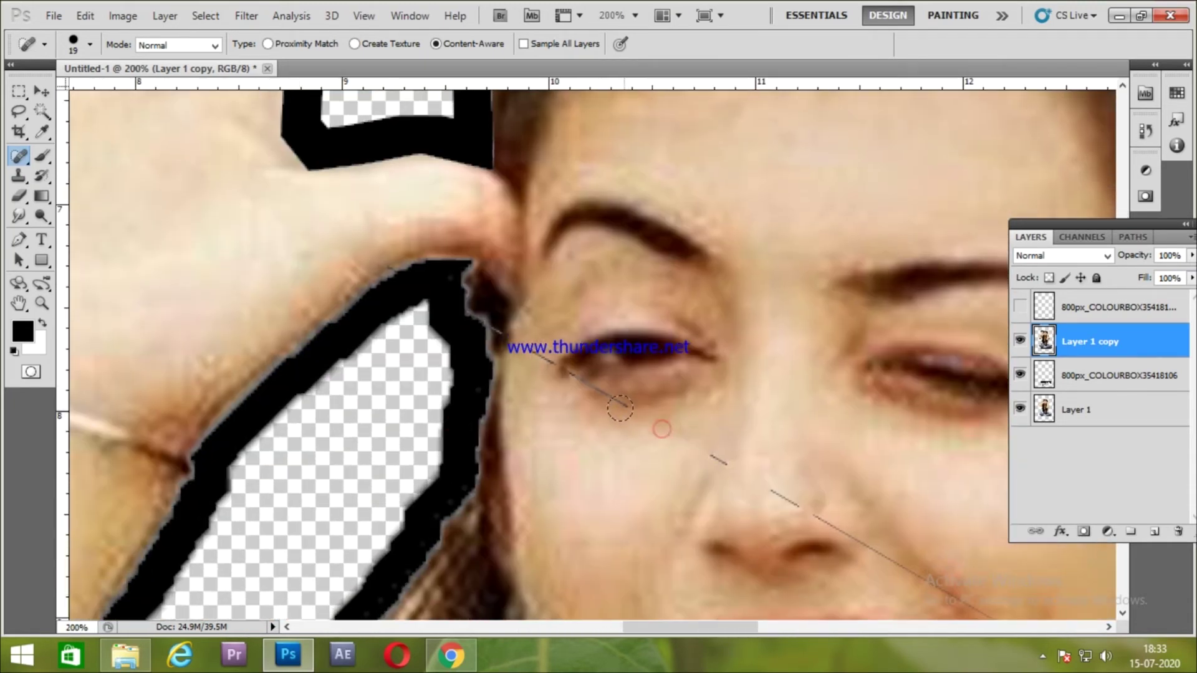
key(bracketleft)
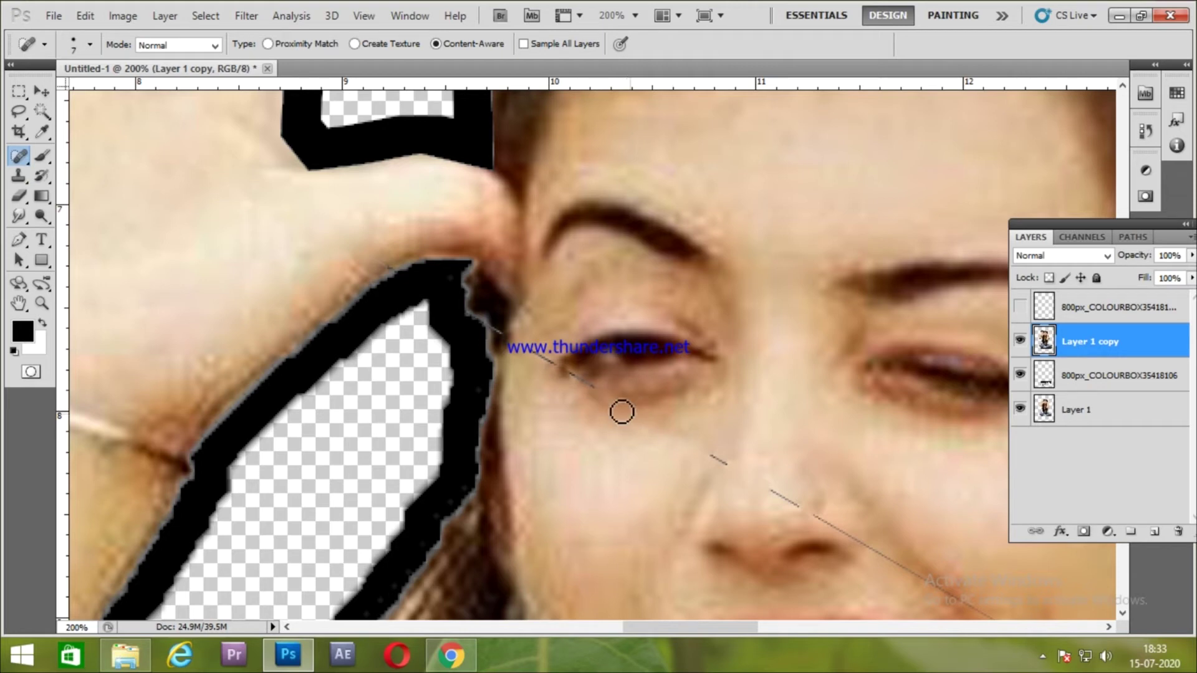
drag(550, 366, 547, 364)
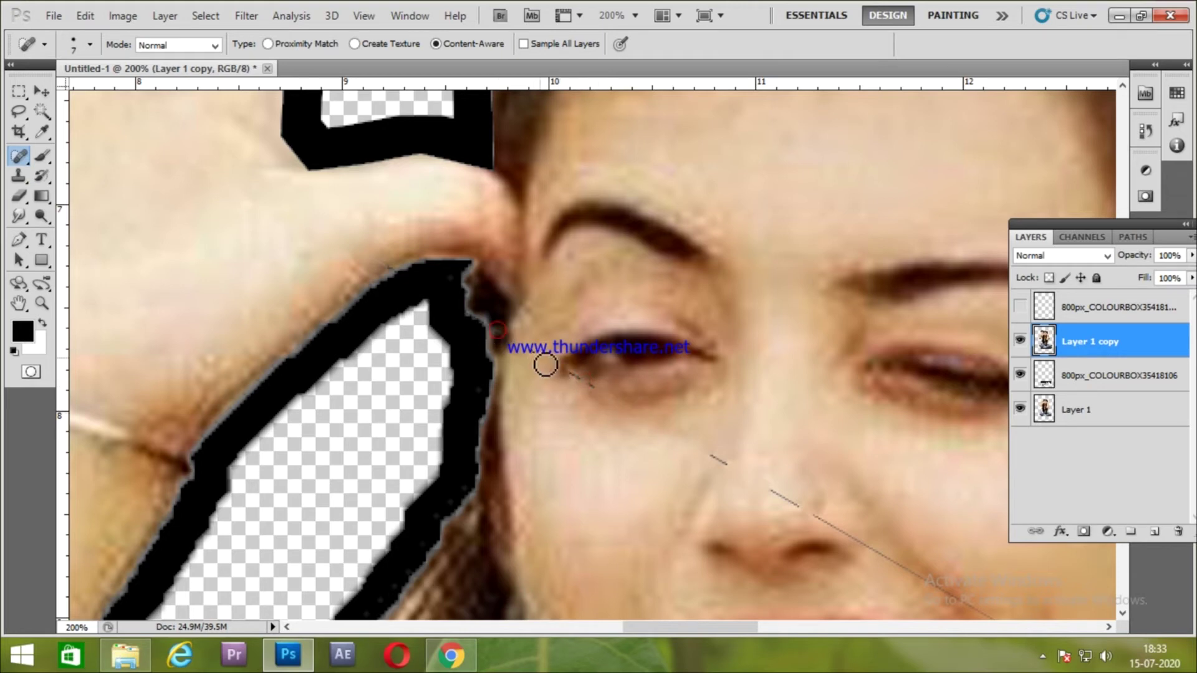
drag(701, 412, 633, 408)
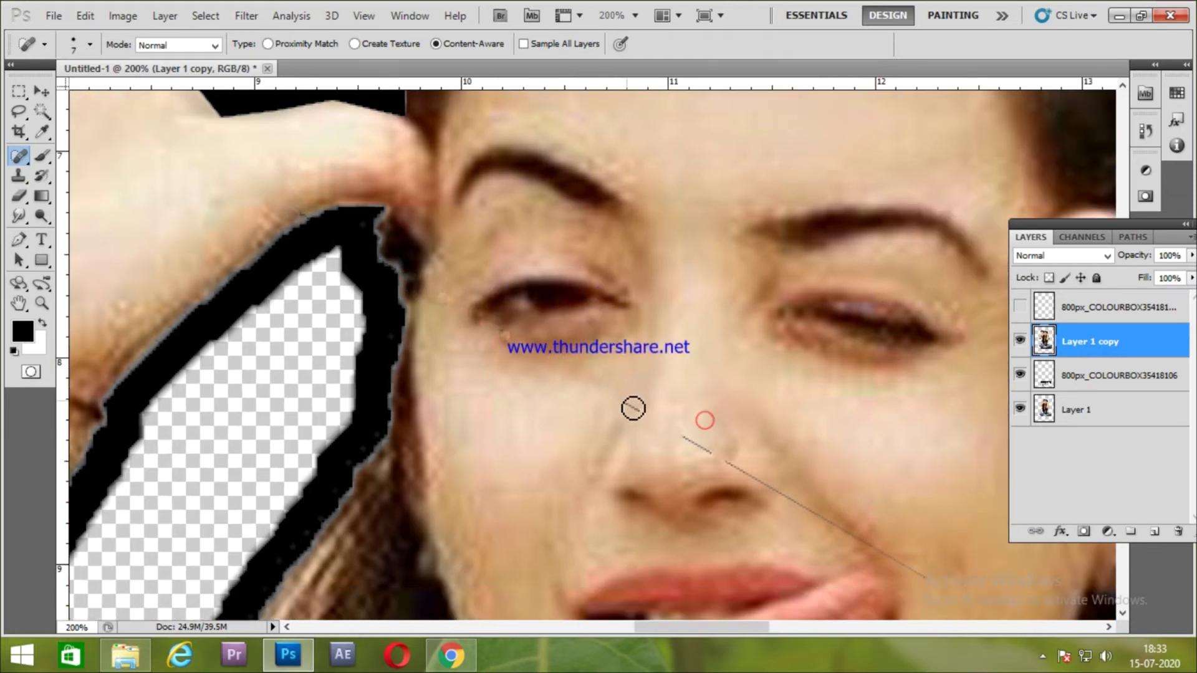
drag(725, 449, 639, 381)
click(639, 381)
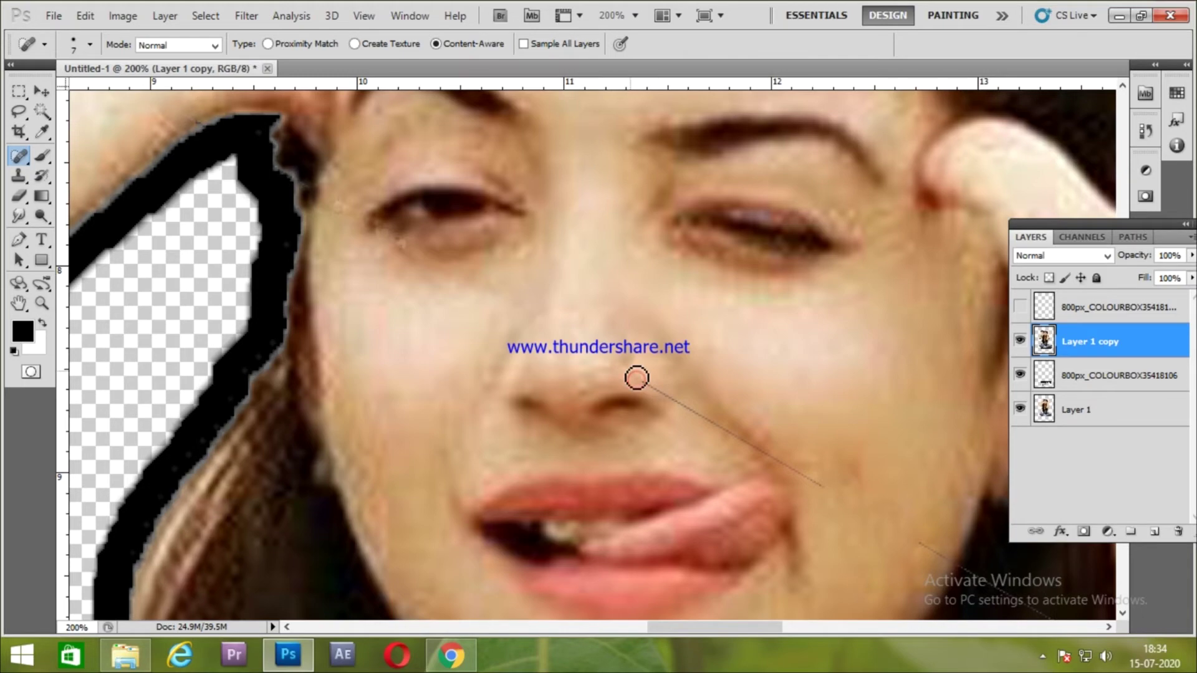
- Heal the stray line below the nose and a leftover spot near the mouth
drag(892, 480, 514, 266)
mouse_move(940, 563)
mouse_down()
mouse_move(755, 448)
mouse_move(773, 459)
mouse_up()
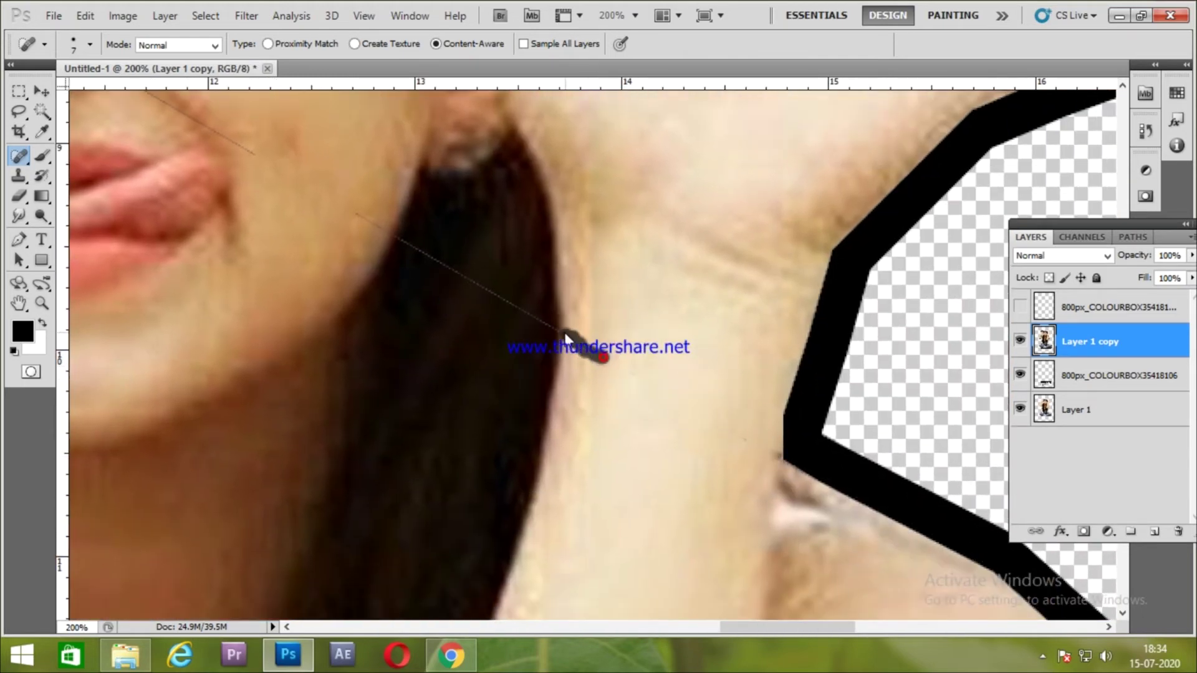
drag(604, 314, 748, 416)
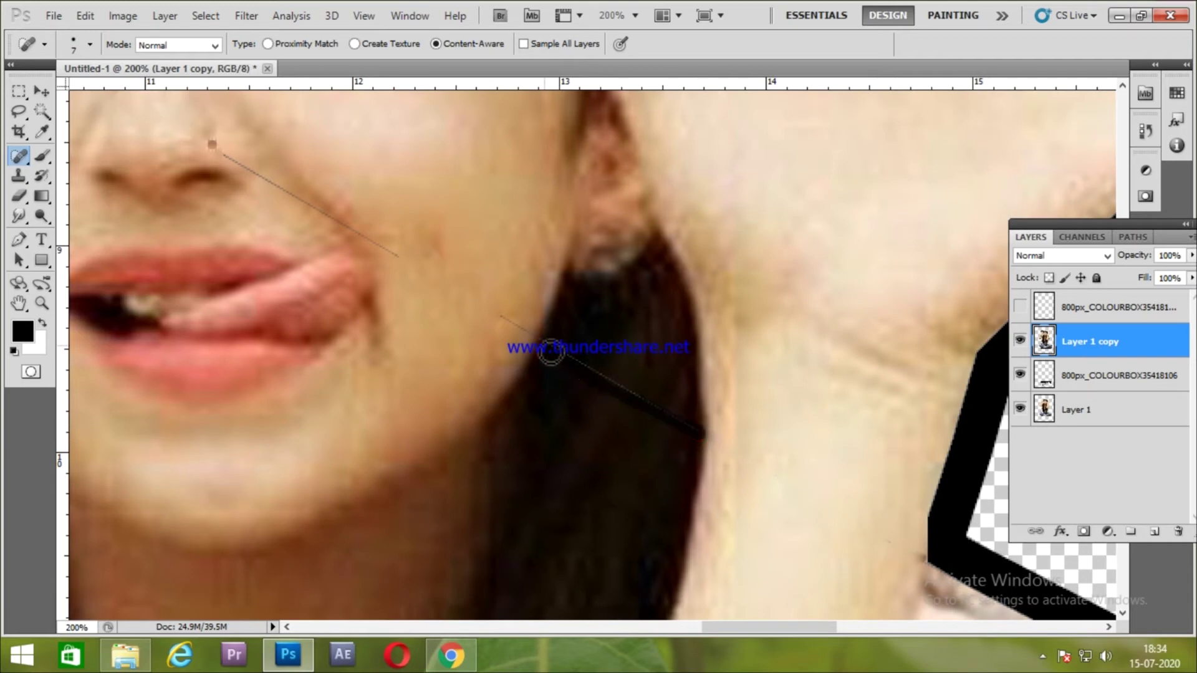
drag(514, 321, 548, 350)
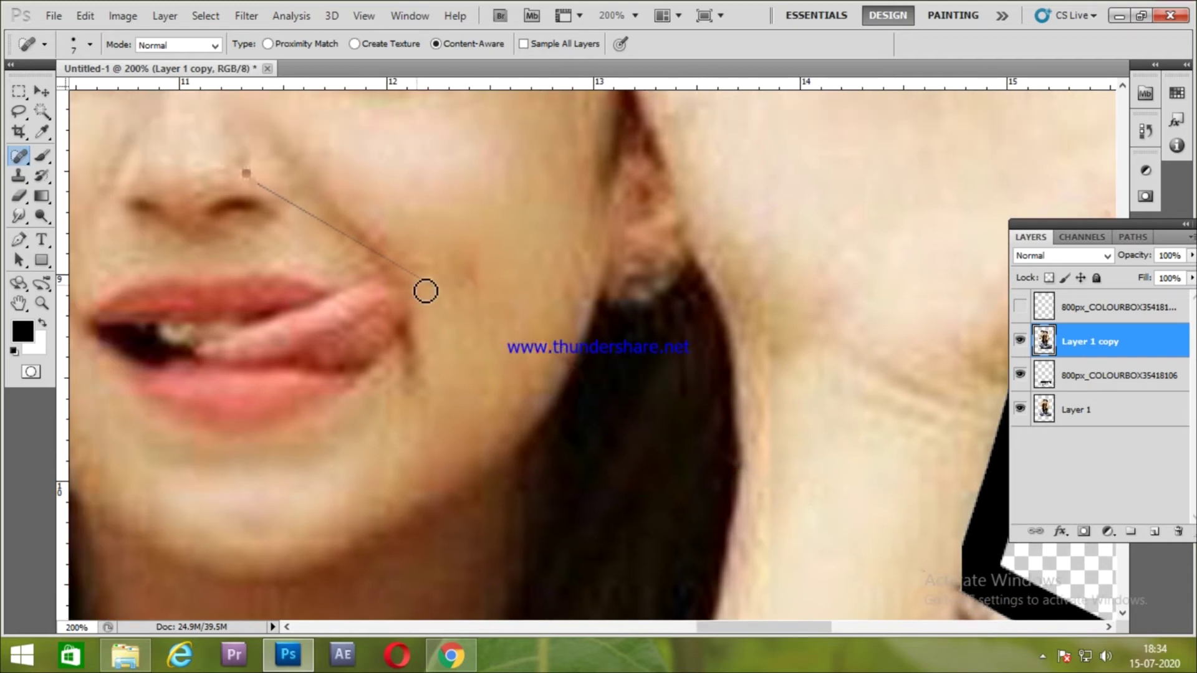
drag(432, 285, 590, 369)
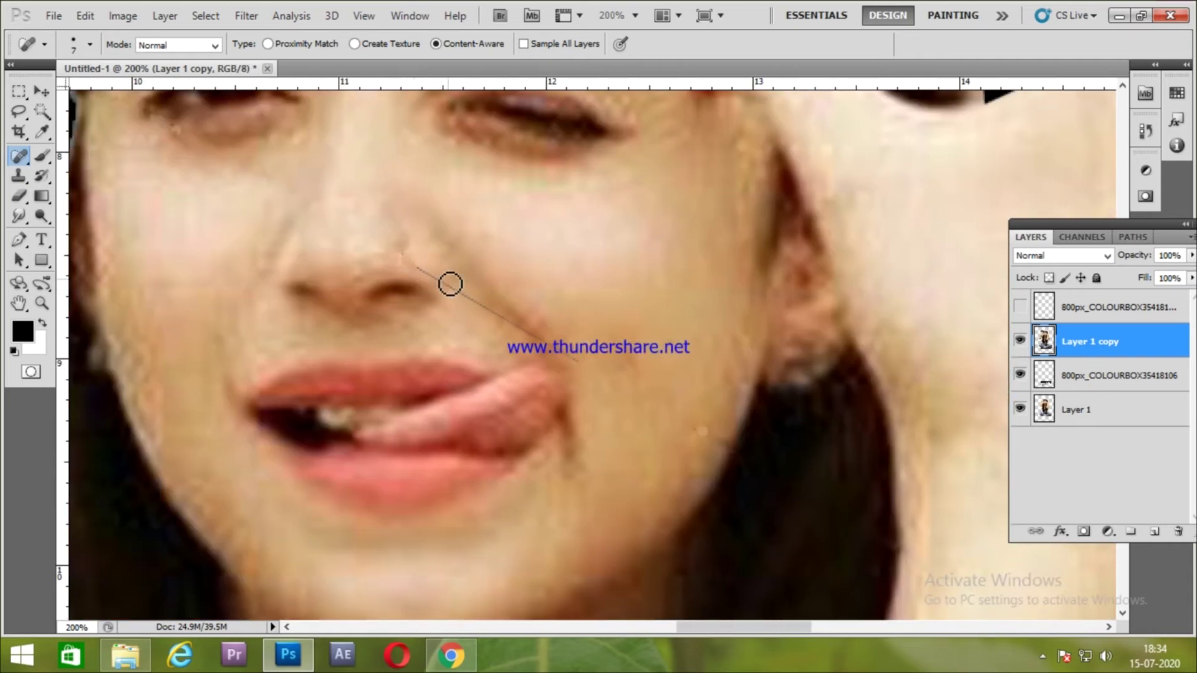
drag(427, 276, 580, 361)
click(561, 354)
key(ctrl+0)
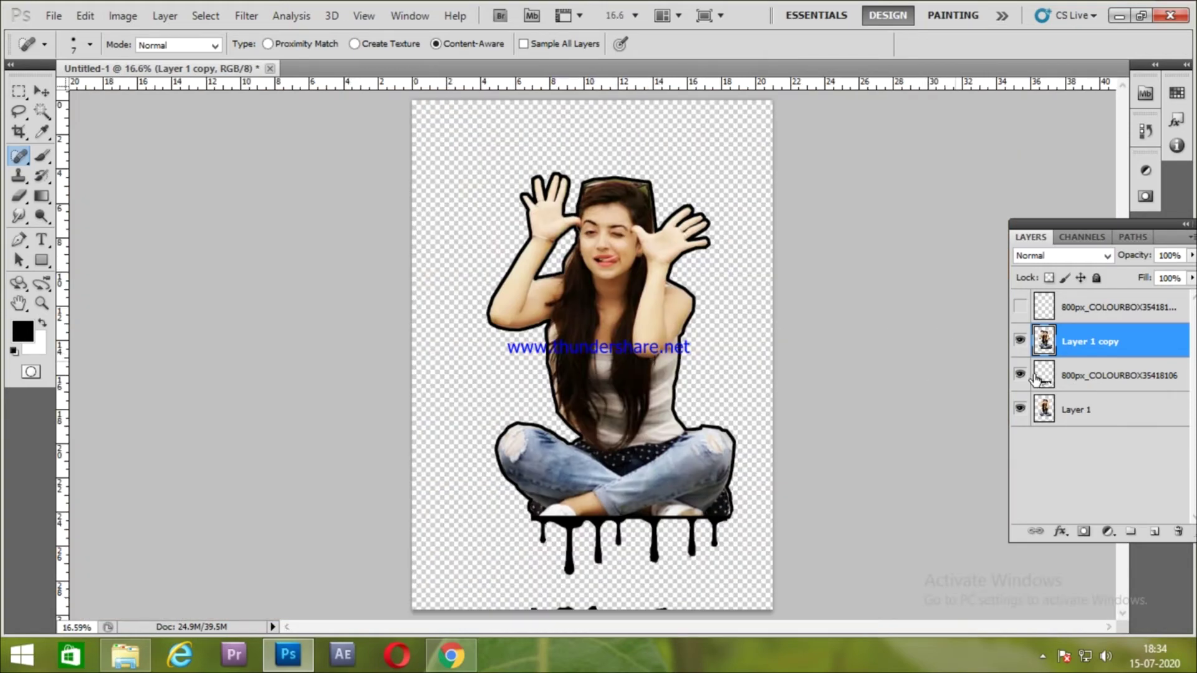
- Erase stray black marks along the bottom of the drip layer
click(1053, 381)
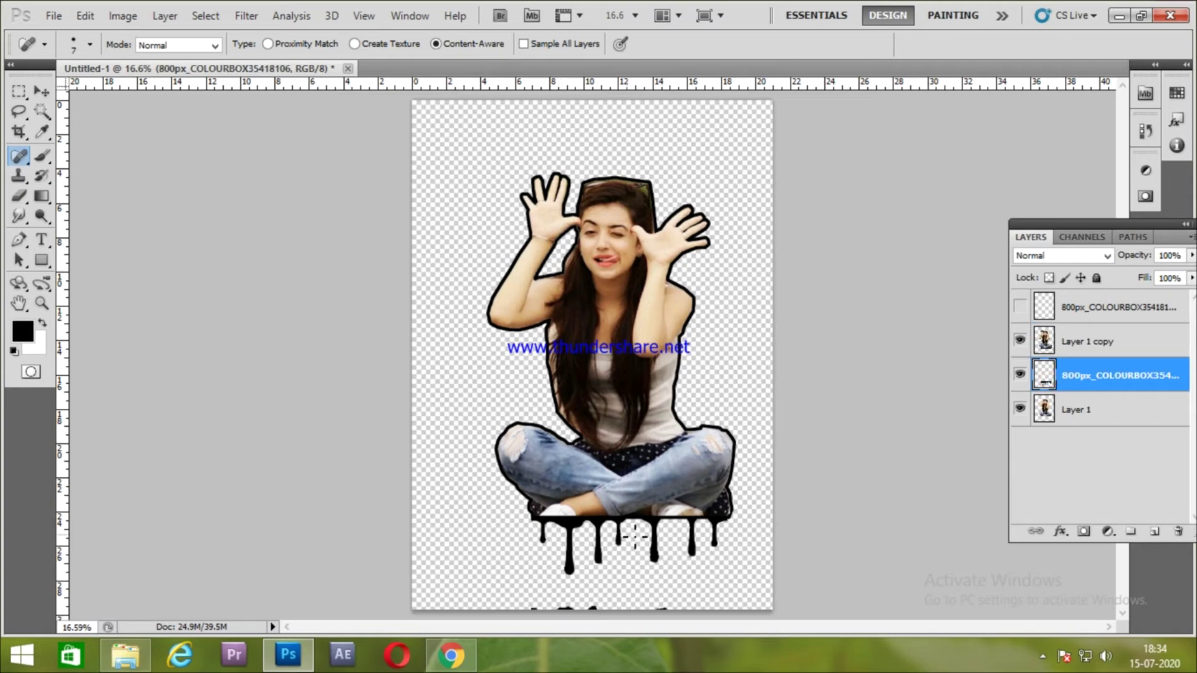
key(e)
drag(540, 612, 619, 613)
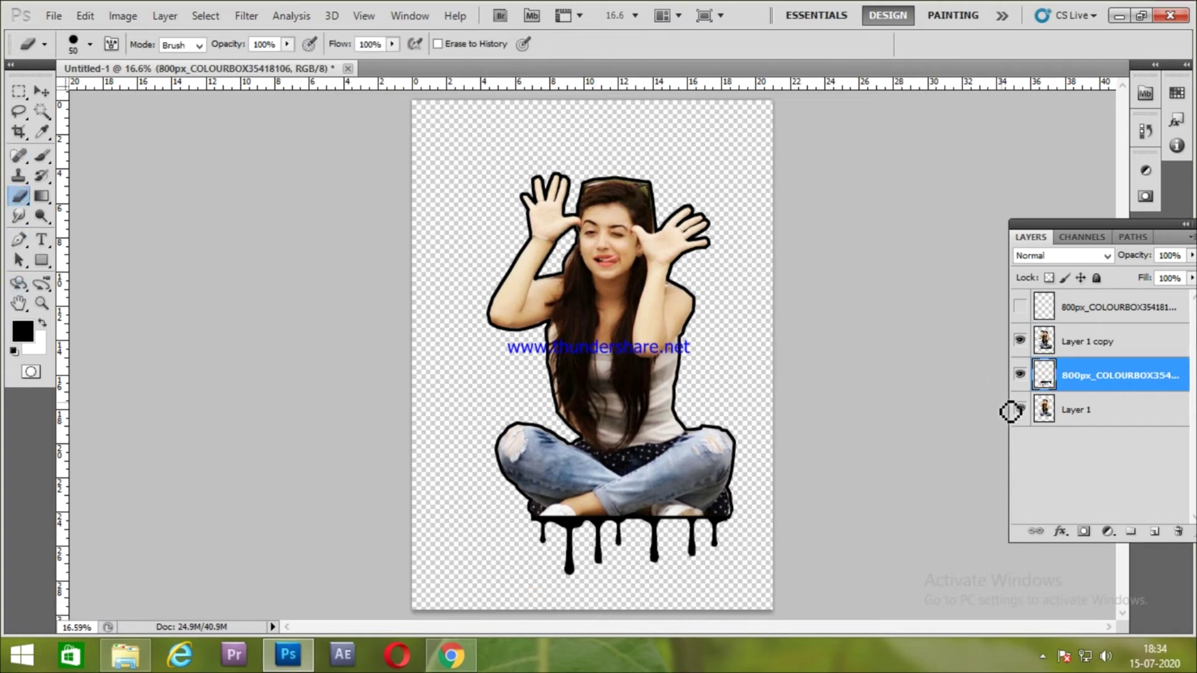
- Add a new layer and fill it with a peach colour sampled from the skin
click(1154, 533)
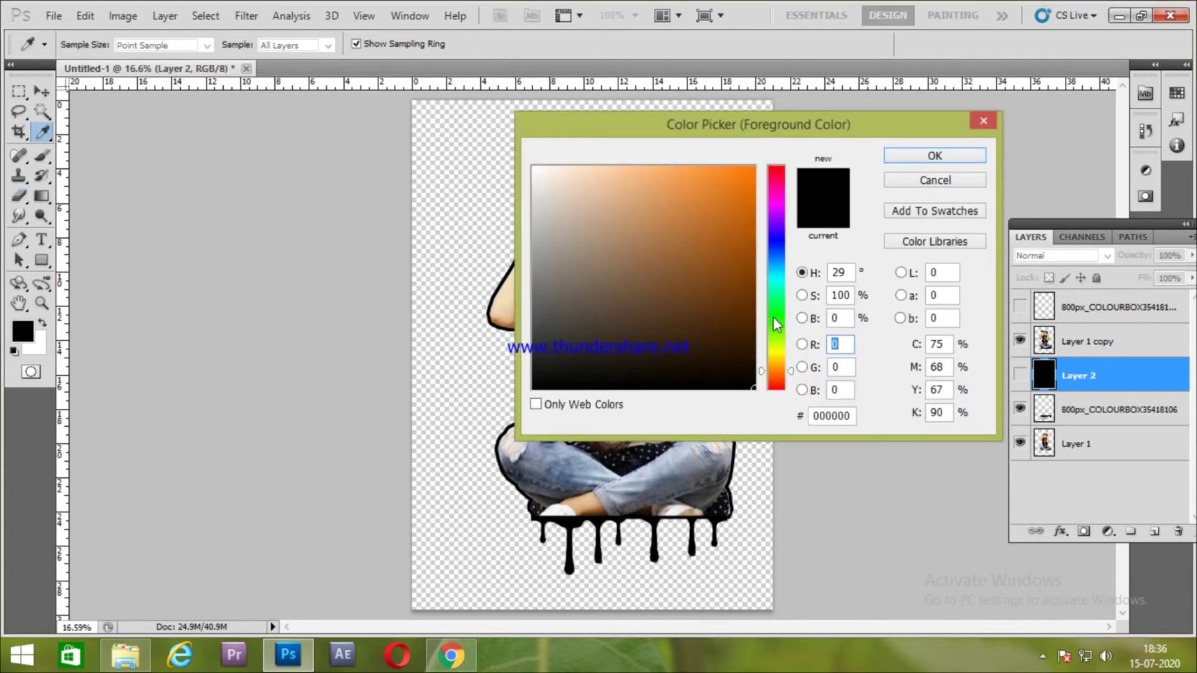
drag(679, 144, 953, 141)
click(625, 212)
key(e)
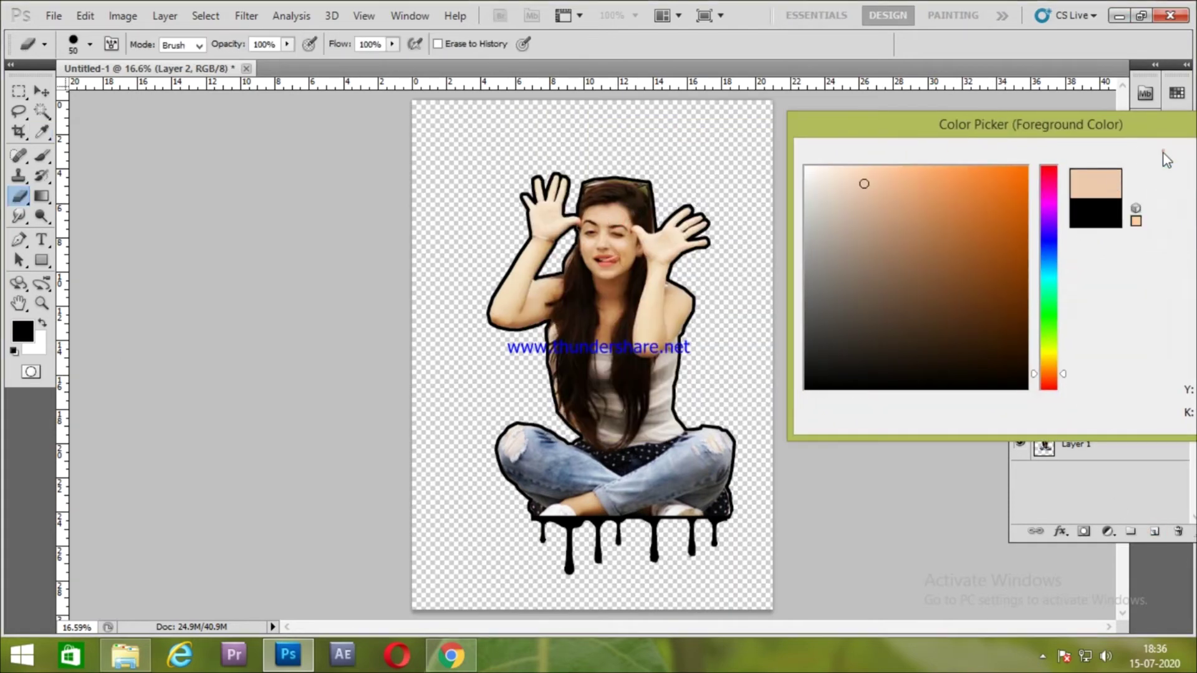
key(Return)
click(1020, 374)
key(ctrl+BackSpace)
key(alt+BackSpace)
key(ctrl+t)
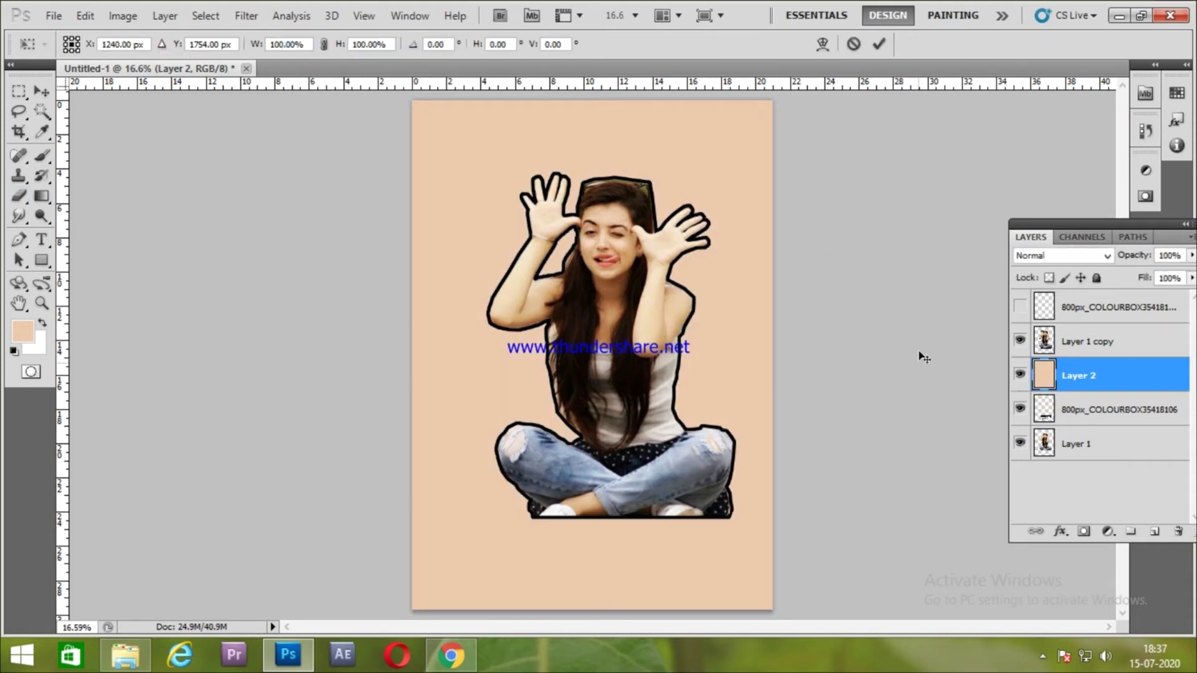
key(Return)
key(e)
- Put the drip layer above the peach background and nudge the figure and drips left
click(1048, 343)
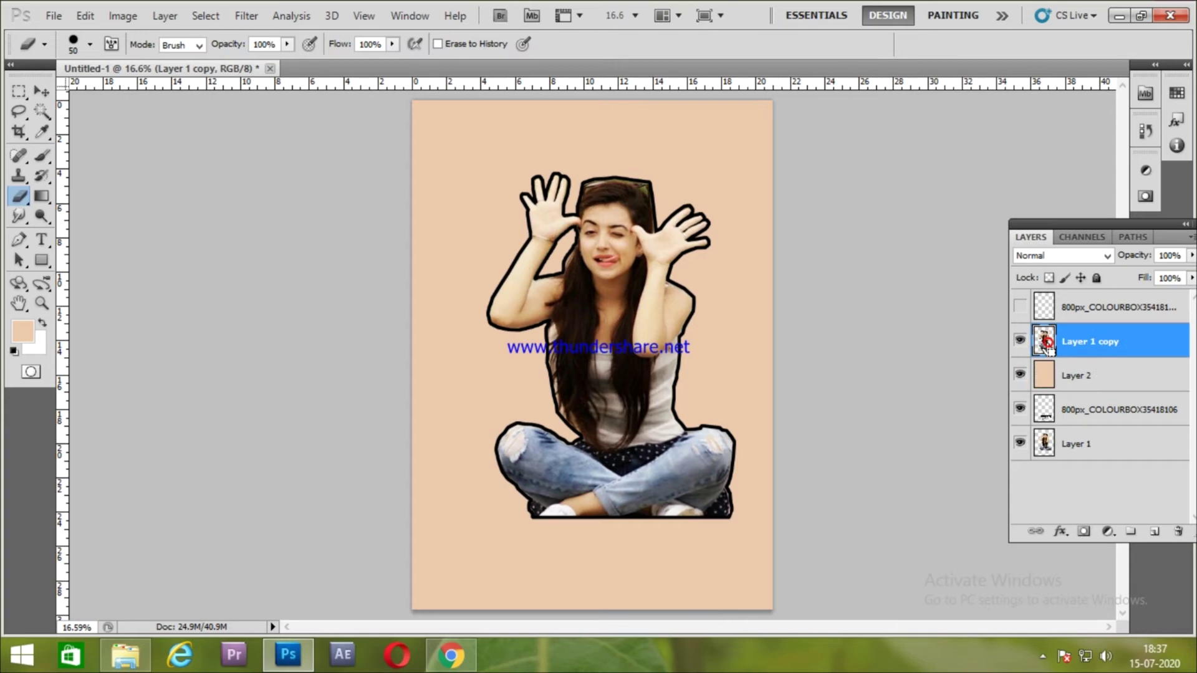
drag(1068, 427, 1075, 404)
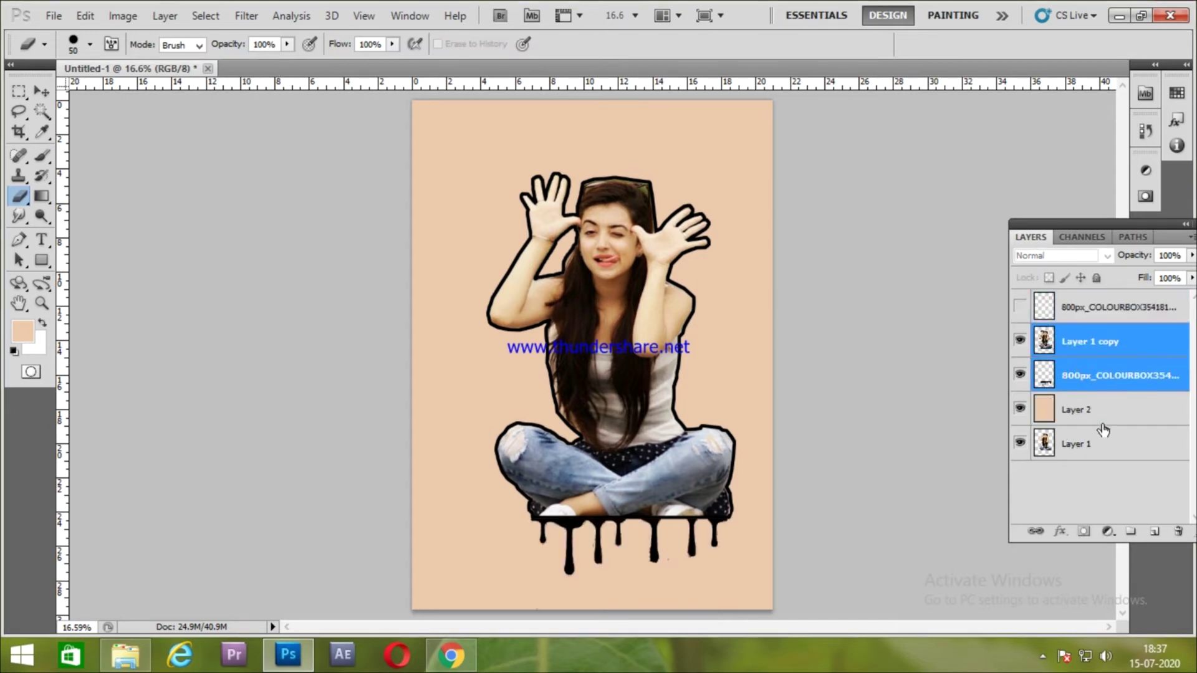
key(ctrl+t)
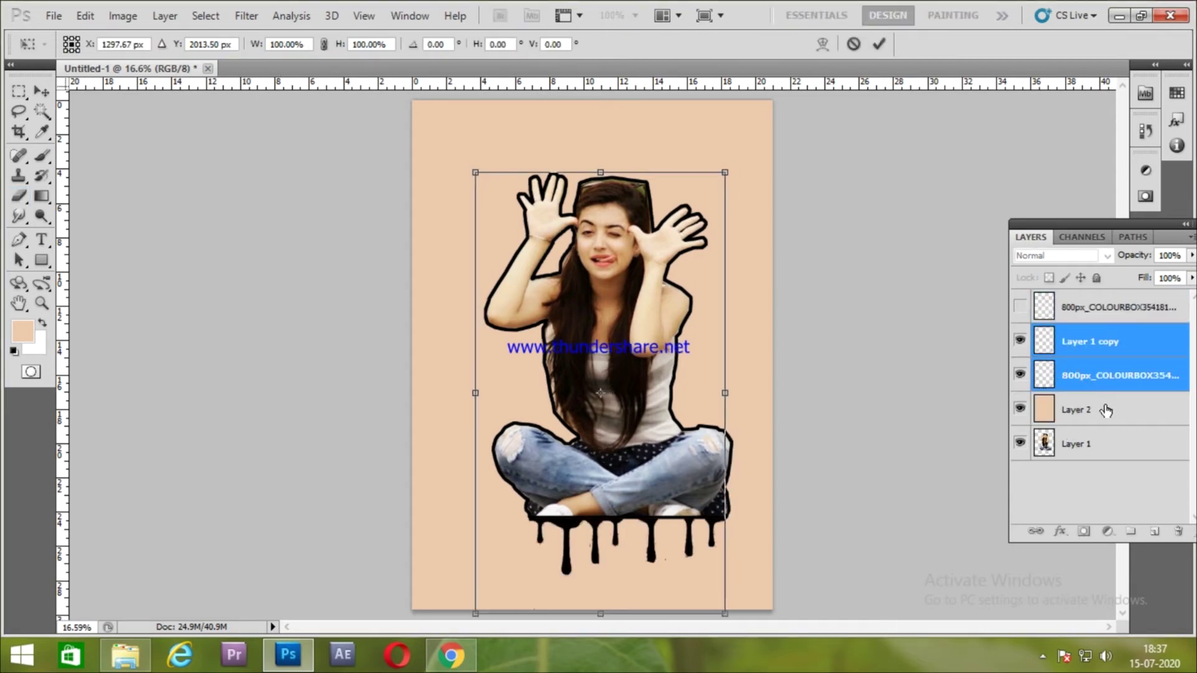
key(Left)
key(Left)
key(Left)
key(Left)
key(Left)
key(Left)
key(Left)
key(Left)
key(Left)
key(Left)
key(Left)
click(881, 39)
key(e)
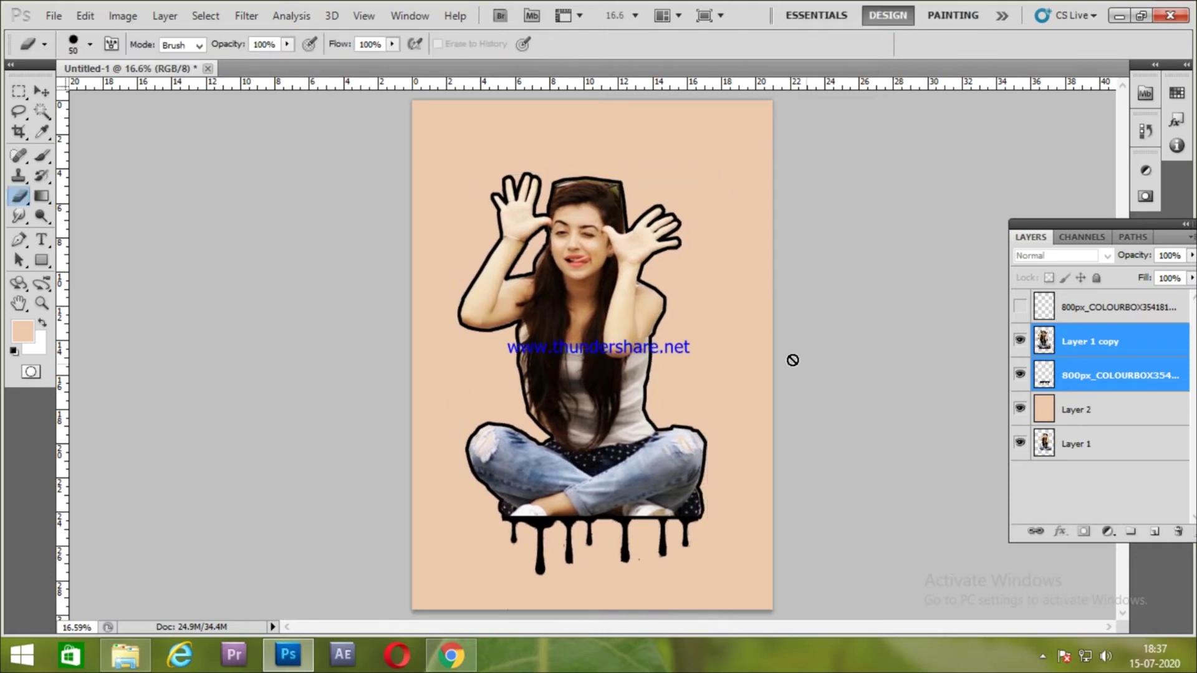
click(1123, 501)
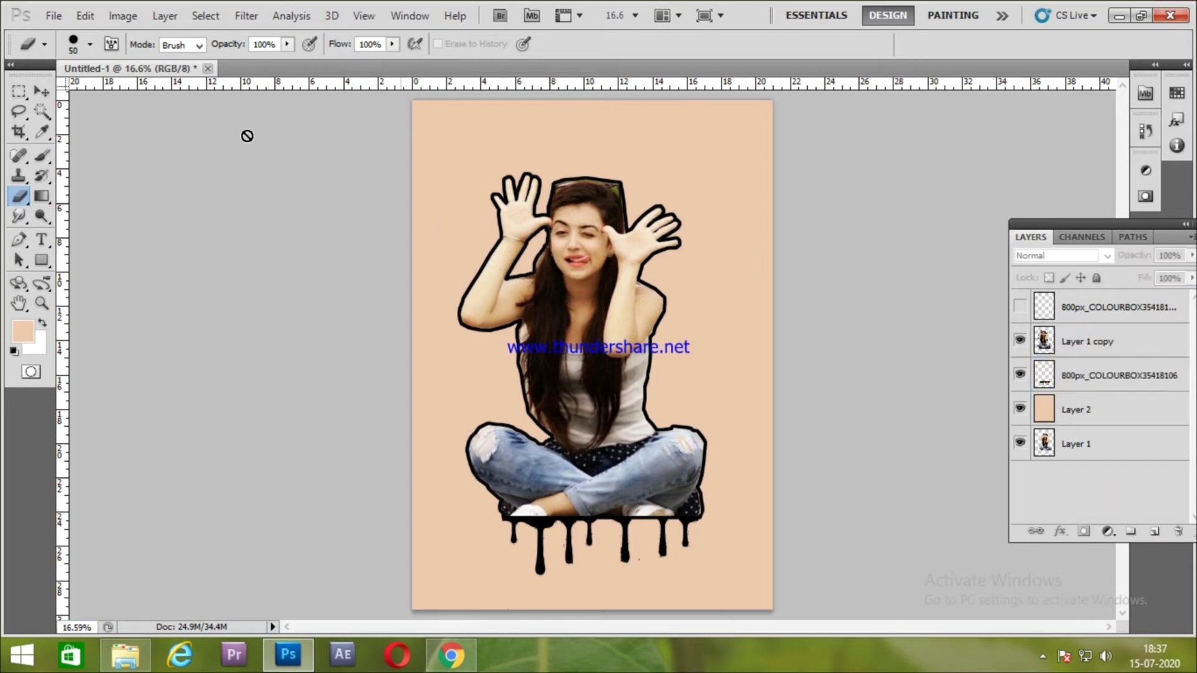
key(m)
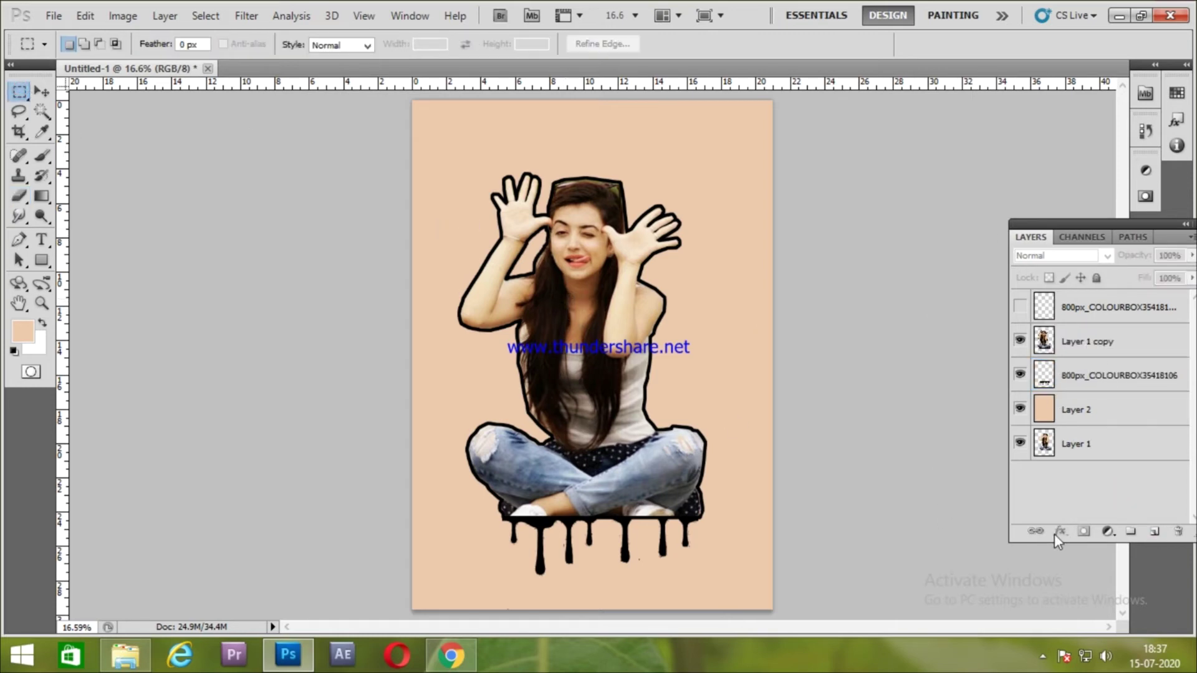
- Fill a rectangle over the girl's upper body with white on a new layer
click(1154, 531)
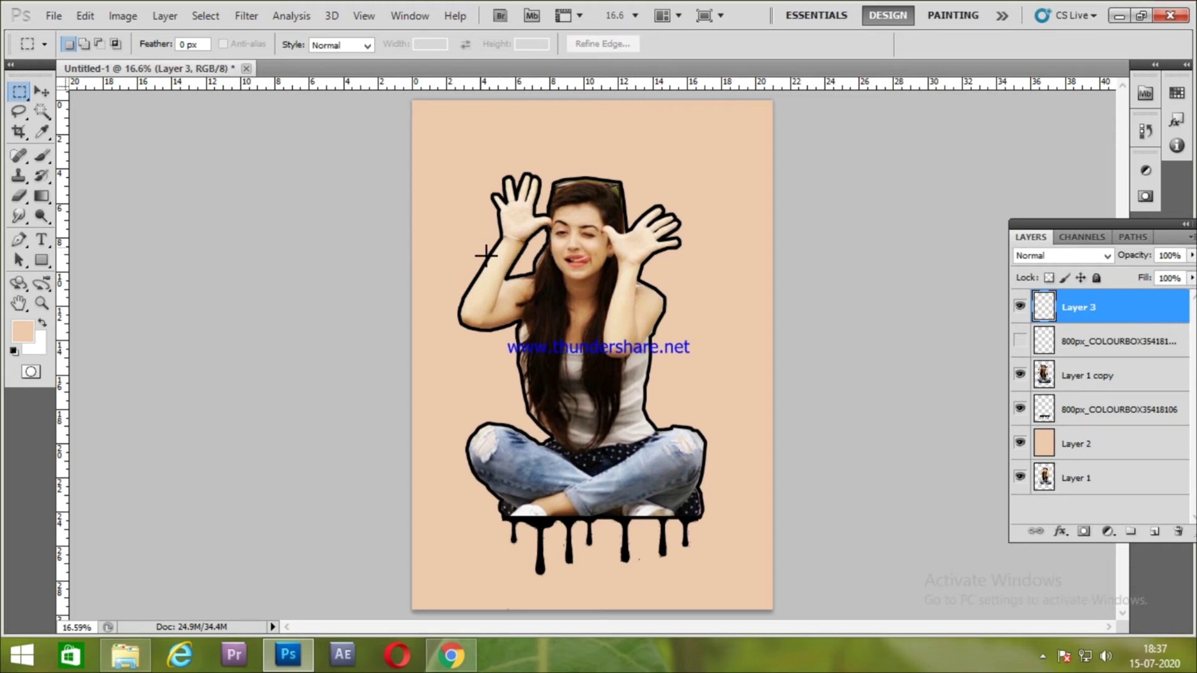
drag(496, 214, 699, 413)
drag(611, 319, 597, 319)
key(ctrl+BackSpace)
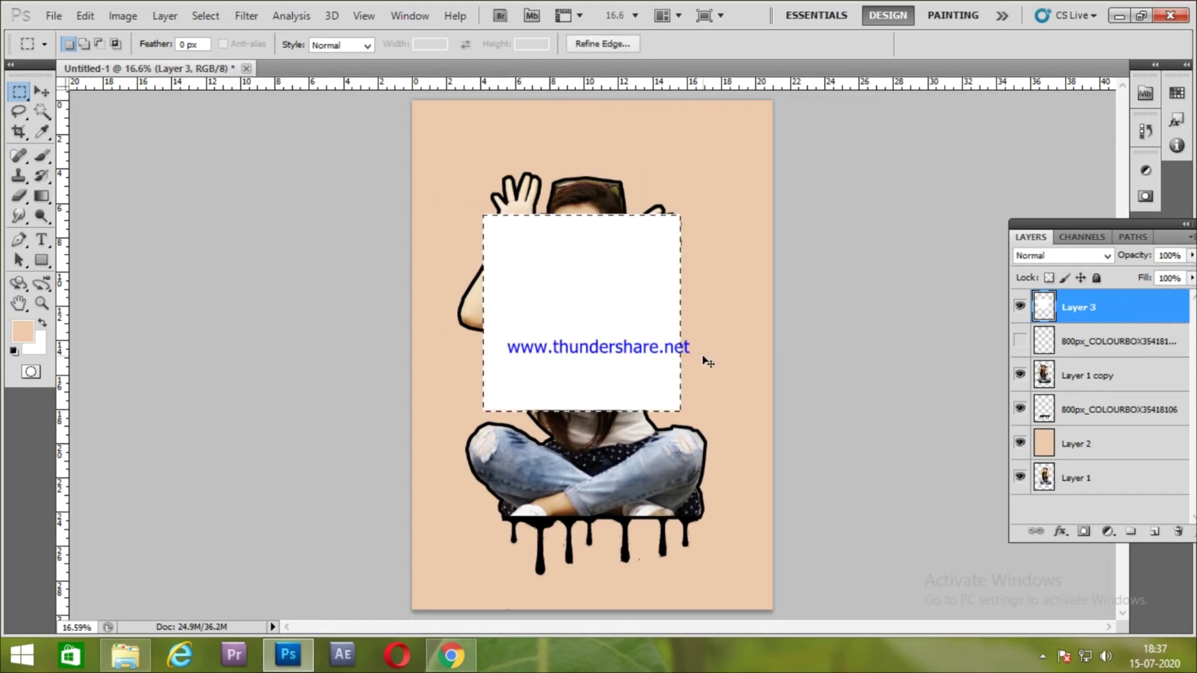
- Apply a Zoom Radial Blur (amount 43, Best) and a 250 px Gaussian Blur to the white block
click(247, 15)
click(480, 276)
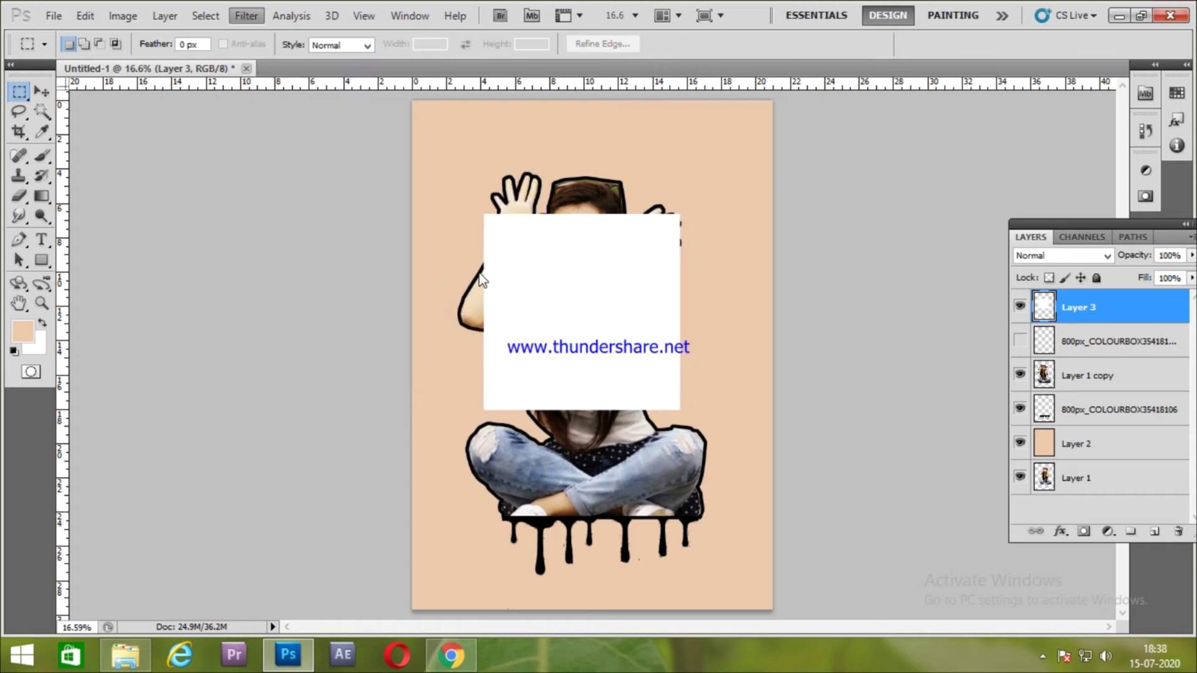
click(500, 265)
click(500, 337)
drag(503, 197, 530, 197)
click(662, 175)
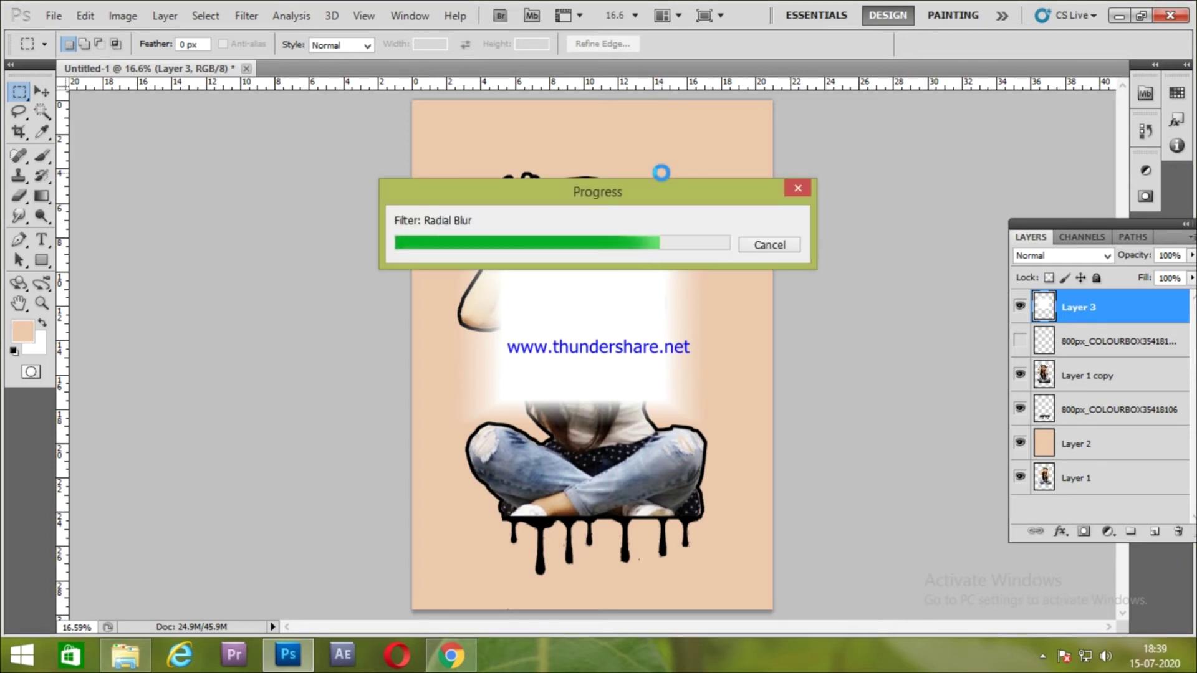
click(246, 16)
click(506, 242)
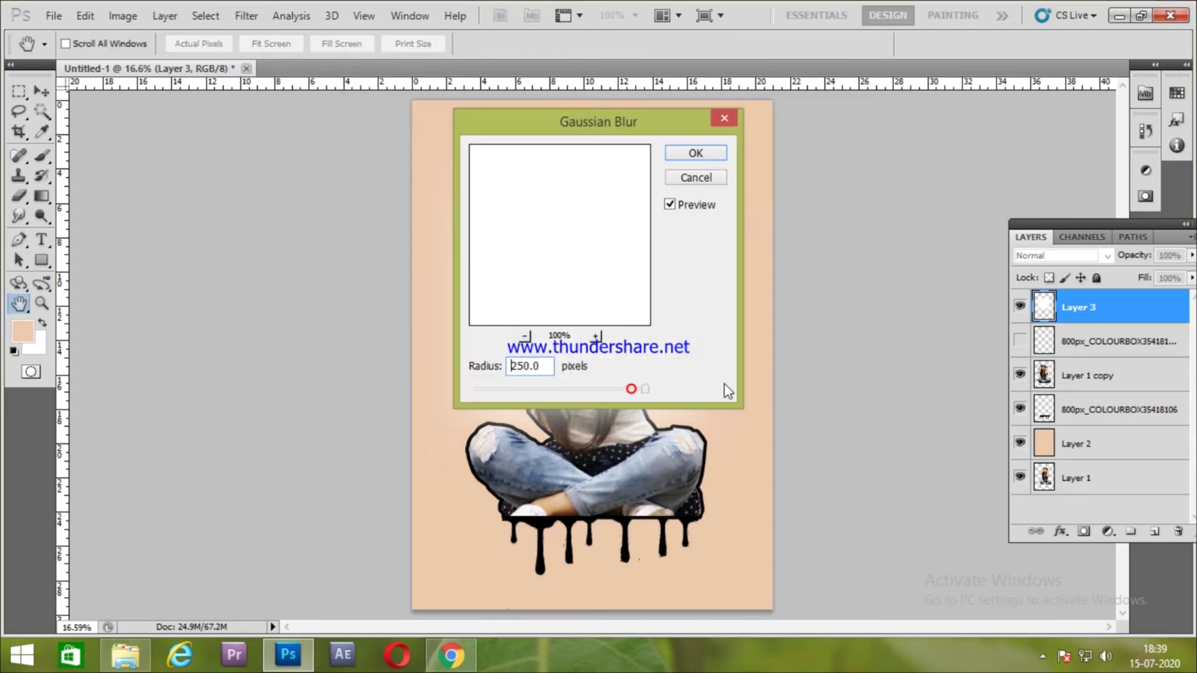
click(697, 154)
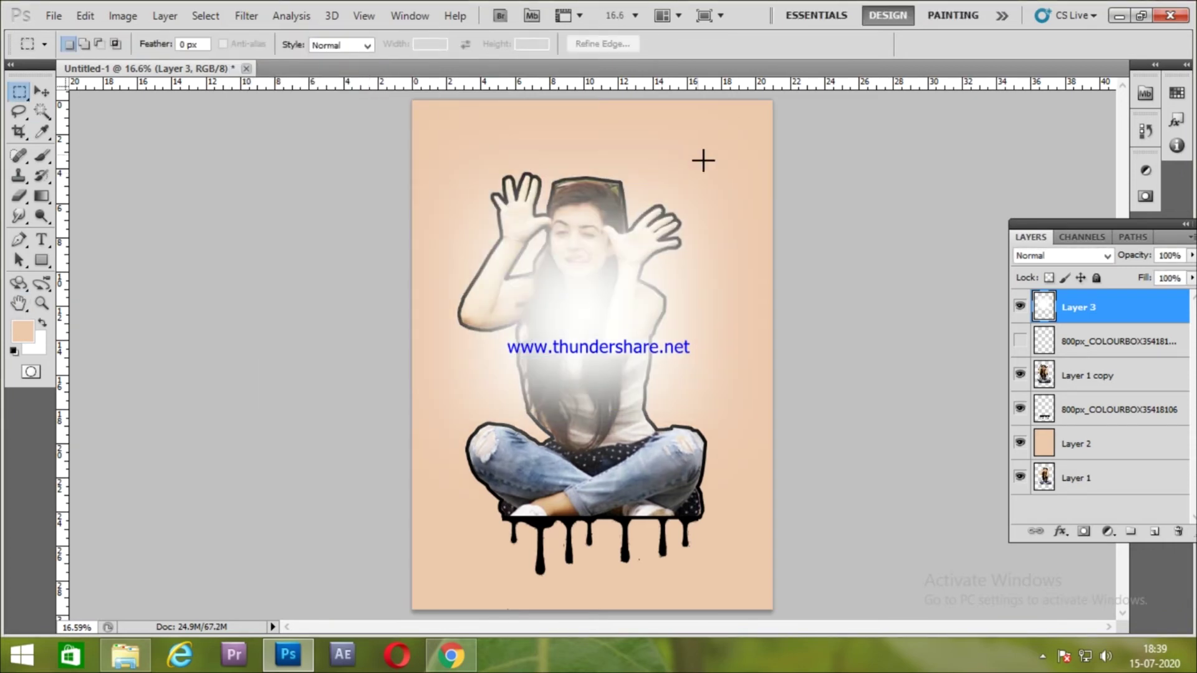
- Move Layer 3 below Layer 1 copy and enlarge the glow to 153.34%
drag(1057, 315, 1072, 397)
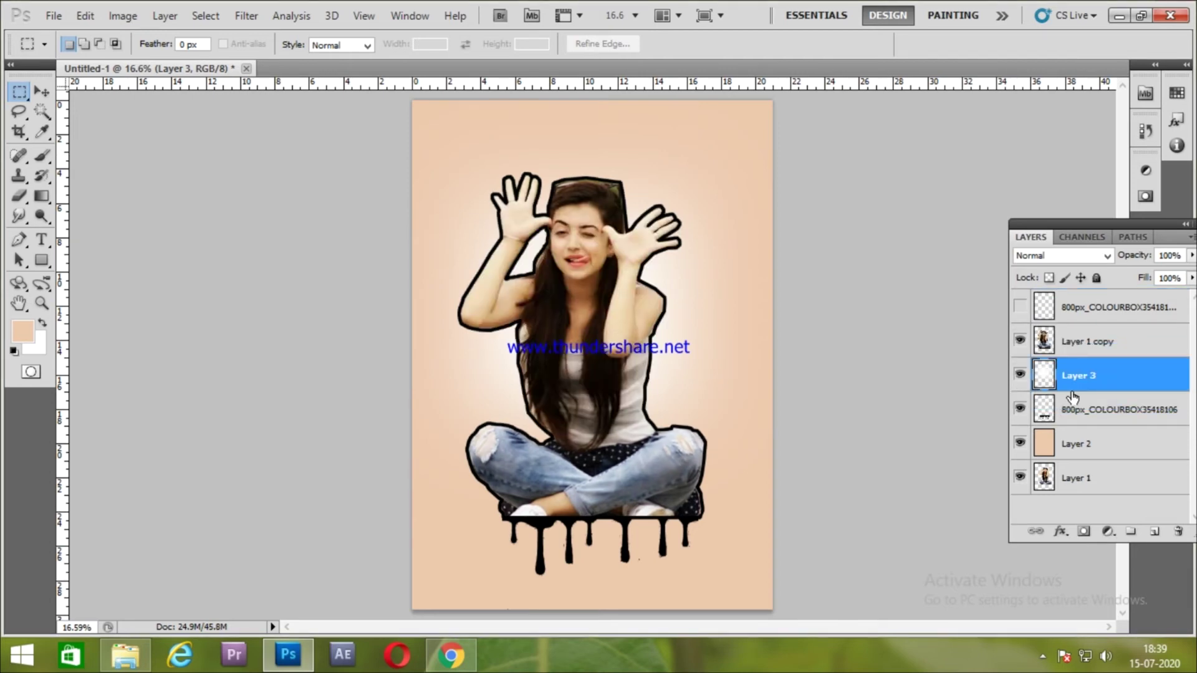
key(ctrl+t)
mouse_move(773, 100)
mouse_down()
mouse_move(879, 3)
mouse_move(740, 178)
mouse_up()
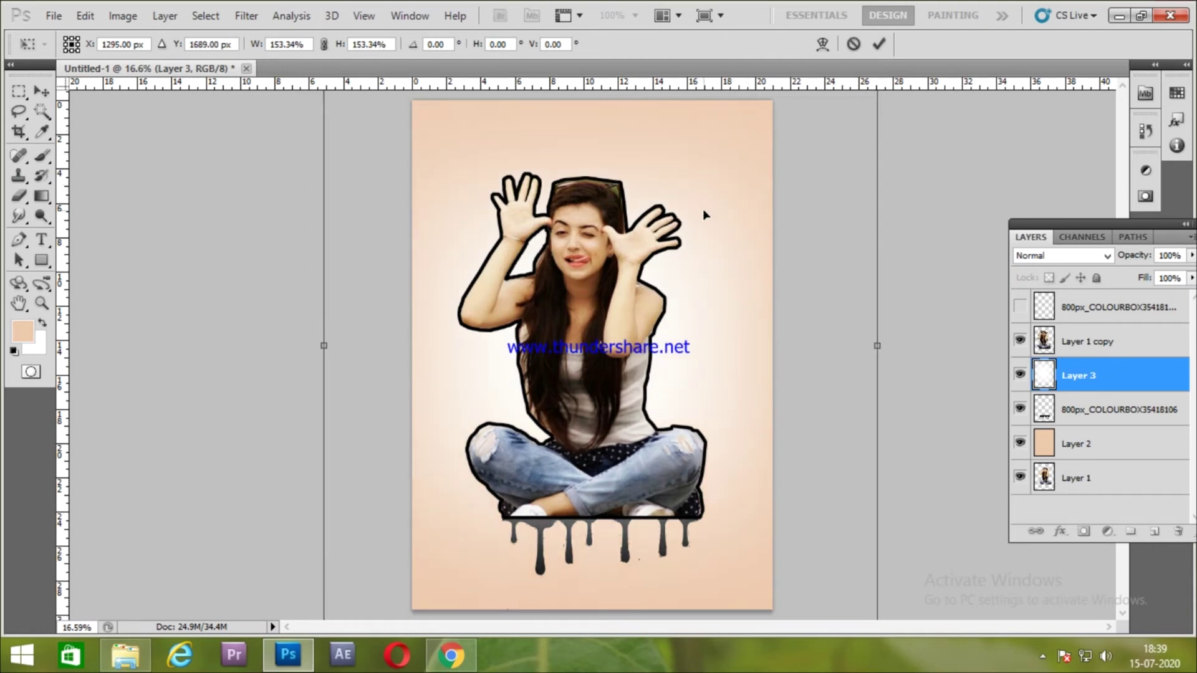
click(879, 44)
- Move Layer 3 below the 800px_COLOURBOX35418106 layer and nudge the girl and drips right
drag(1084, 384, 1145, 418)
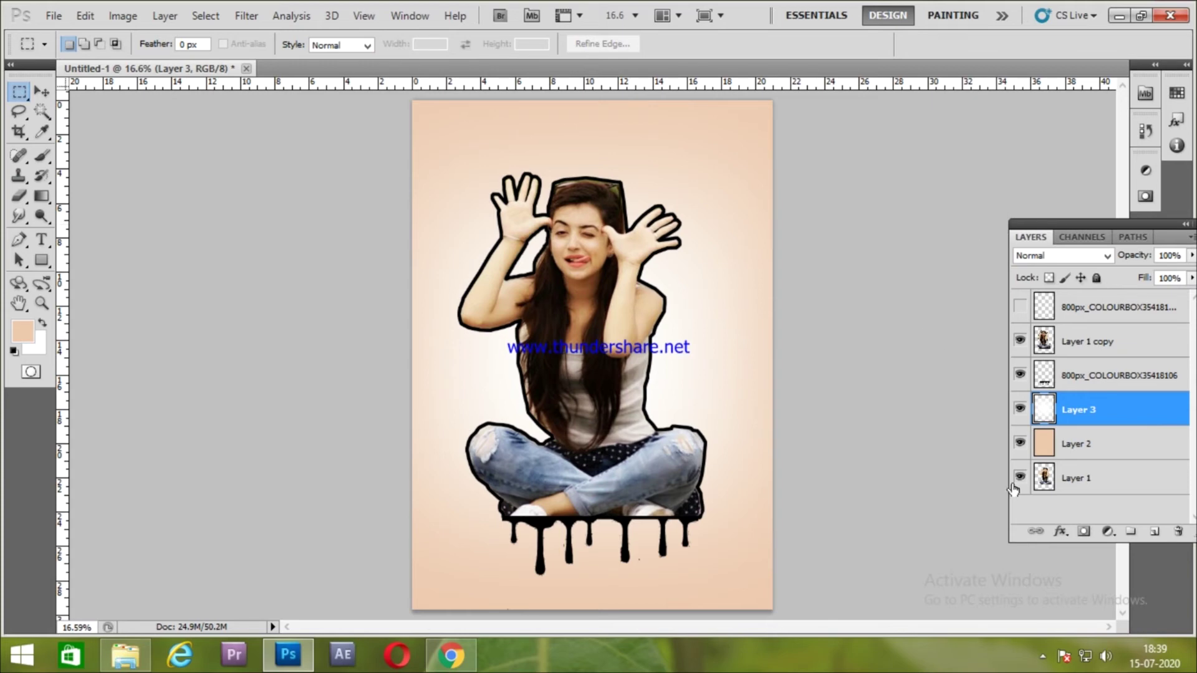
ctrl+click(1095, 376)
ctrl+click(1092, 350)
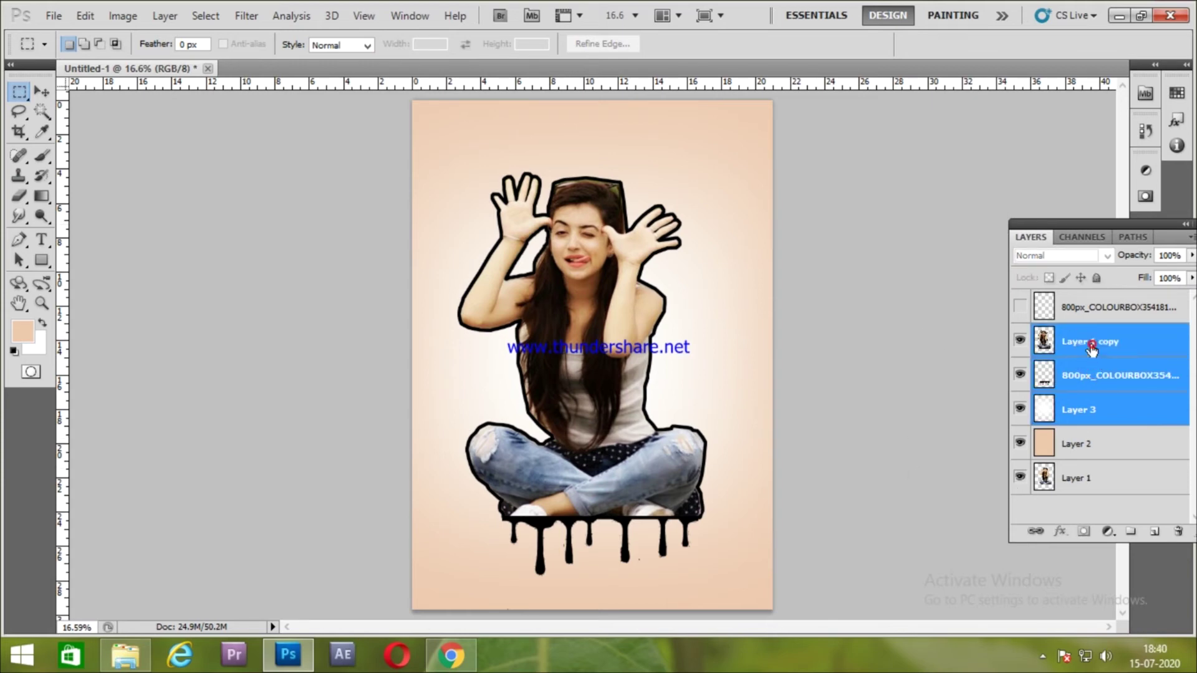
key(ctrl+t)
key(shift+Right)
key(shift+Right)
key(shift+Right)
key(shift+Right)
key(shift+Right)
key(shift+Right)
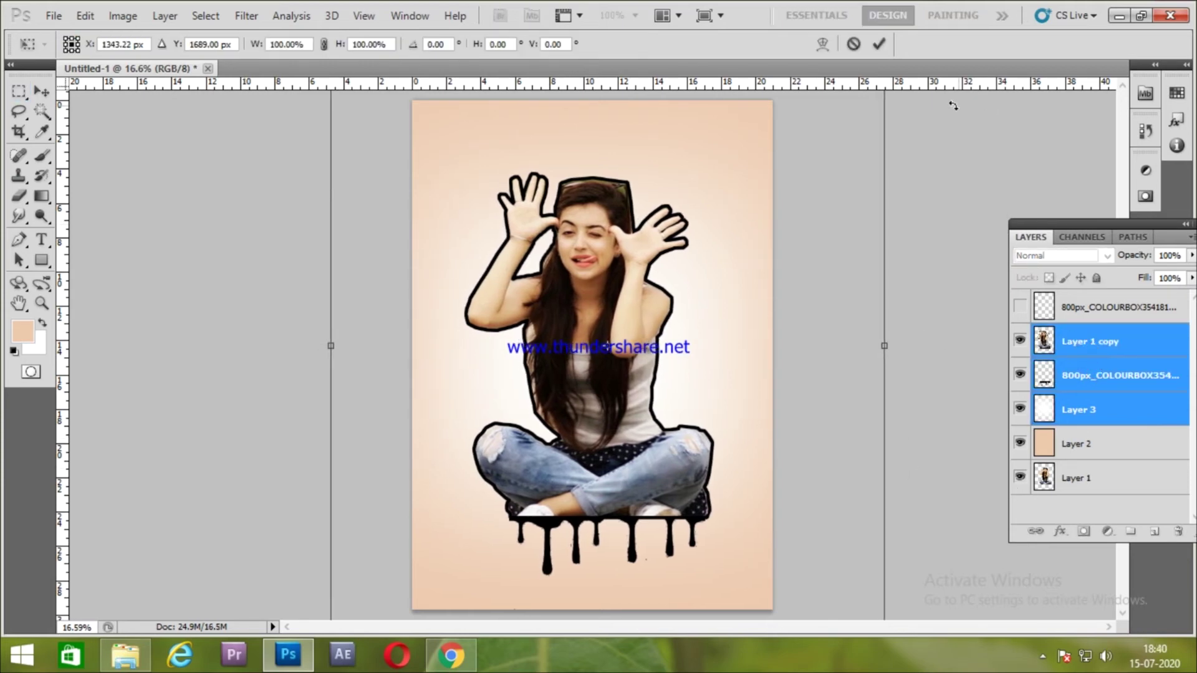
click(879, 45)
click(1155, 531)
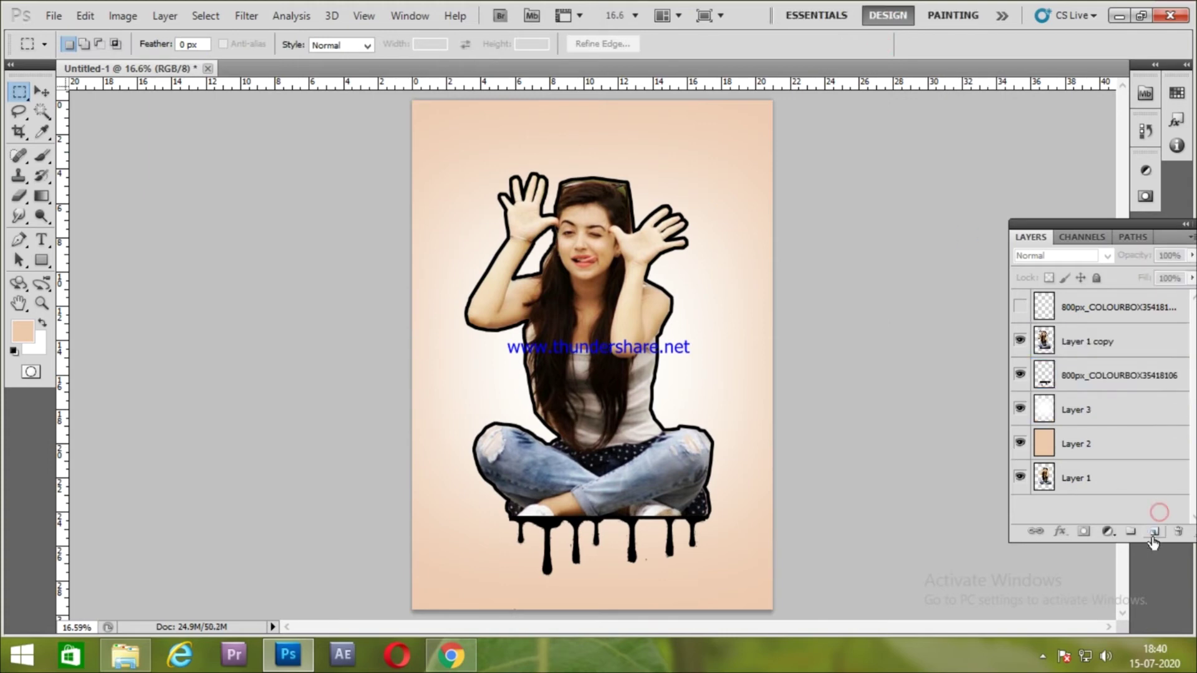
- Stroke the full canvas with a 22 px white Outside border, then deselect
key(ctrl+a)
right_click(725, 257)
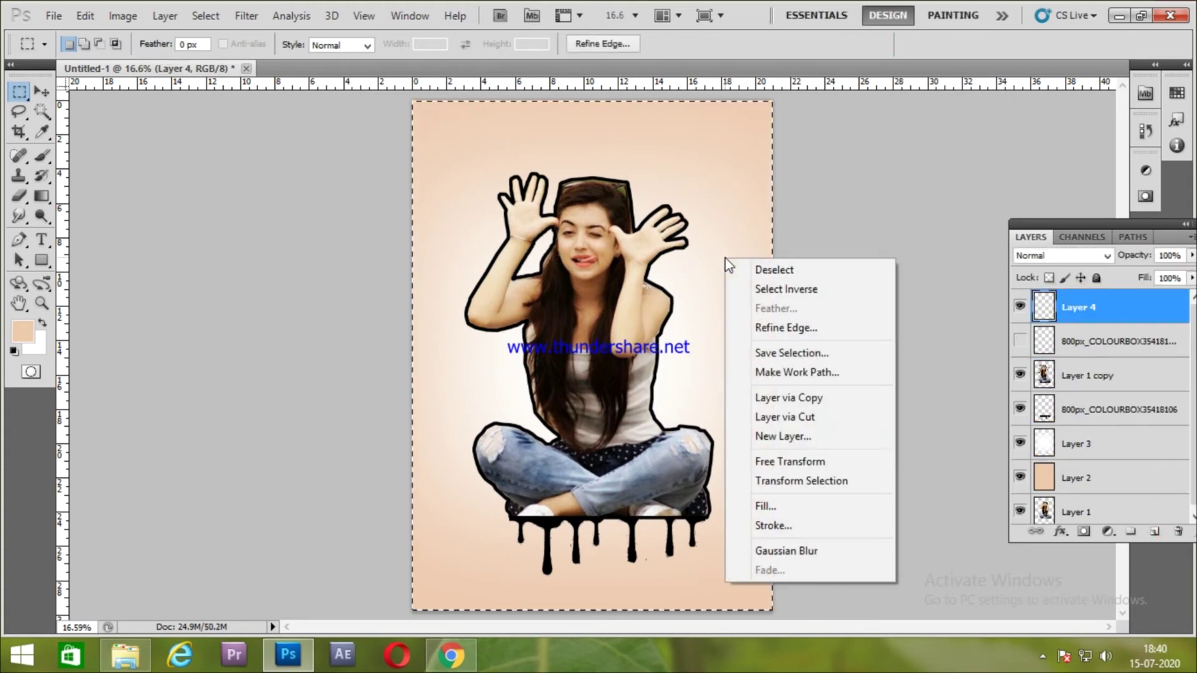
click(748, 547)
click(545, 211)
click(806, 169)
click(1181, 156)
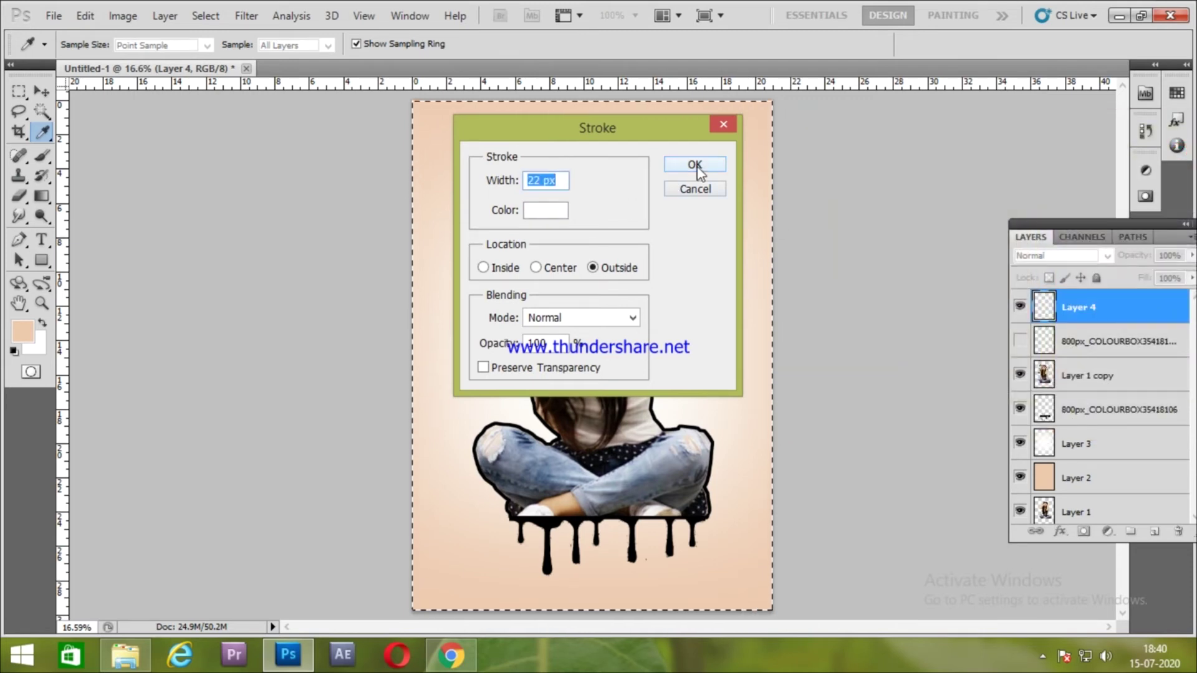
click(695, 164)
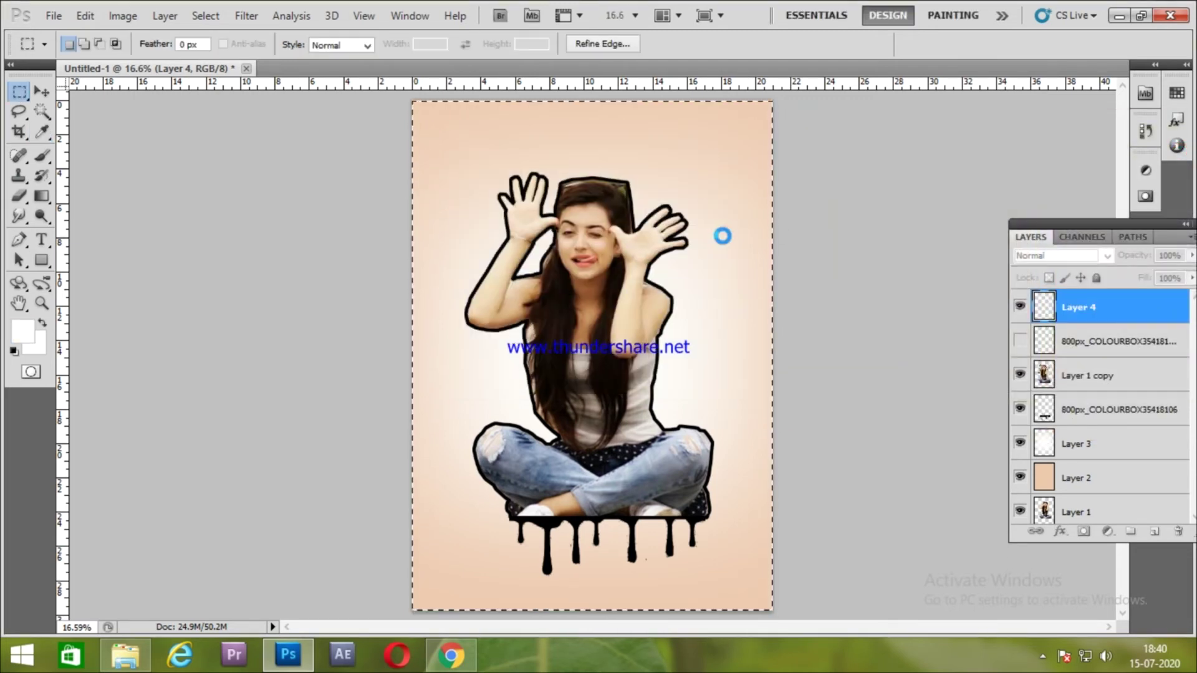
key(ctrl+d)
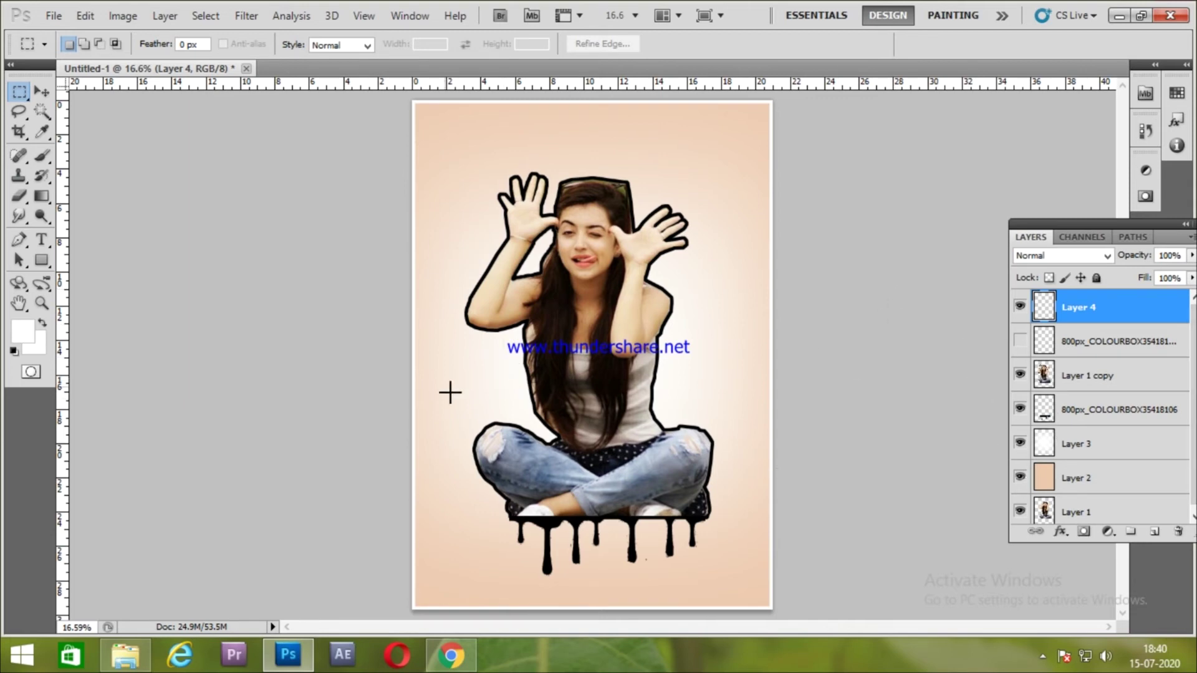
- Drag the ink-splash image from Downloads into Photoshop and choose the Brush tool's presets
click(298, 659)
drag(1122, 430, 889, 492)
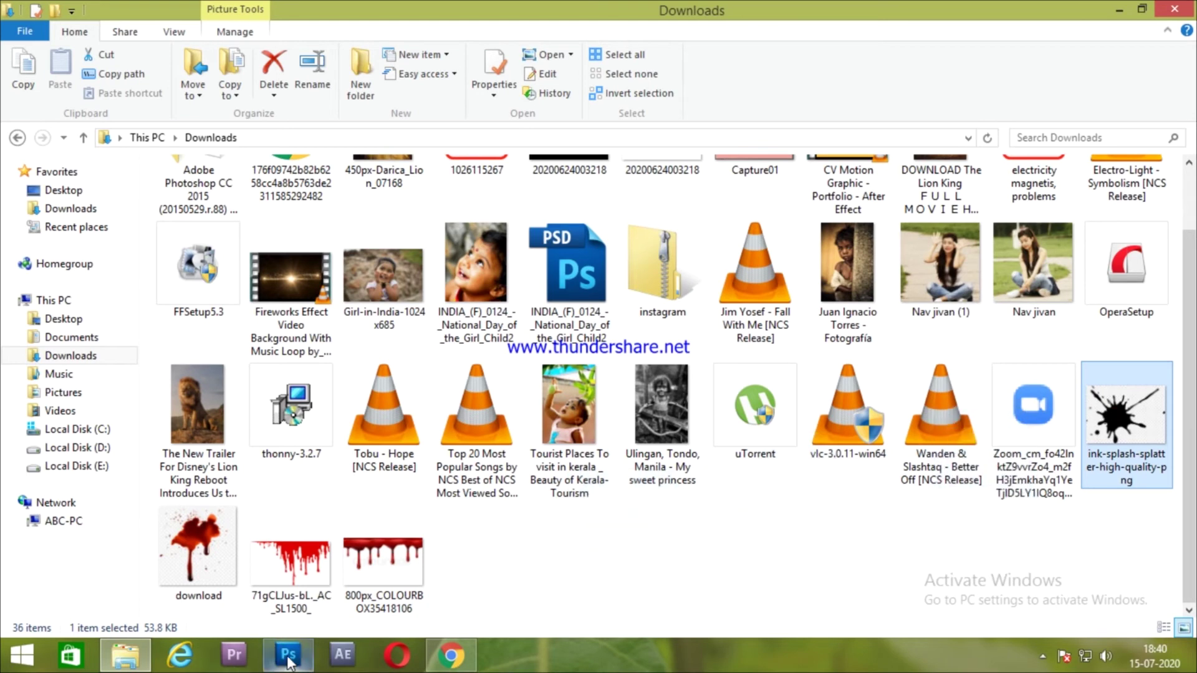
drag(889, 492, 277, 433)
key(b)
click(91, 44)
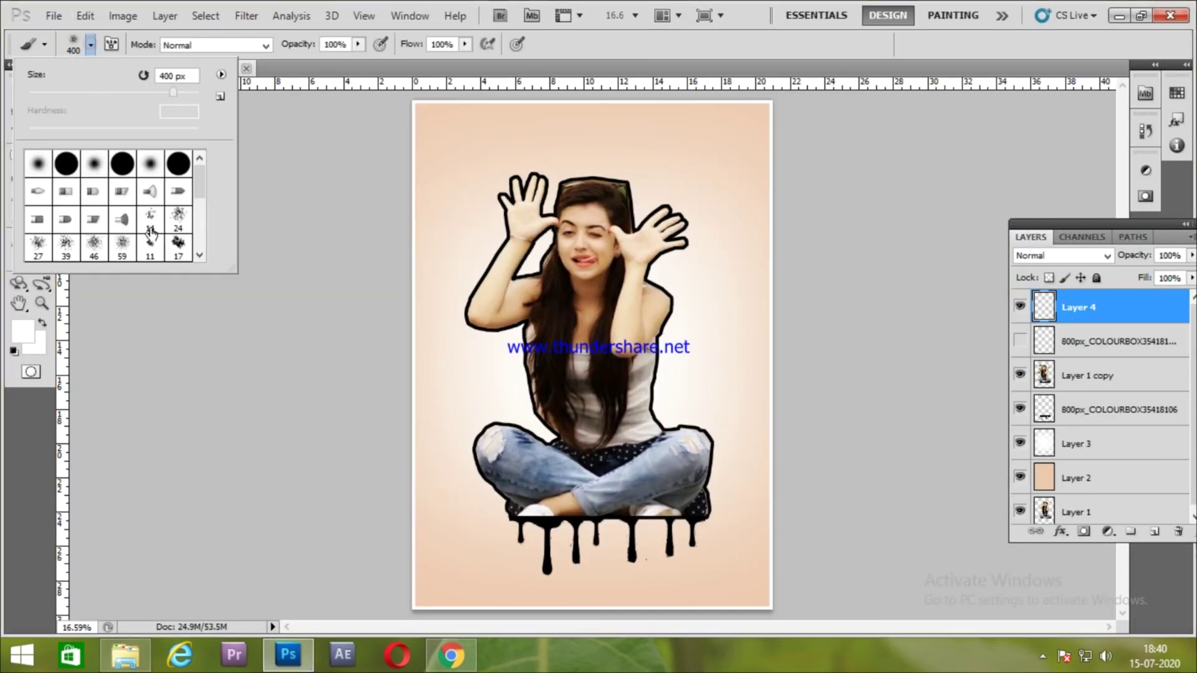
- Paint peach skin-colour splatter near the hands with the 800 px splatter brush
drag(197, 190, 199, 253)
click(38, 247)
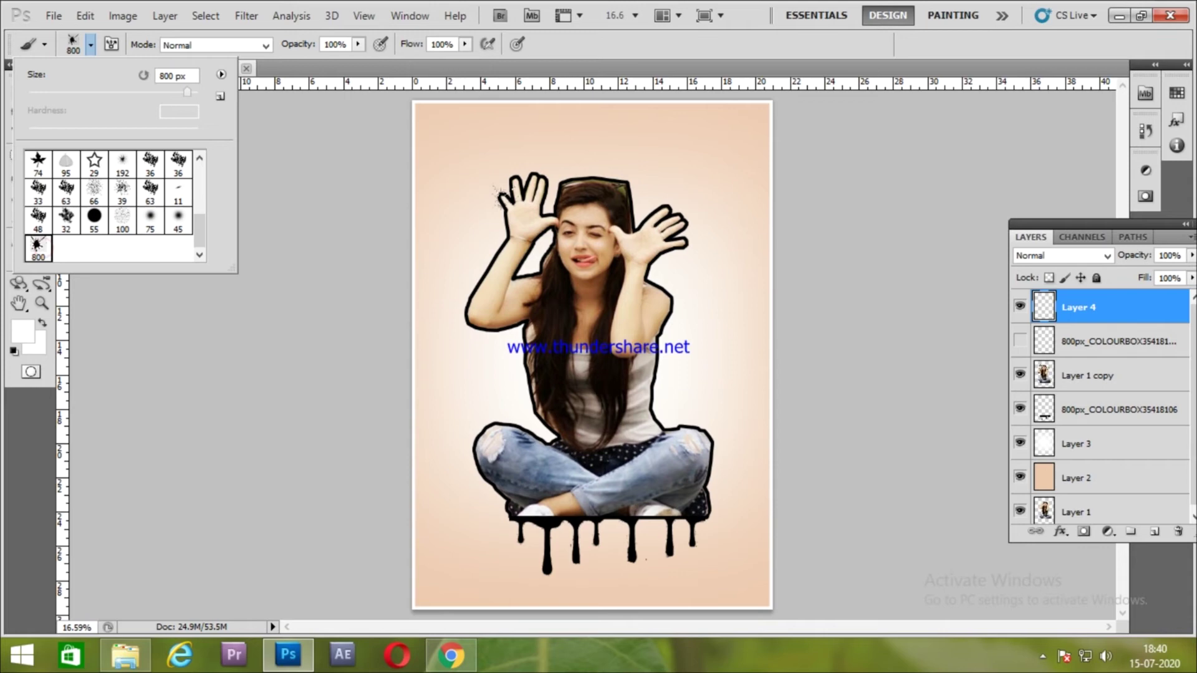
alt+click(519, 219)
click(480, 229)
drag(620, 197, 671, 240)
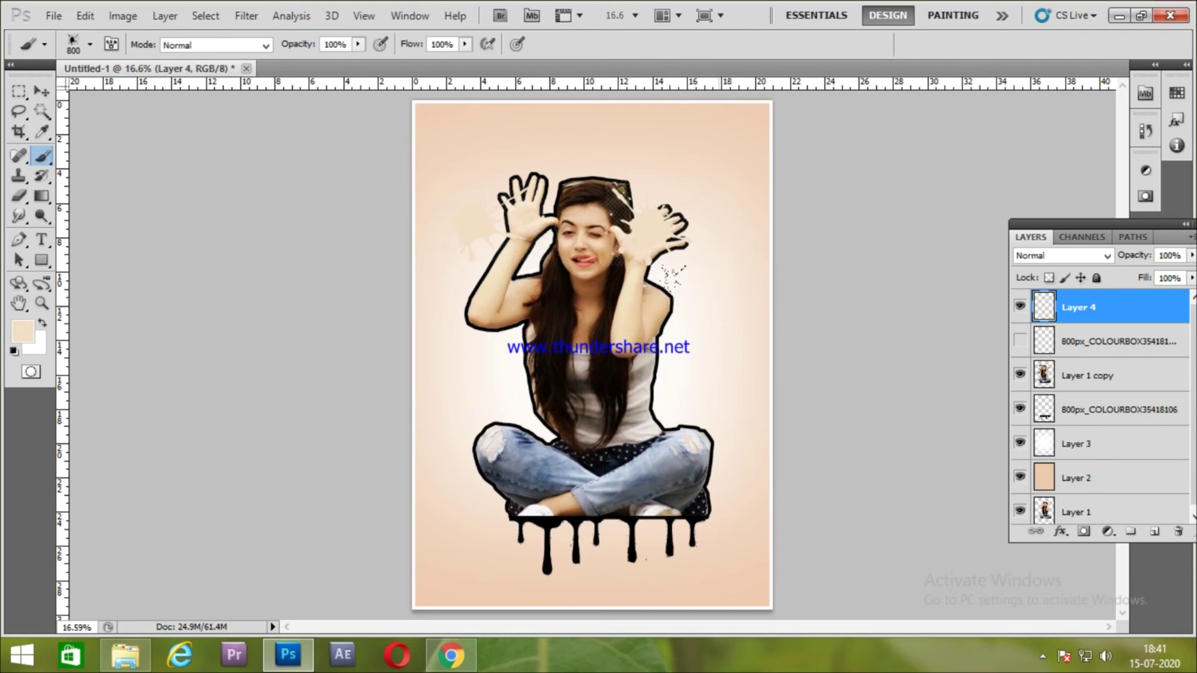
- Undo the peach splatter and add a fresh empty layer
key(Delete)
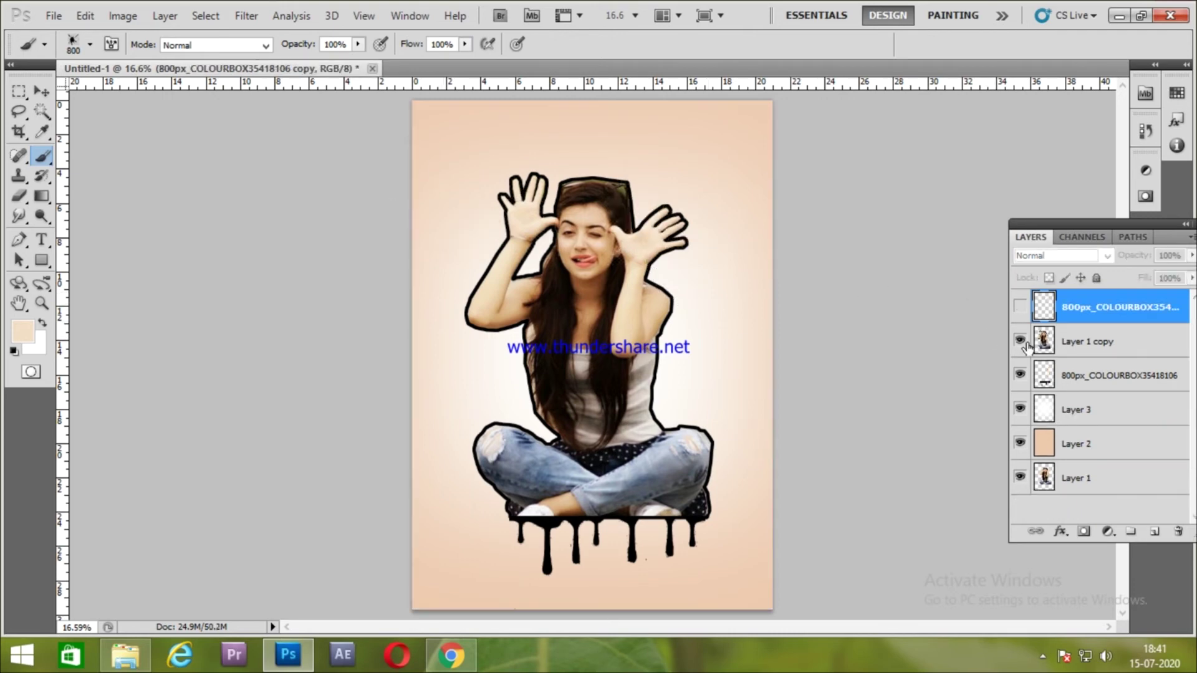
key(Delete)
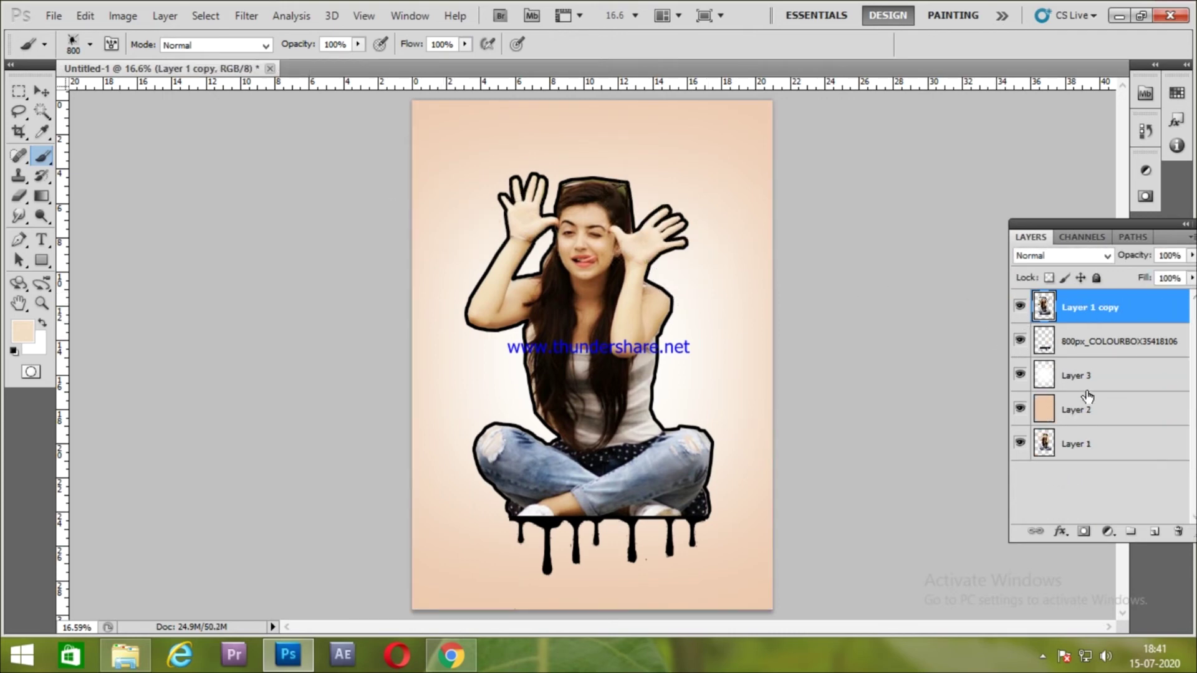
click(1155, 531)
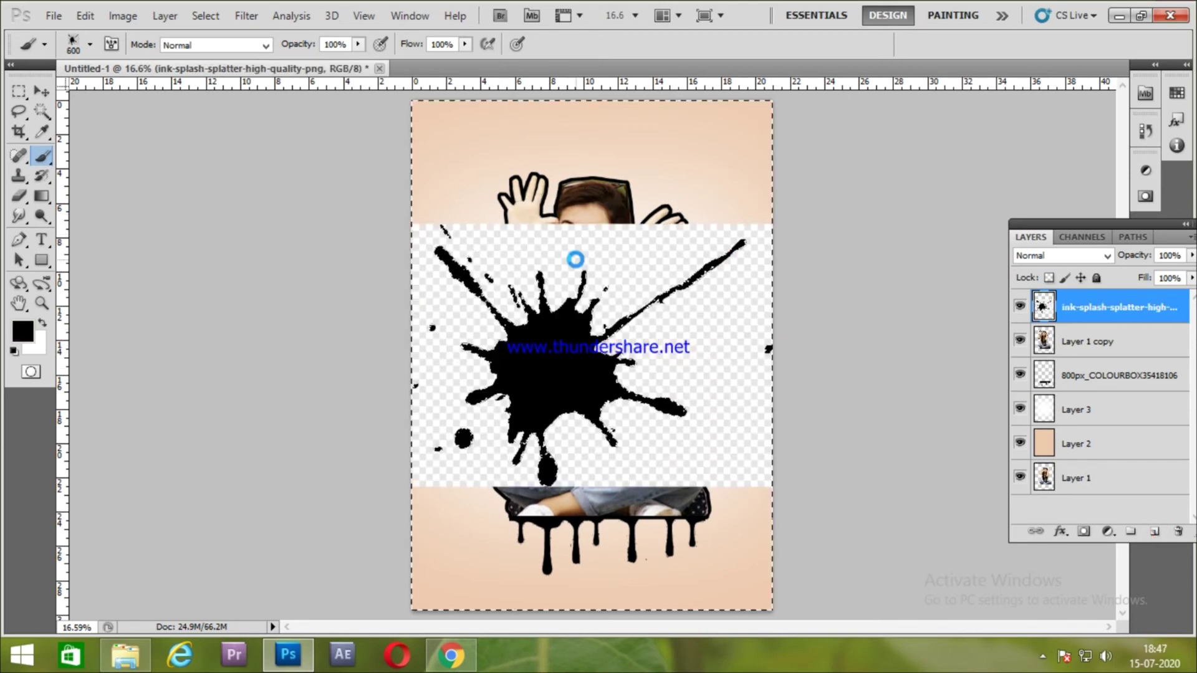
key(Delete)
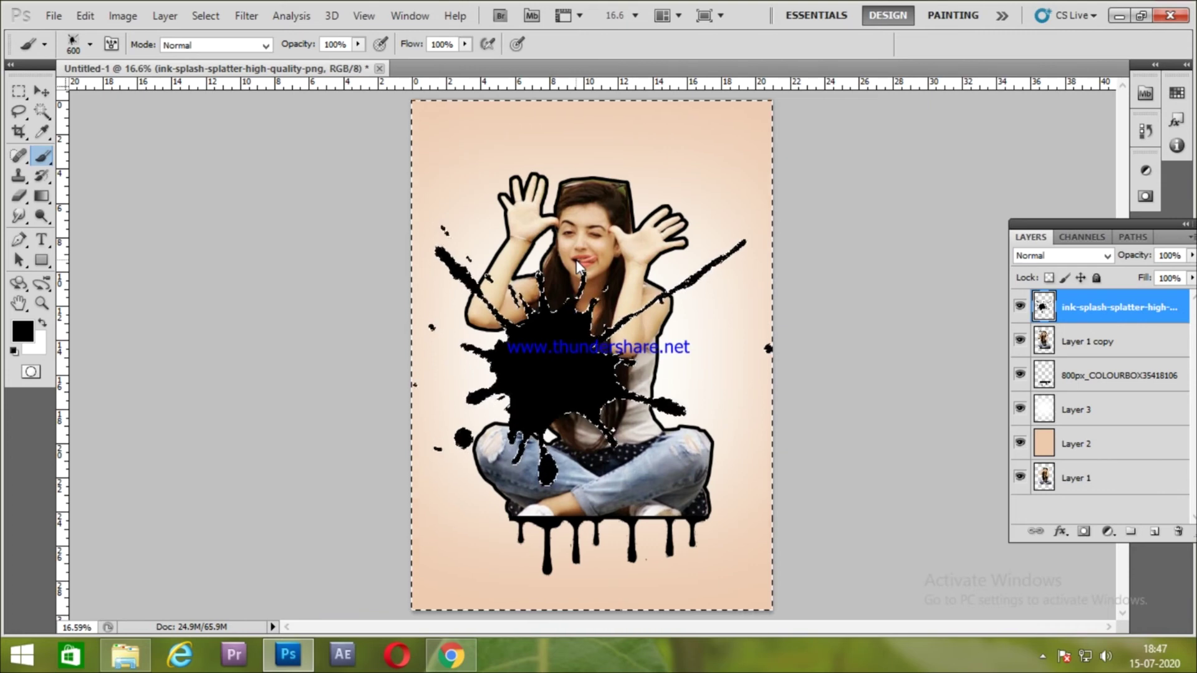
- Recolour the placed ink splash by filling its shape with the beige foreground colour
key(ctrl+d)
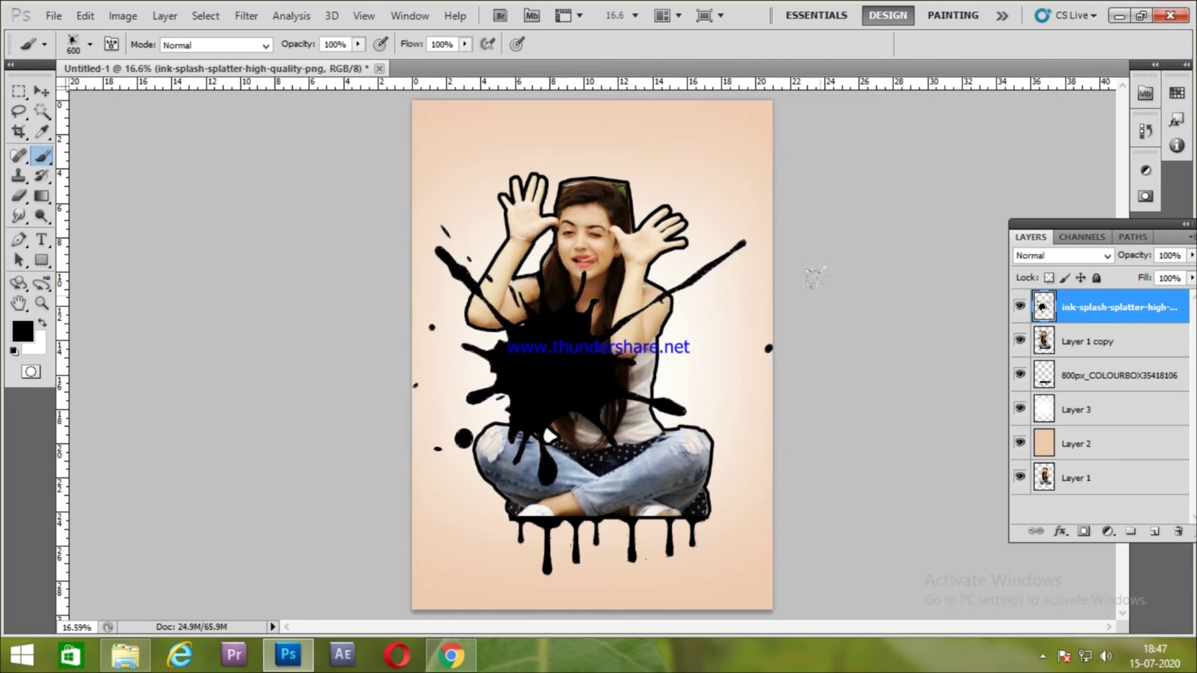
ctrl+click(1043, 305)
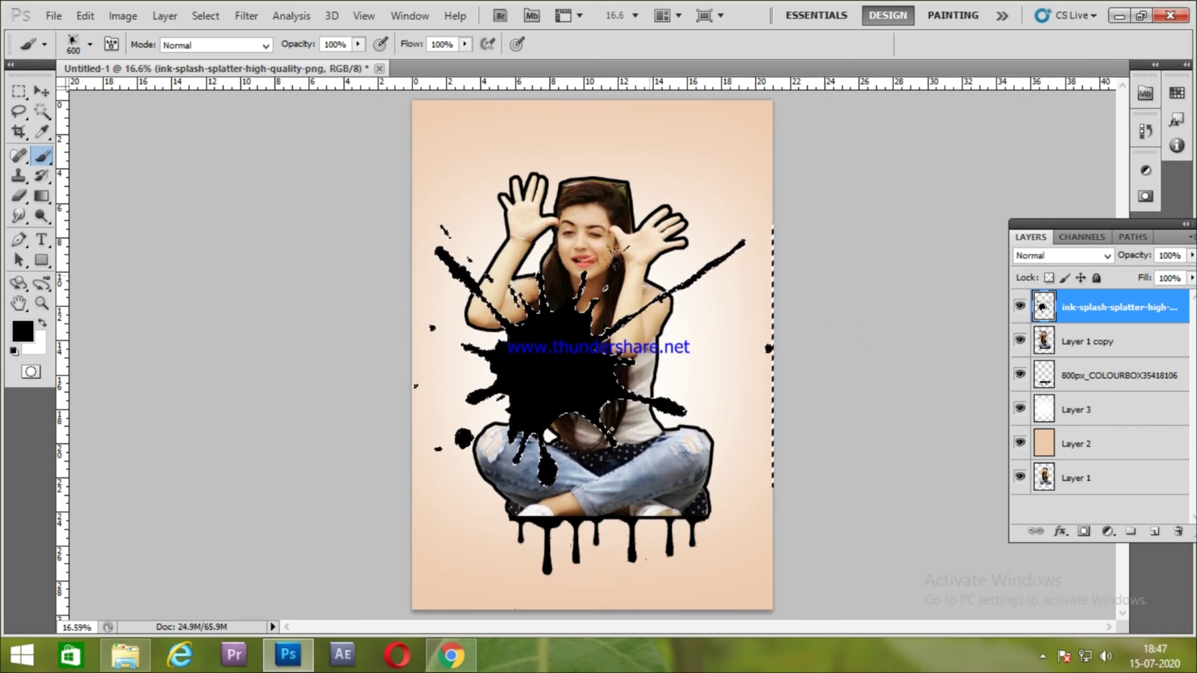
click(584, 217)
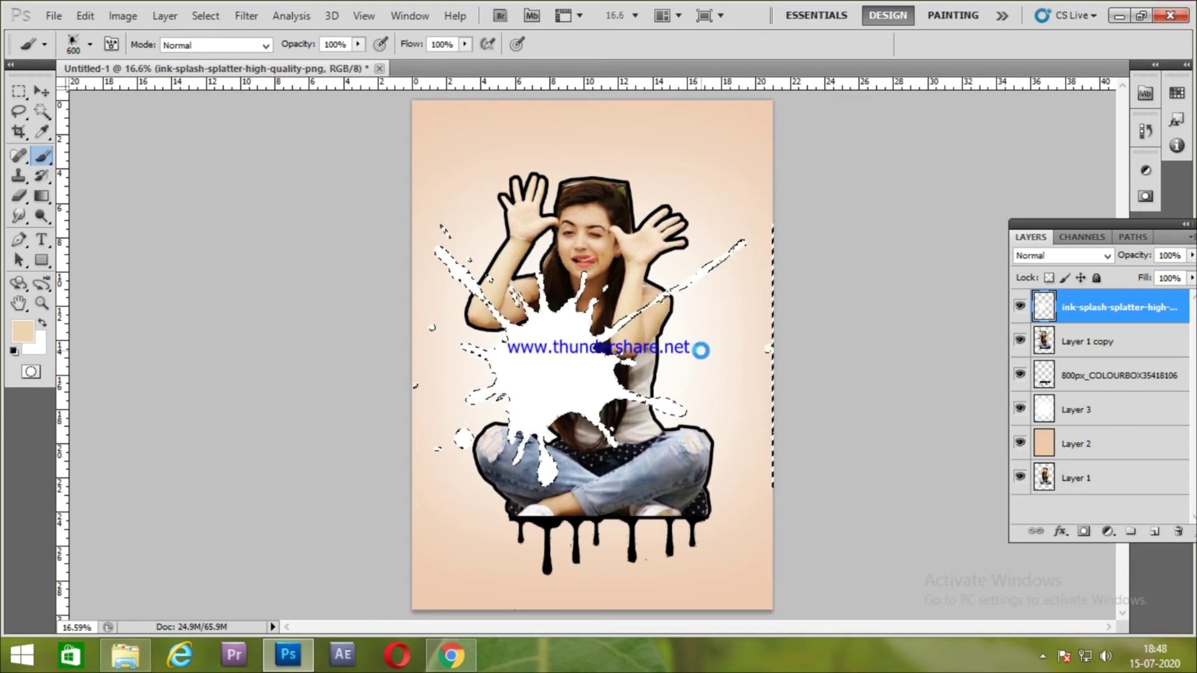
key(alt+BackSpace)
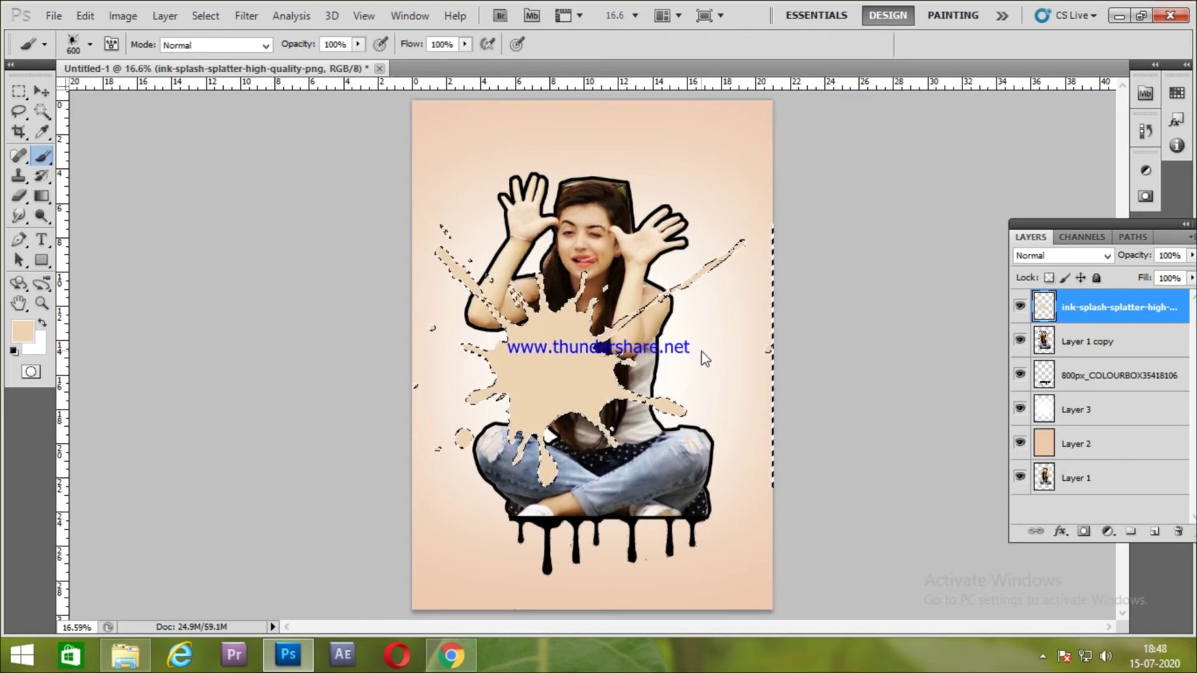
key(ctrl+d)
- Scale the ink splash to 54.75% and move it up beside the girl's head
key(ctrl+t)
drag(748, 230, 775, 222)
mouse_move(639, 343)
mouse_down()
mouse_move(662, 187)
mouse_move(683, 170)
mouse_up()
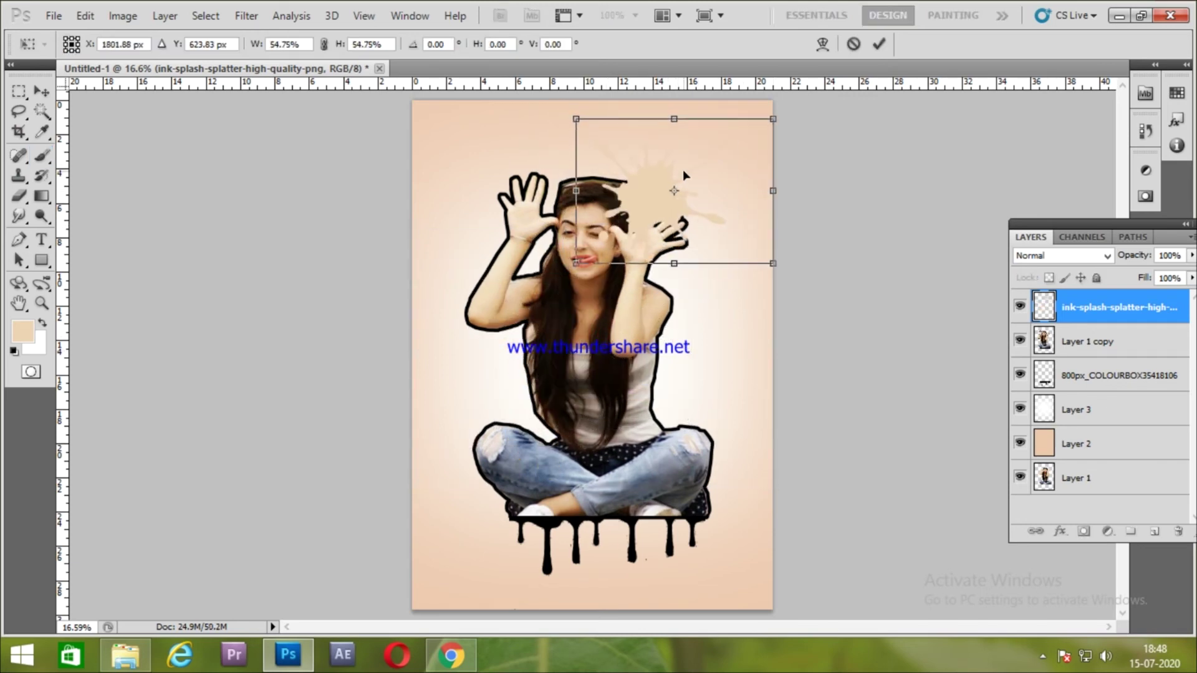
- Duplicate the splash and place the copy upper left, rotated 68.5° and scaled to 64.1%
click(879, 43)
key(b)
key(ctrl+j)
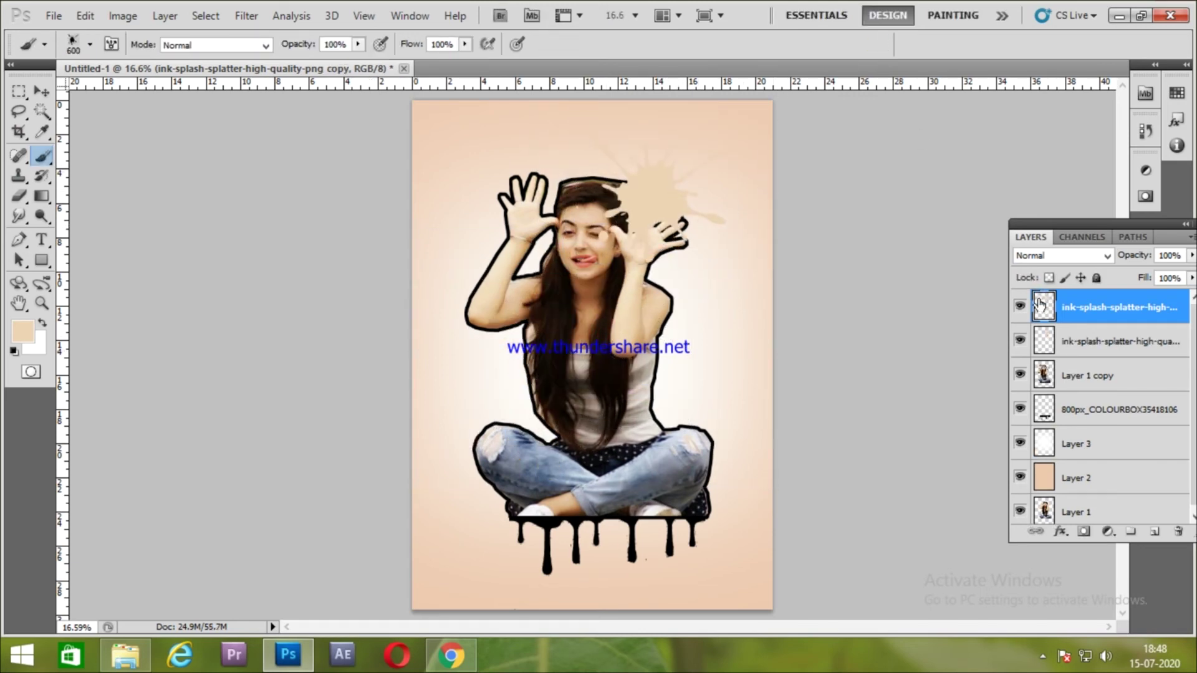
key(ctrl+t)
drag(675, 192, 493, 199)
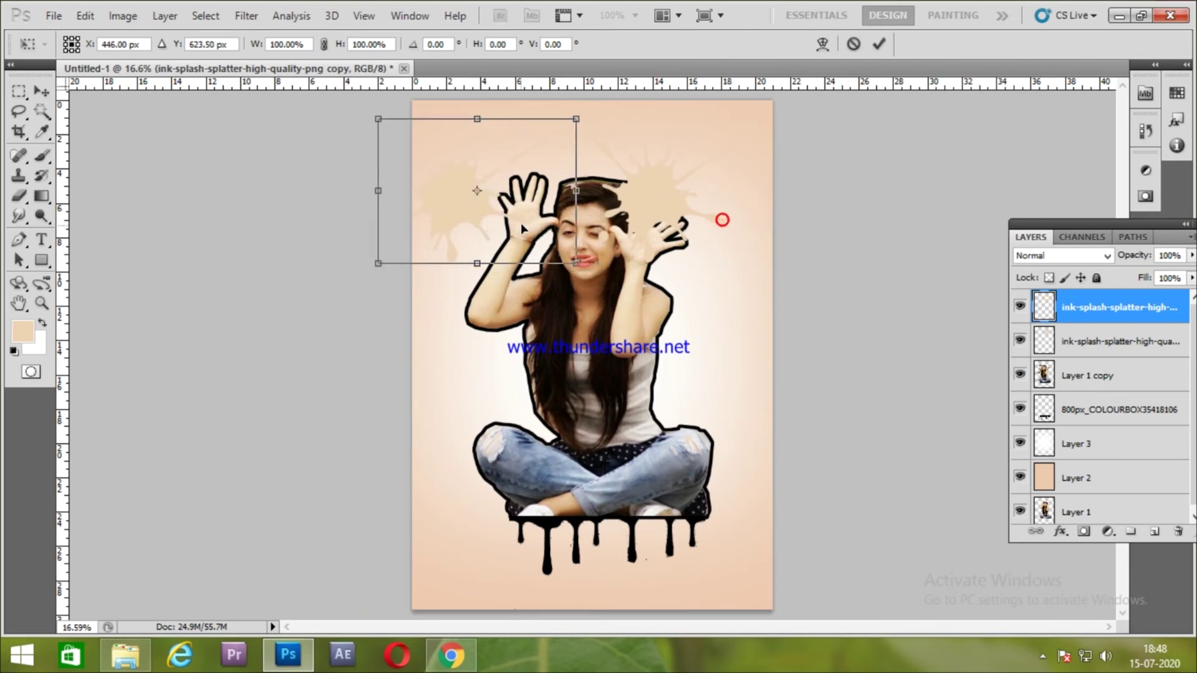
drag(561, 124, 533, 204)
drag(612, 274, 538, 227)
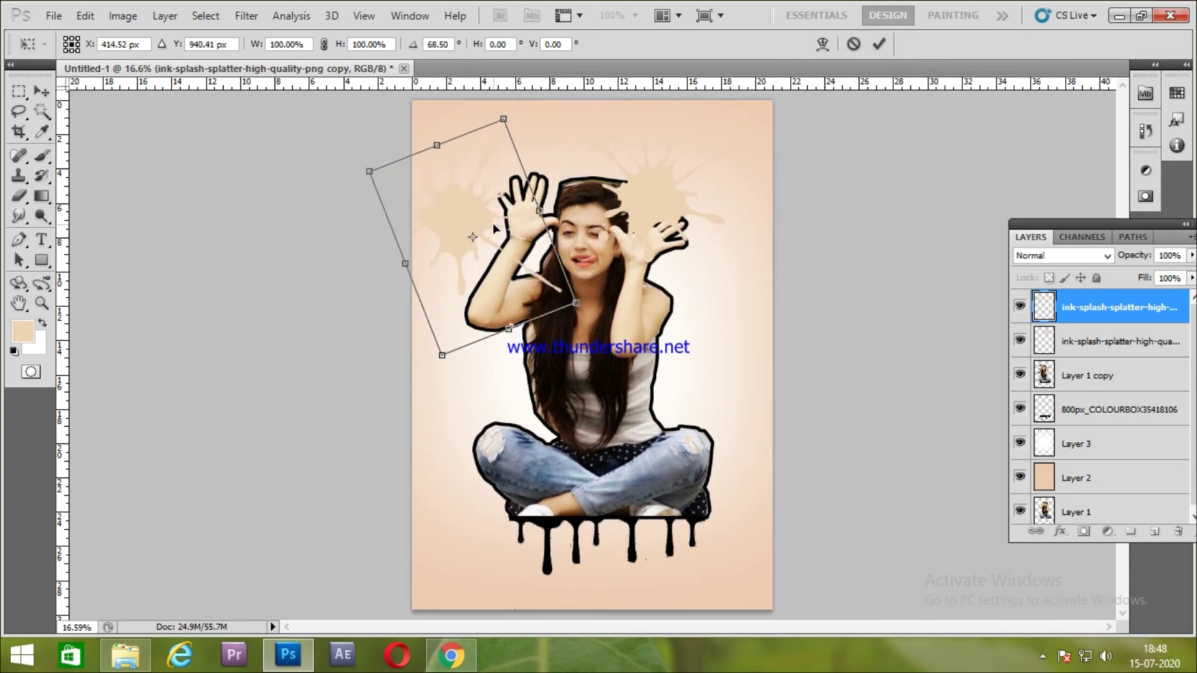
drag(470, 165, 478, 208)
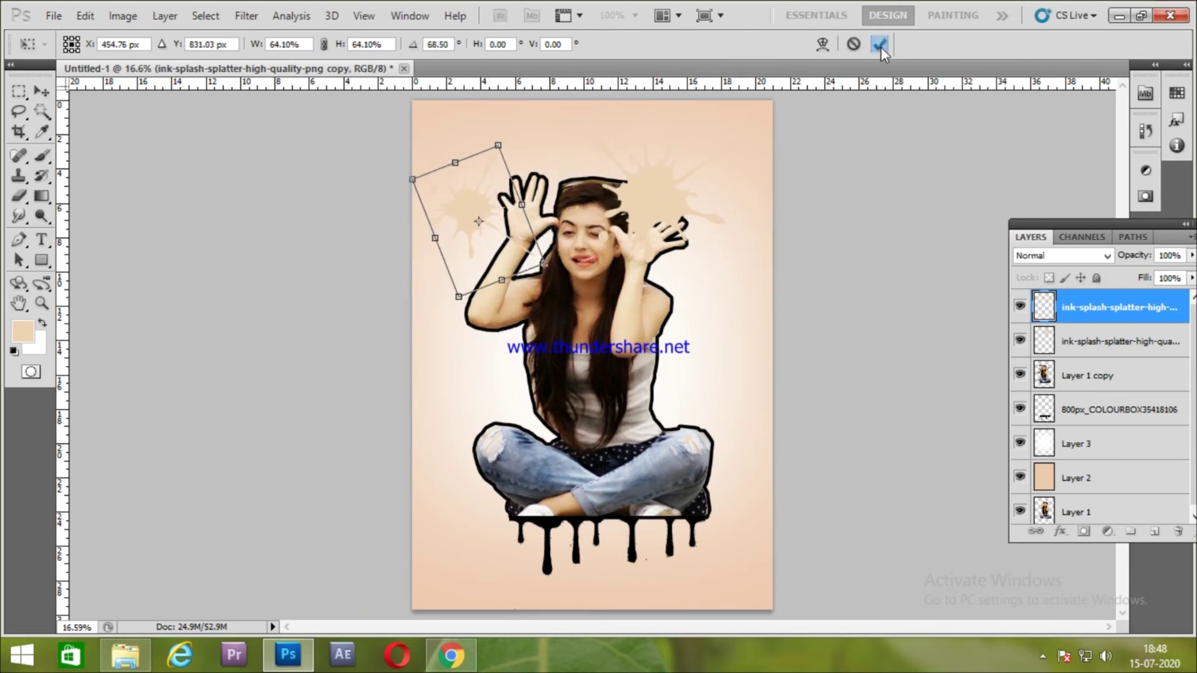
click(879, 43)
- Load the splash copy as a selection and start a black Stroke on it
ctrl+click(1043, 305)
key(m)
right_click(480, 209)
click(511, 486)
click(545, 211)
drag(443, 193, 439, 212)
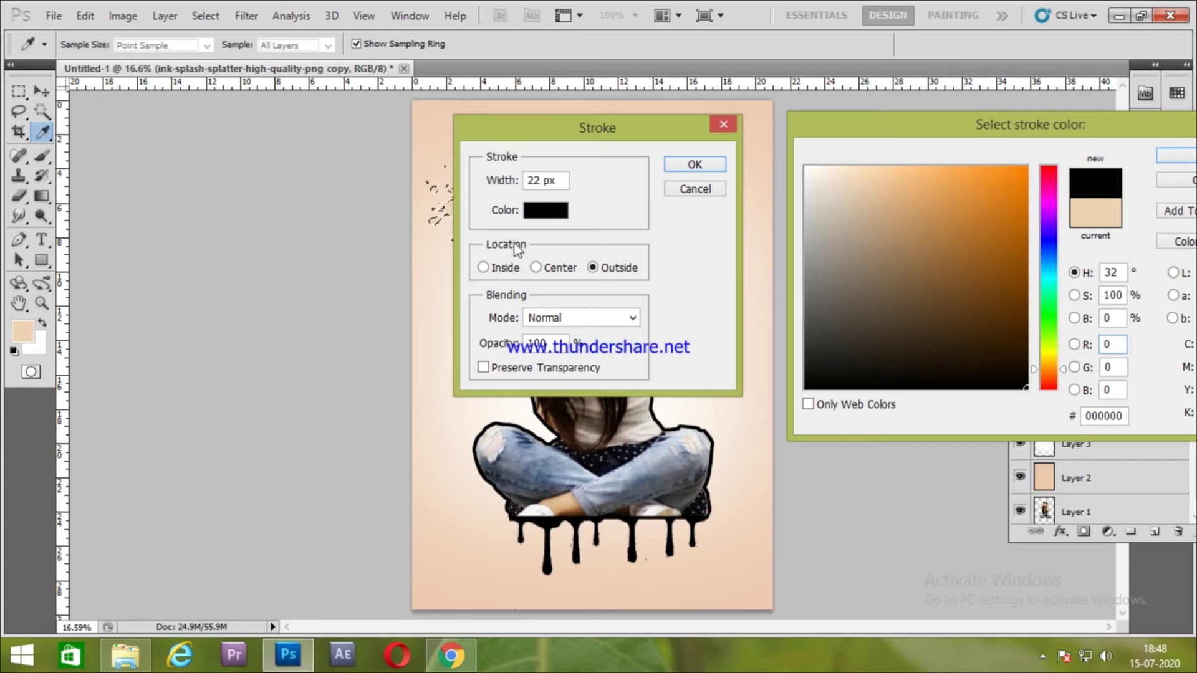
- Apply an 8 px black outline to the splash copy and erase the stray line near the elbow
click(709, 164)
click(1053, 161)
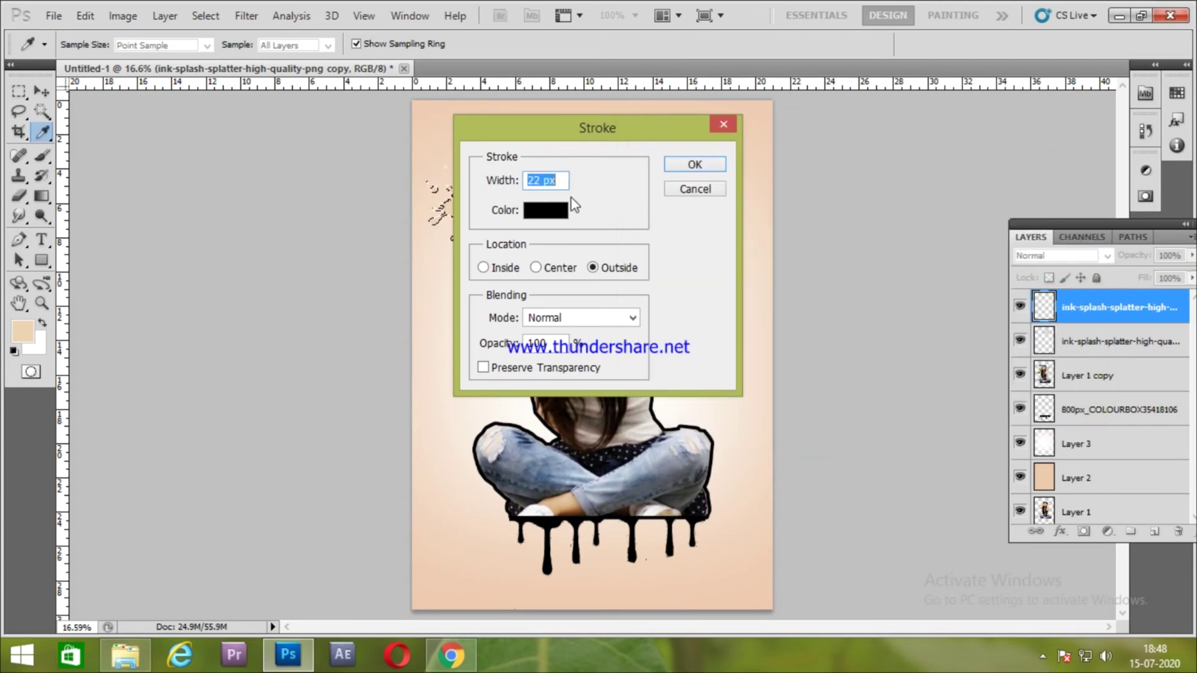
text(8)
click(704, 165)
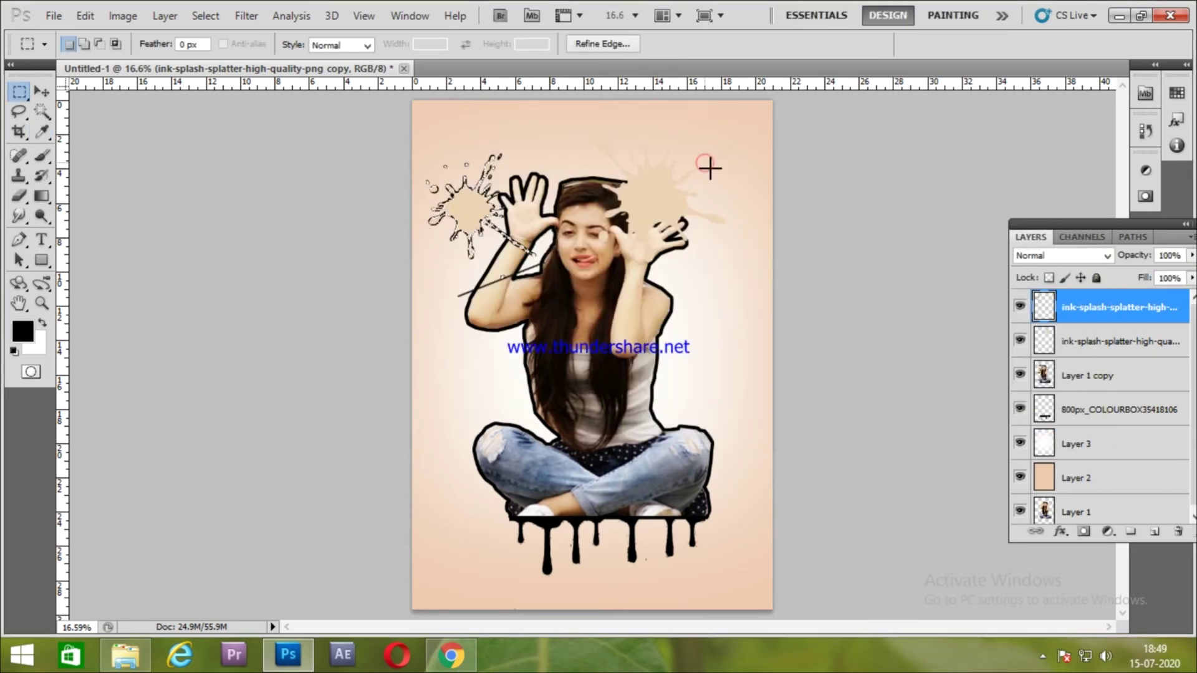
key(ctrl+d)
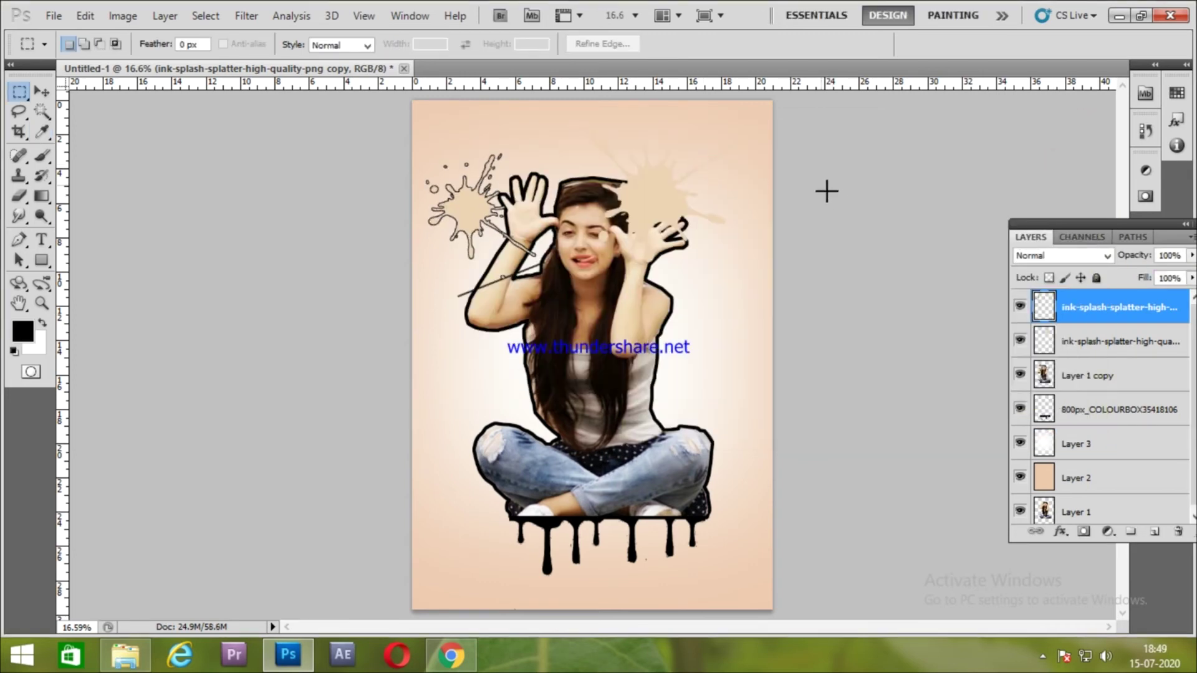
click(1020, 306)
key(e)
drag(459, 300, 480, 294)
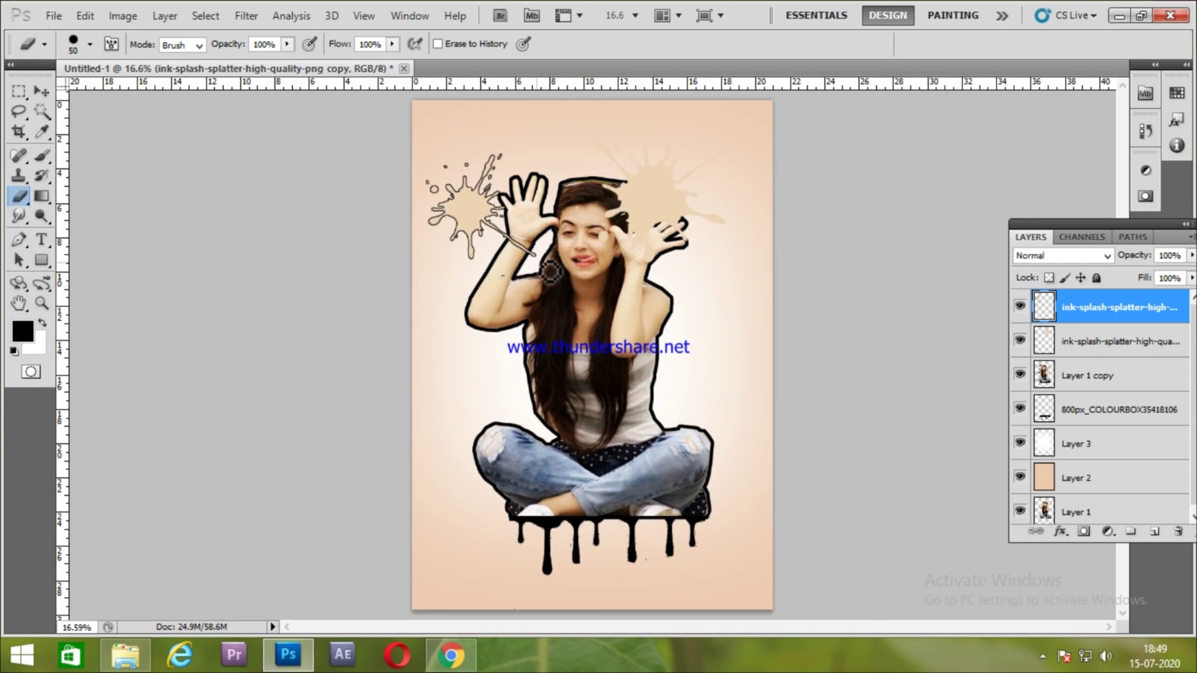
- Move the other ink-splash layer below the girl and give it the same black outline
mouse_move(1098, 295)
mouse_down()
mouse_move(1083, 404)
mouse_move(1086, 385)
mouse_up()
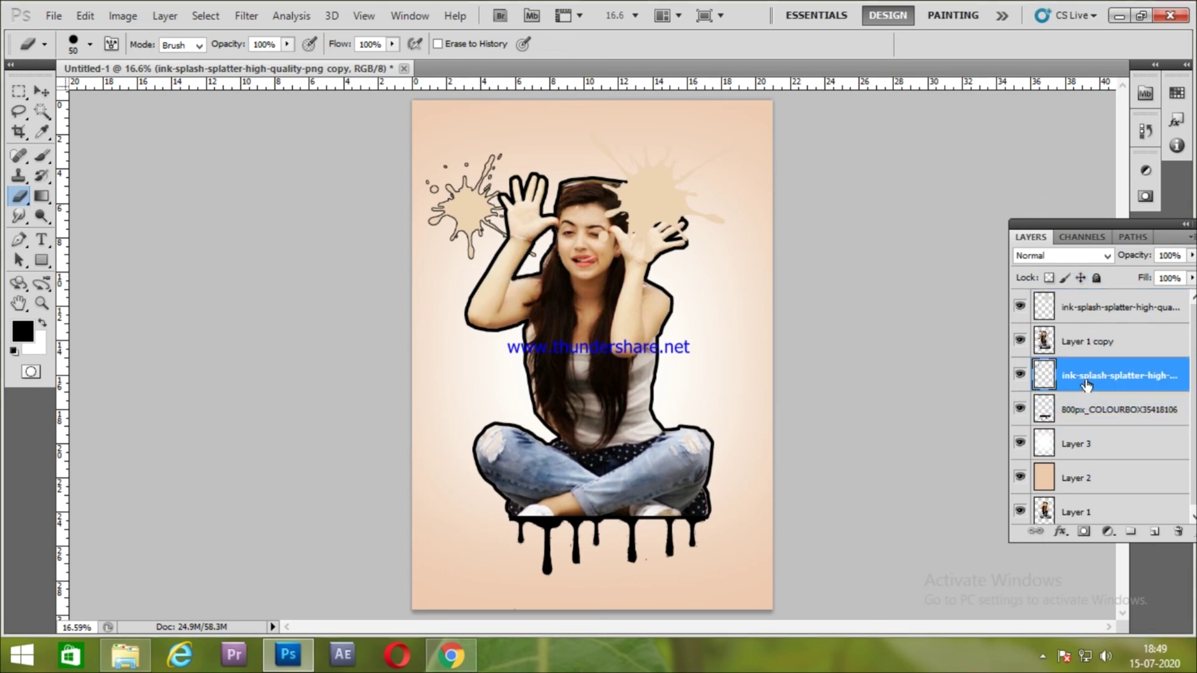
drag(1109, 311, 1122, 402)
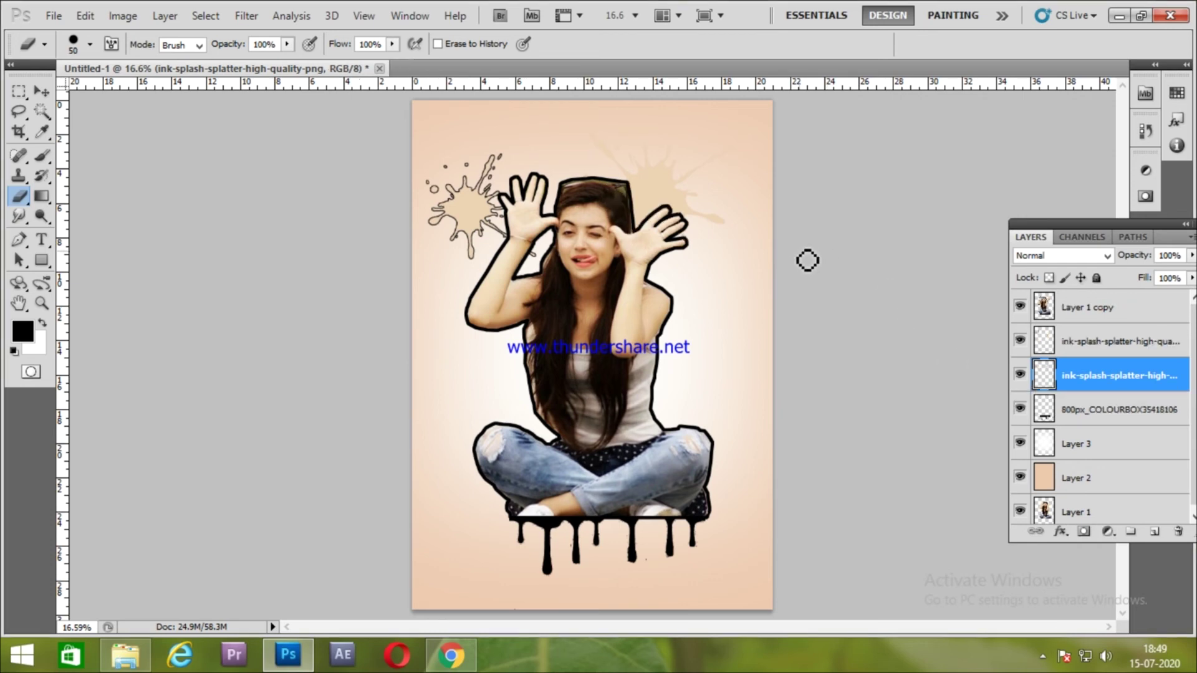
ctrl+click(1047, 374)
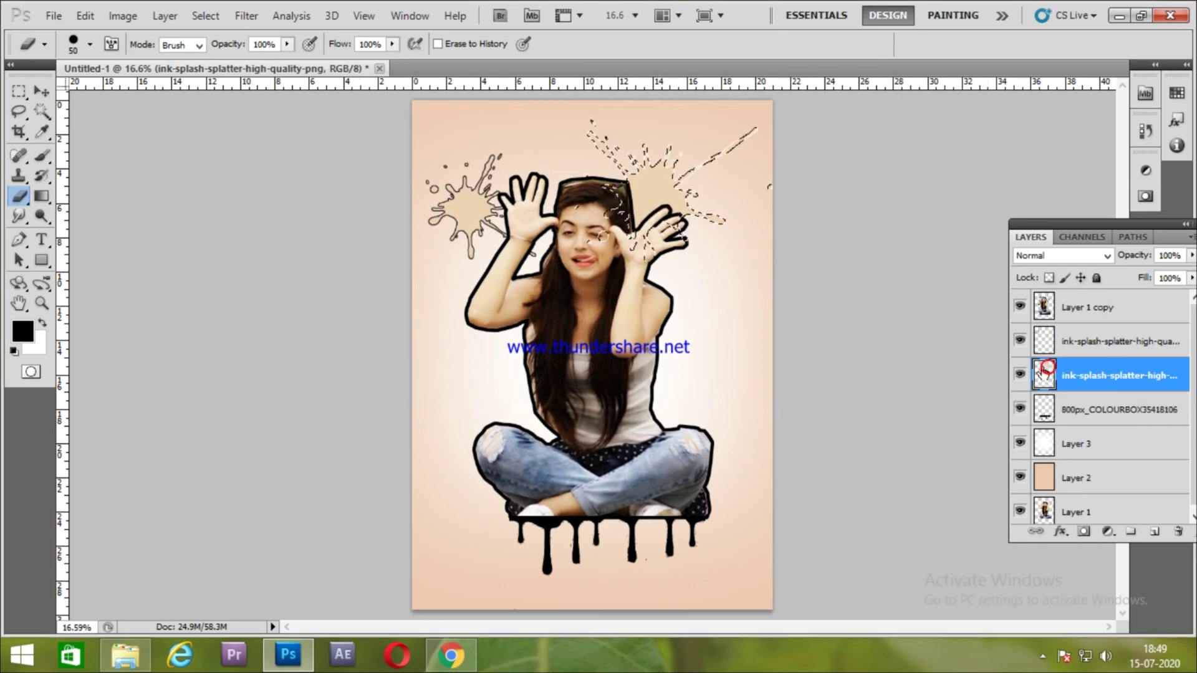
key(m)
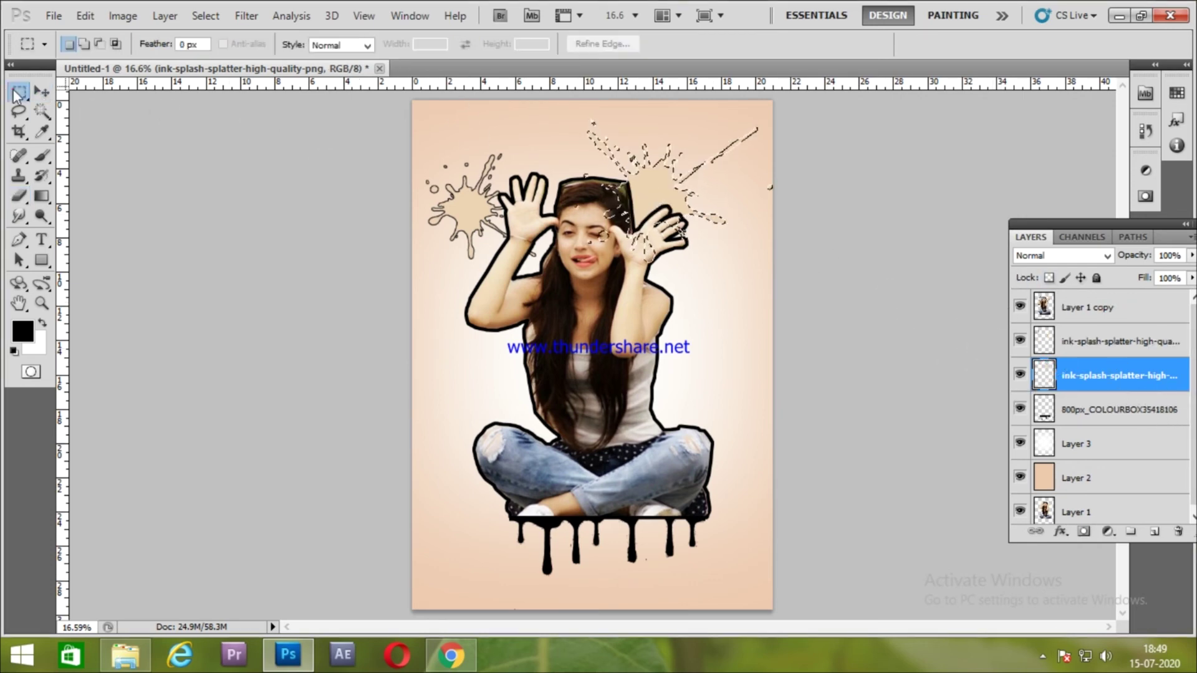
right_click(651, 146)
click(698, 444)
click(695, 164)
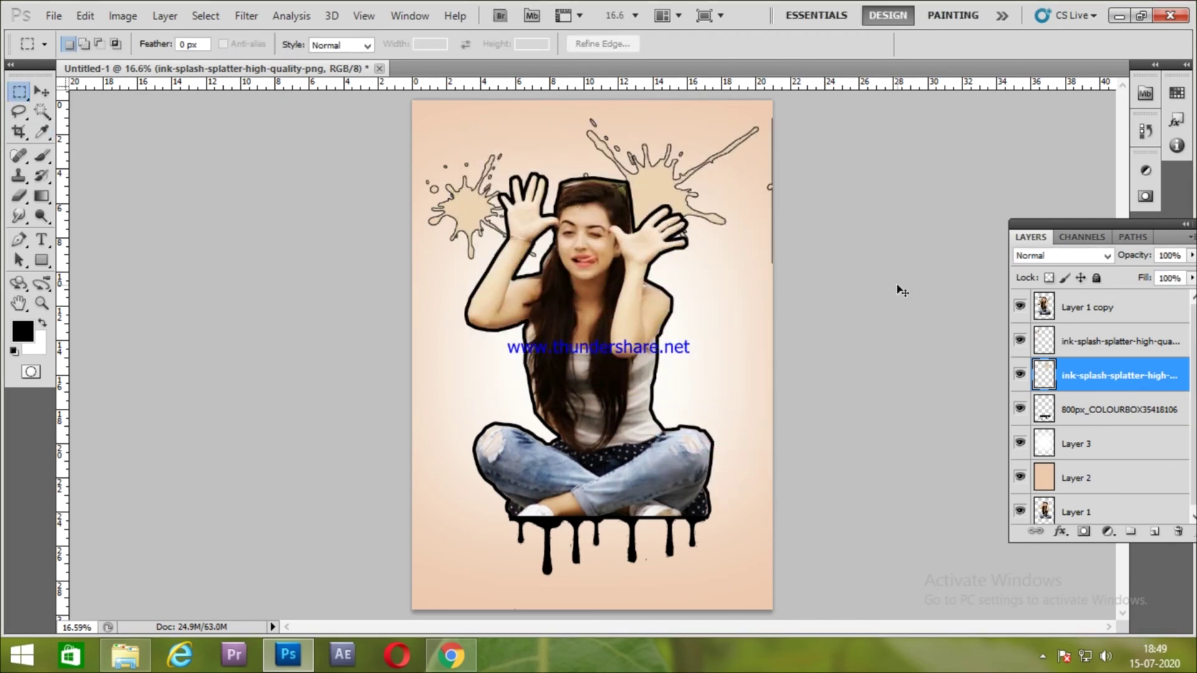
- Nudge the left ink splash slightly down and to the right
key(ctrl+t)
click(881, 42)
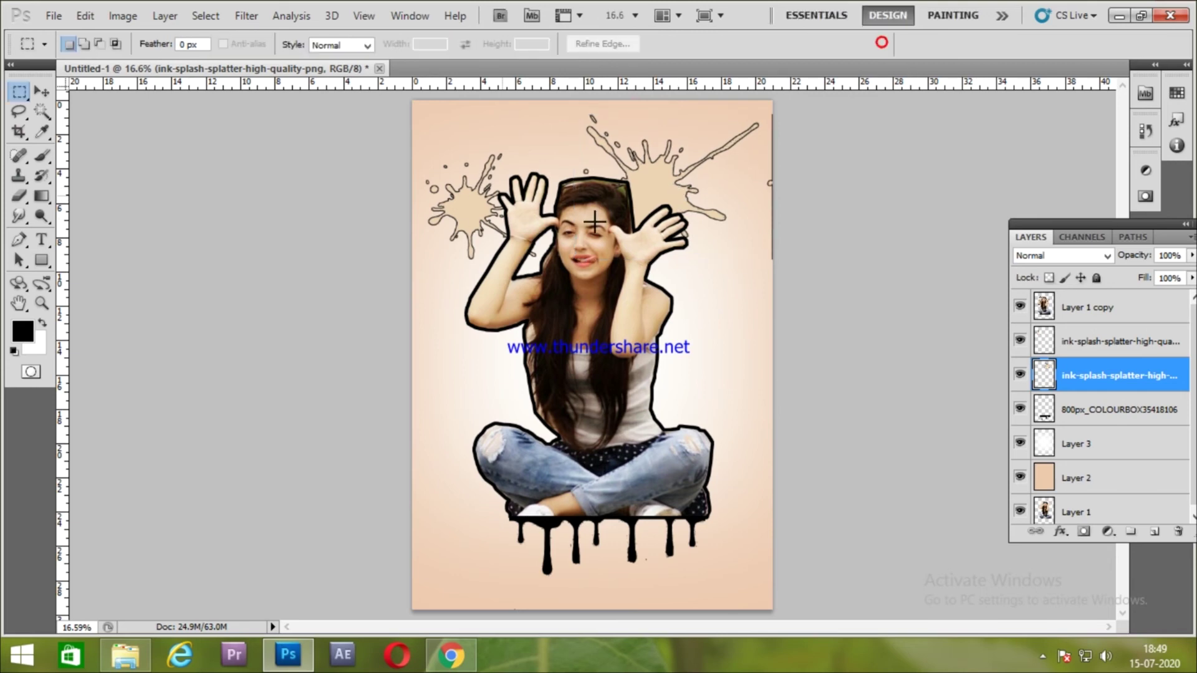
click(1066, 341)
key(ctrl+t)
drag(465, 205, 473, 227)
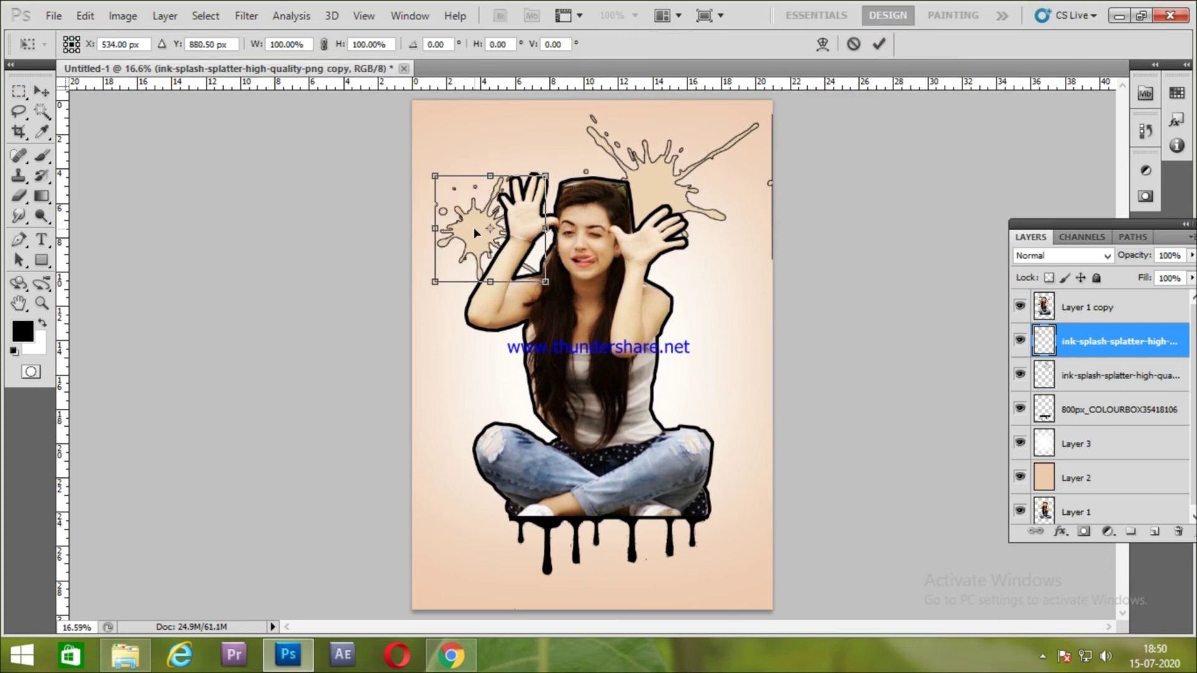
key(Return)
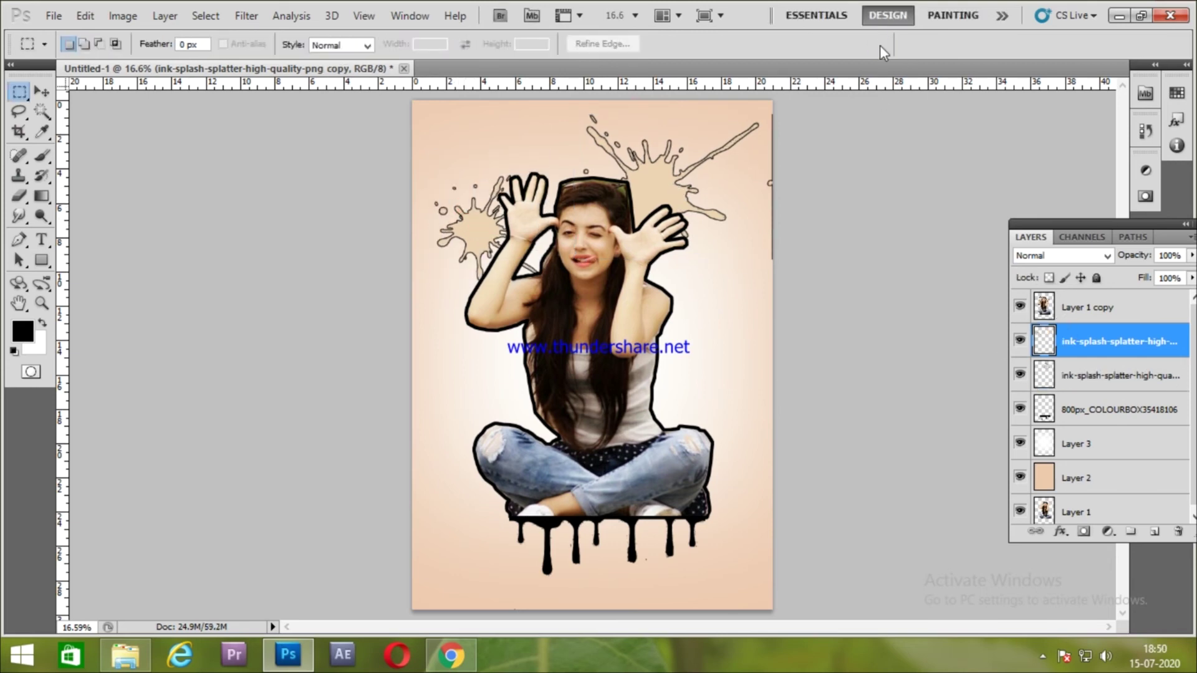
- Add a new empty Layer 4 at the top of the layer stack
key(e)
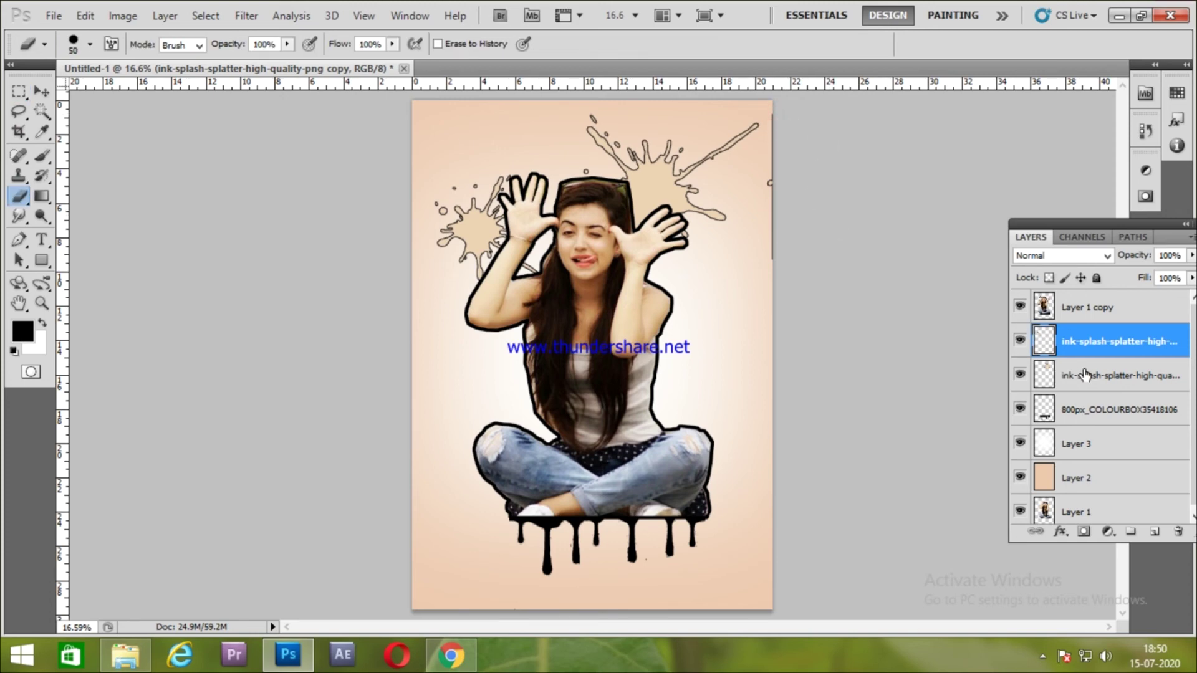
key(alt+bracketleft)
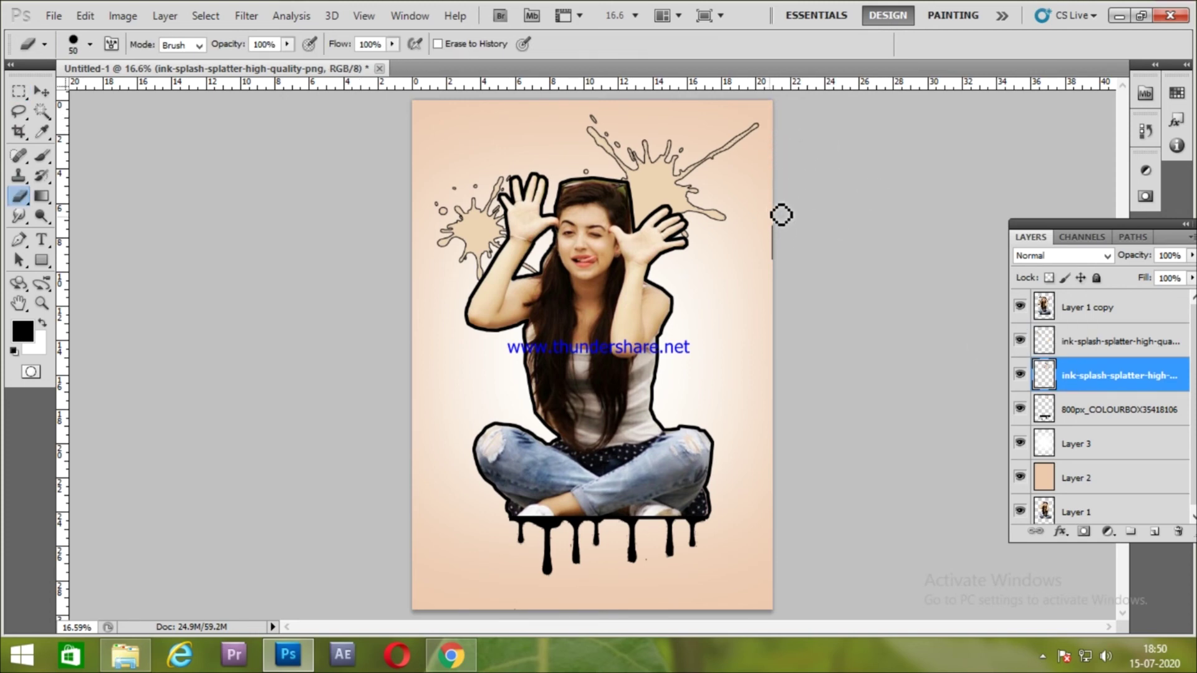
click(1154, 532)
drag(1098, 376, 1099, 306)
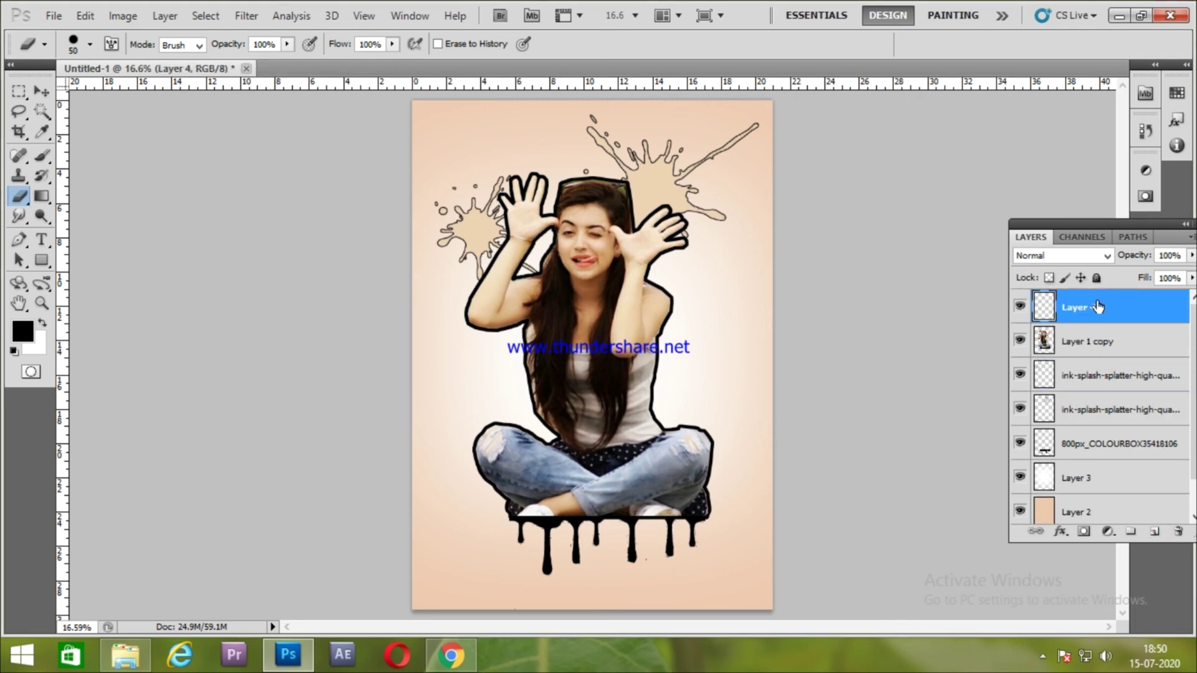
- Select the entire canvas on the empty Layer 4
ctrl+click(1041, 300)
click(551, 256)
key(ctrl+a)
right_click(732, 321)
key(m)
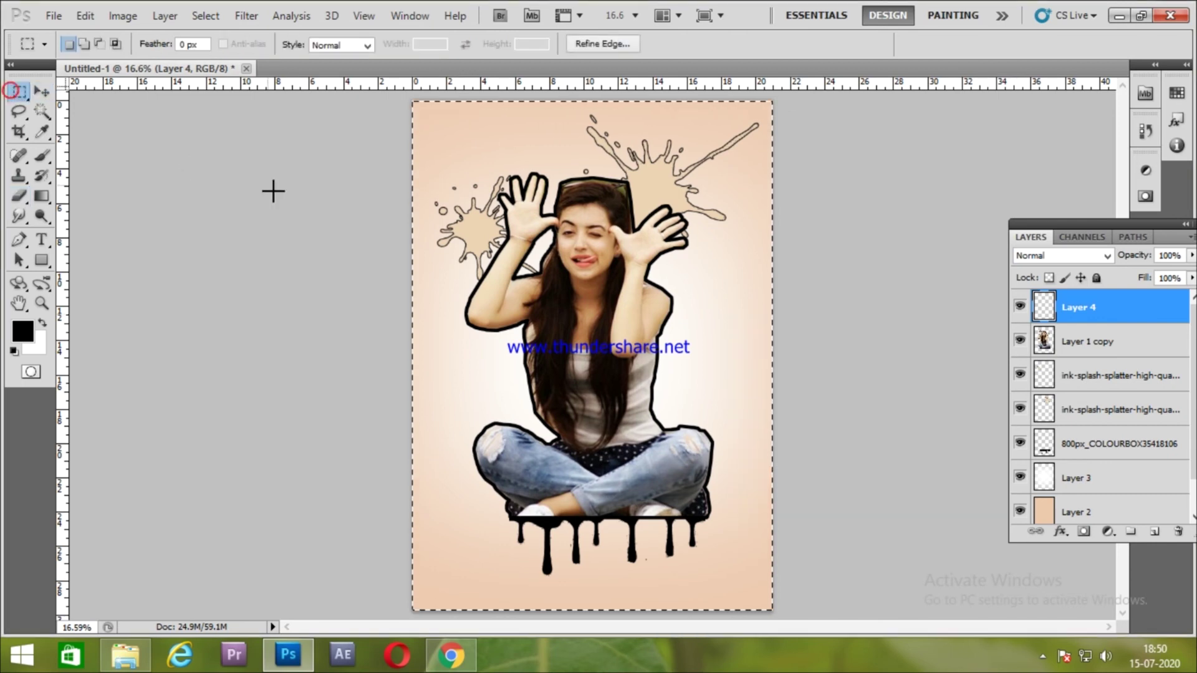
right_click(629, 272)
- Stroke the canvas with a 20 px white Inside border, deselect, and select Layer 1 copy
click(707, 545)
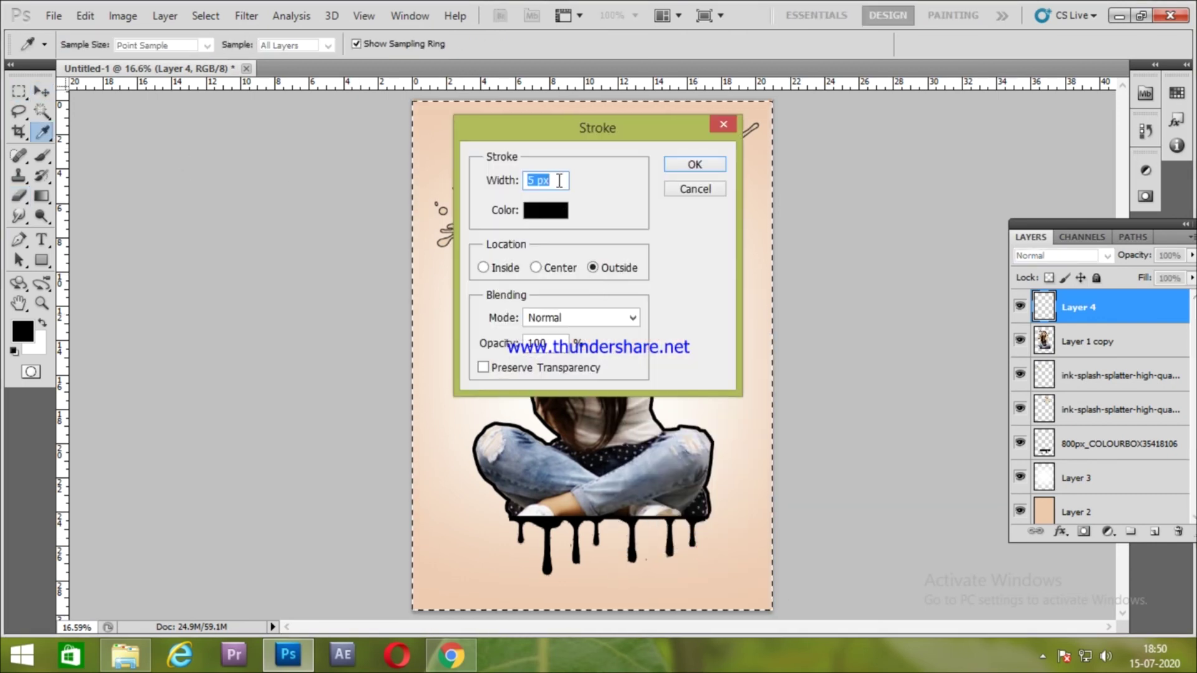
click(483, 269)
click(558, 209)
mouse_move(709, 247)
mouse_down()
mouse_move(681, 189)
mouse_move(645, 184)
mouse_up()
click(1047, 160)
click(705, 164)
key(m)
key(ctrl+d)
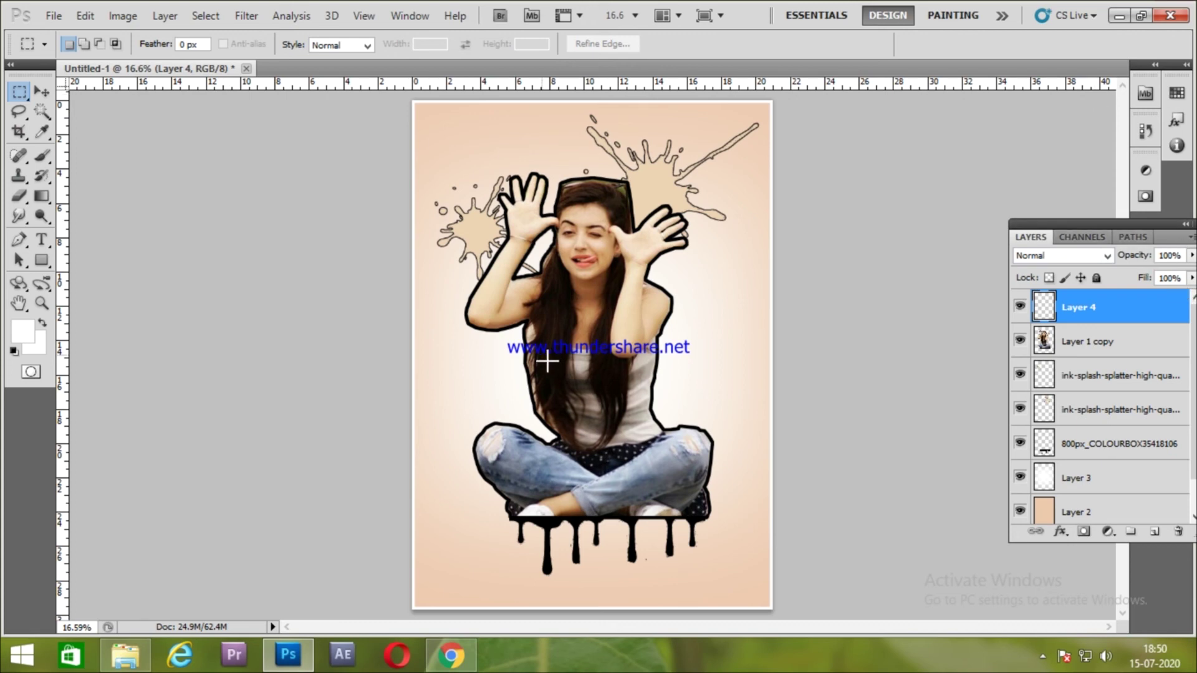
scroll(576, 402, up, 1)
click(1073, 352)
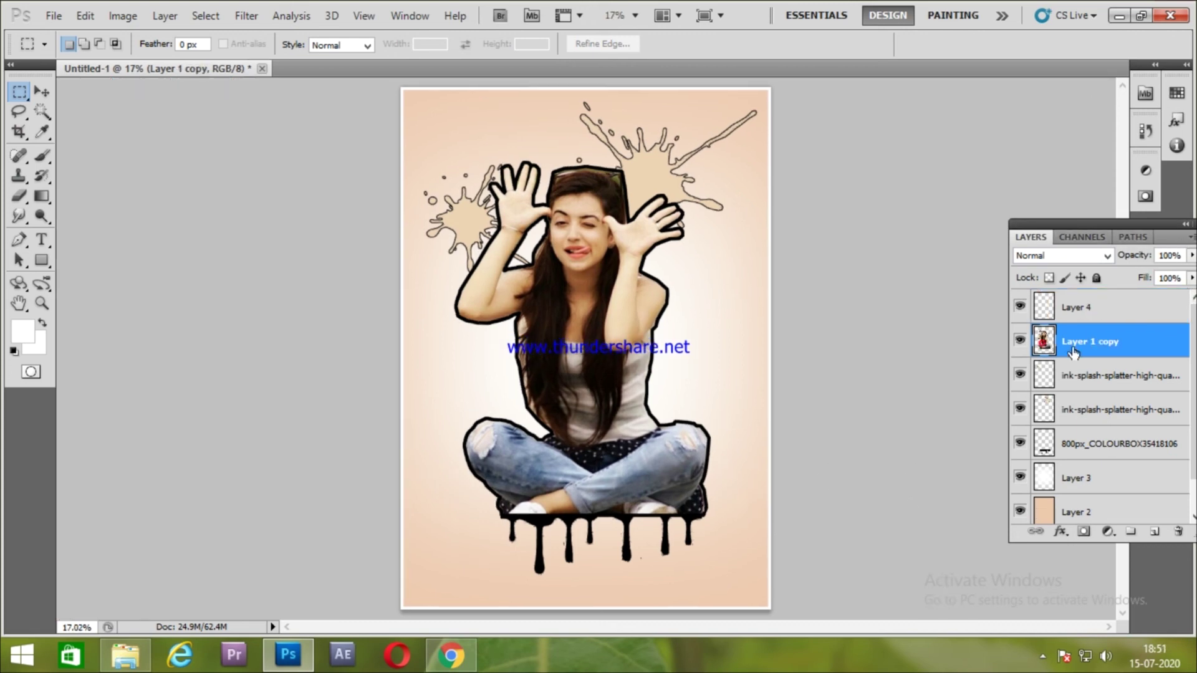
- Select every layer from Layer 1 up to Layer 4 and duplicate them all
scroll(1097, 496, down, 1)
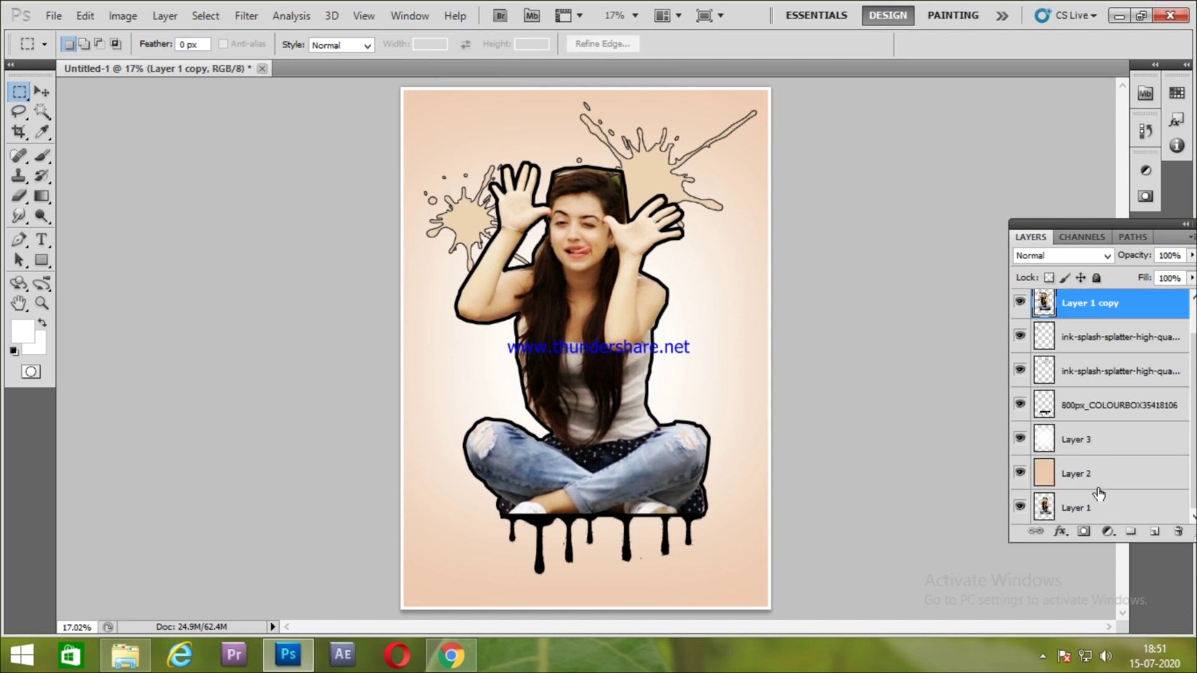
click(1054, 510)
scroll(1052, 444, up, 1)
shift+click(1083, 307)
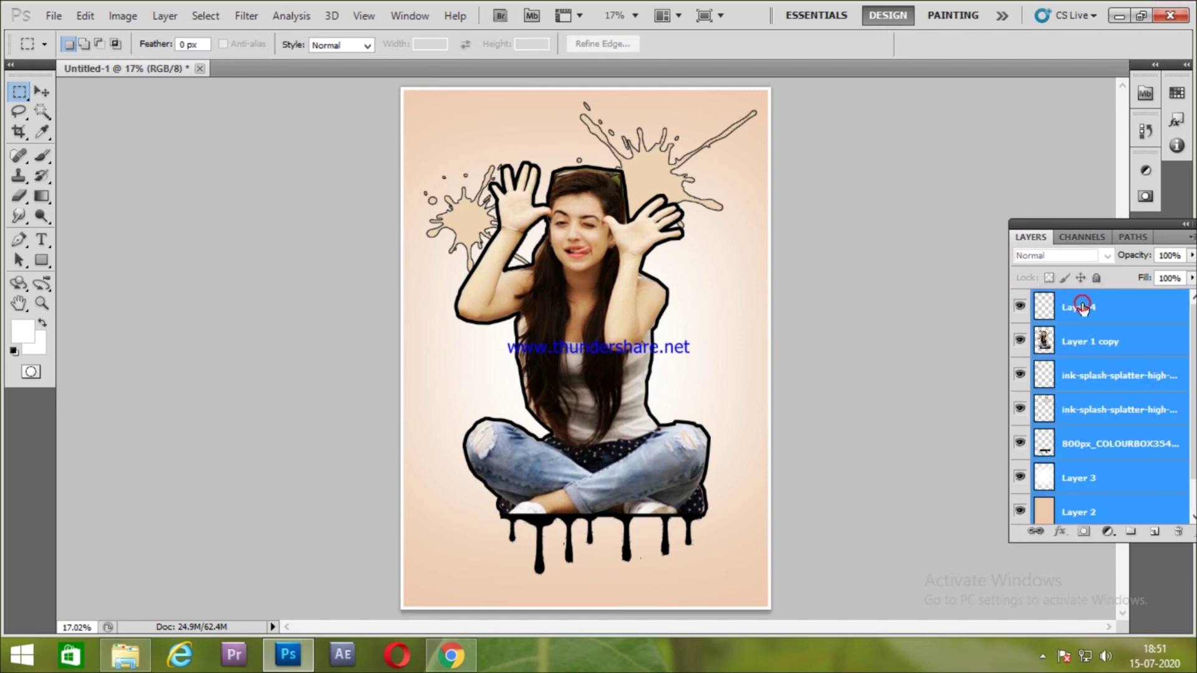
drag(1135, 322, 1154, 537)
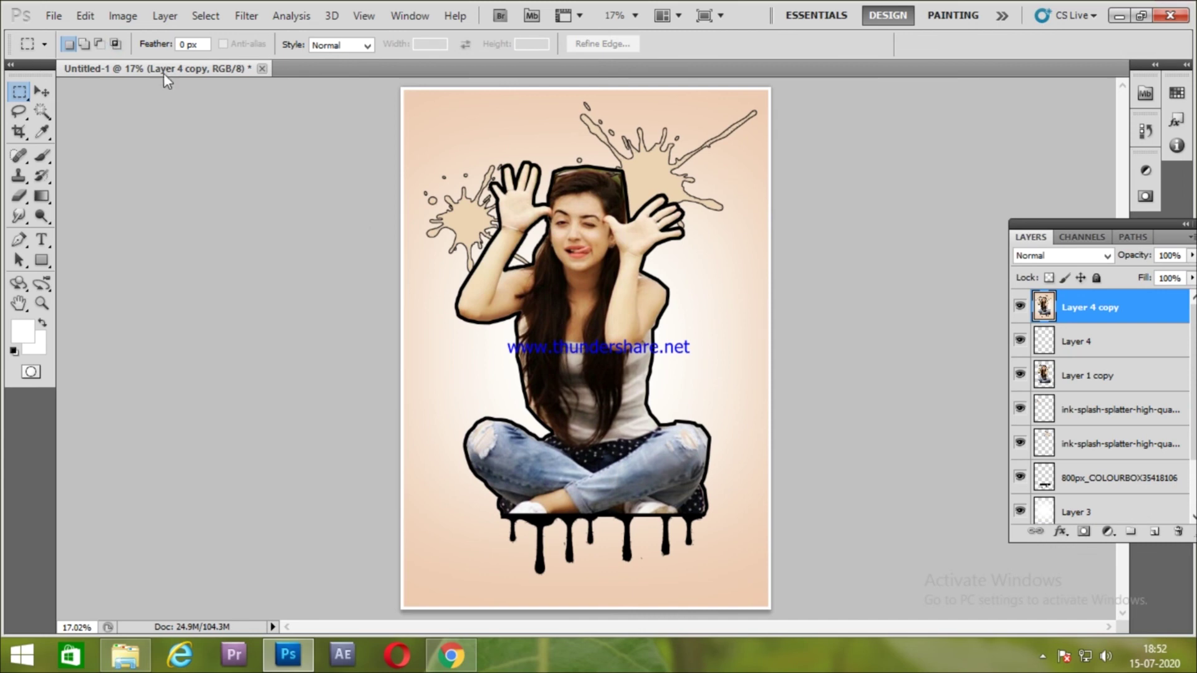
- Apply Auto Tone, Auto Contrast and Auto Color to the merged poster layer
click(122, 19)
click(163, 86)
click(122, 16)
click(158, 102)
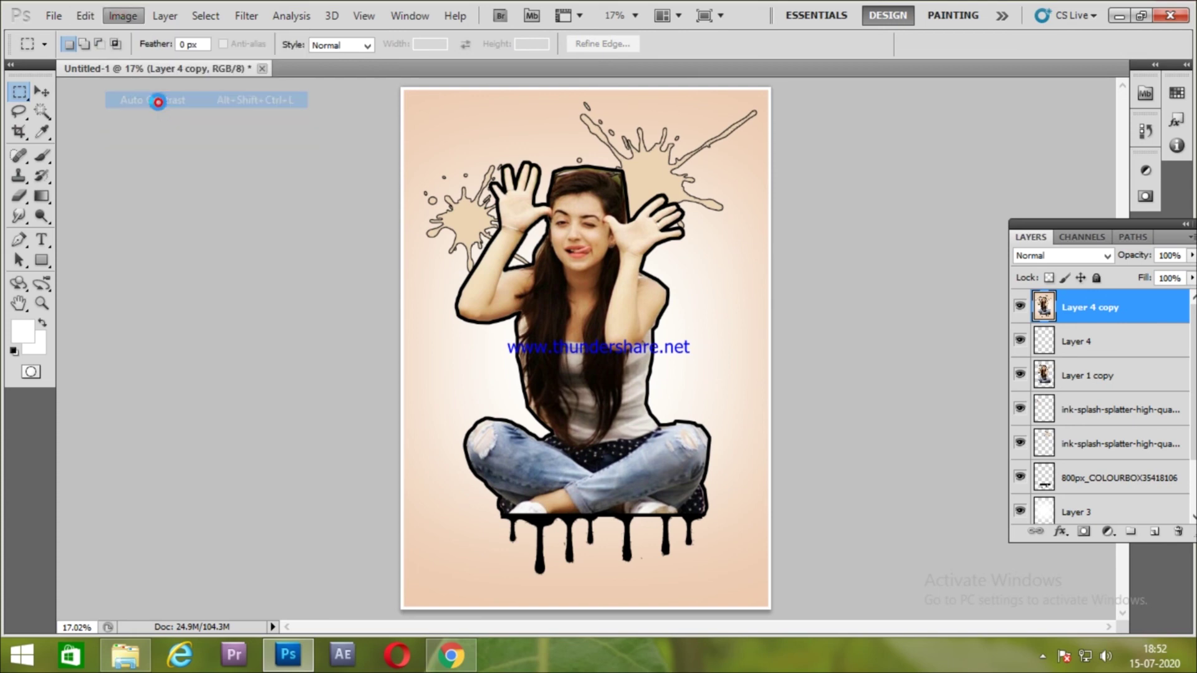
click(123, 16)
click(162, 115)
- Set Brightness/Contrast to brightness 15 and contrast -28
click(123, 15)
click(361, 58)
mouse_move(887, 187)
mouse_down()
mouse_move(911, 189)
mouse_move(902, 197)
mouse_up()
click(889, 230)
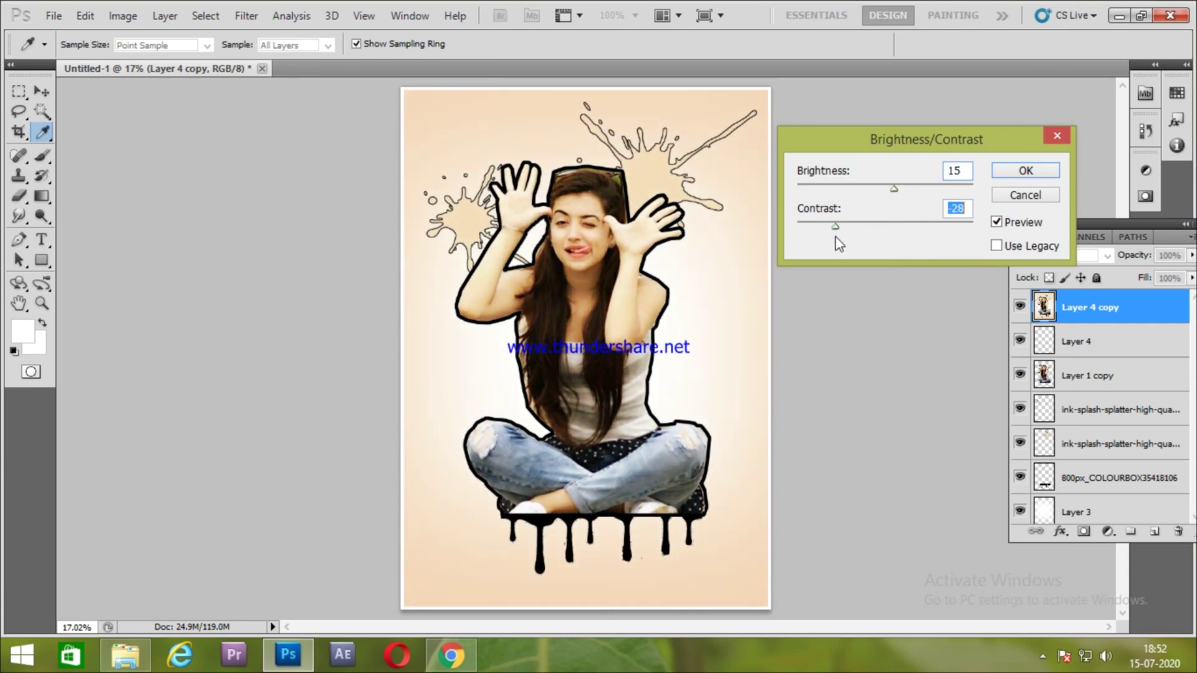
click(1025, 171)
key(m)
- Adjust Levels with midtone 0.85 and white point 252
click(123, 16)
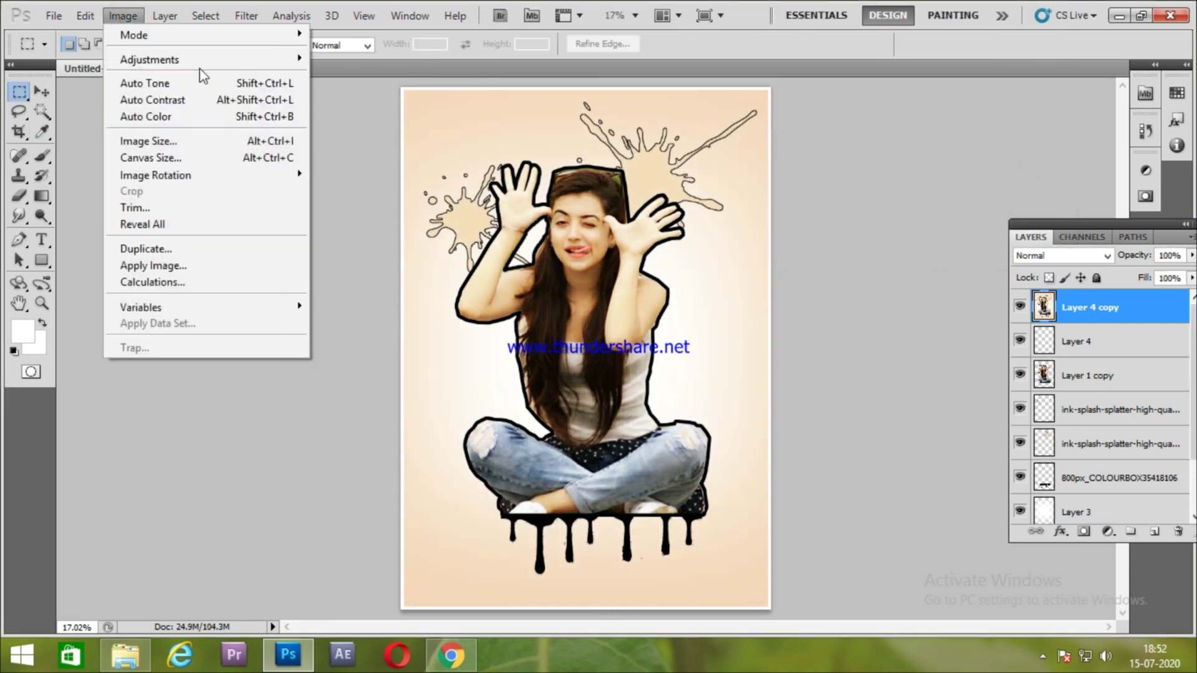
mouse_move(149, 58)
click(349, 75)
mouse_move(950, 259)
mouse_down()
mouse_move(975, 259)
mouse_move(961, 259)
mouse_up()
mouse_move(838, 259)
mouse_down()
mouse_move(864, 259)
mouse_move(838, 258)
mouse_up()
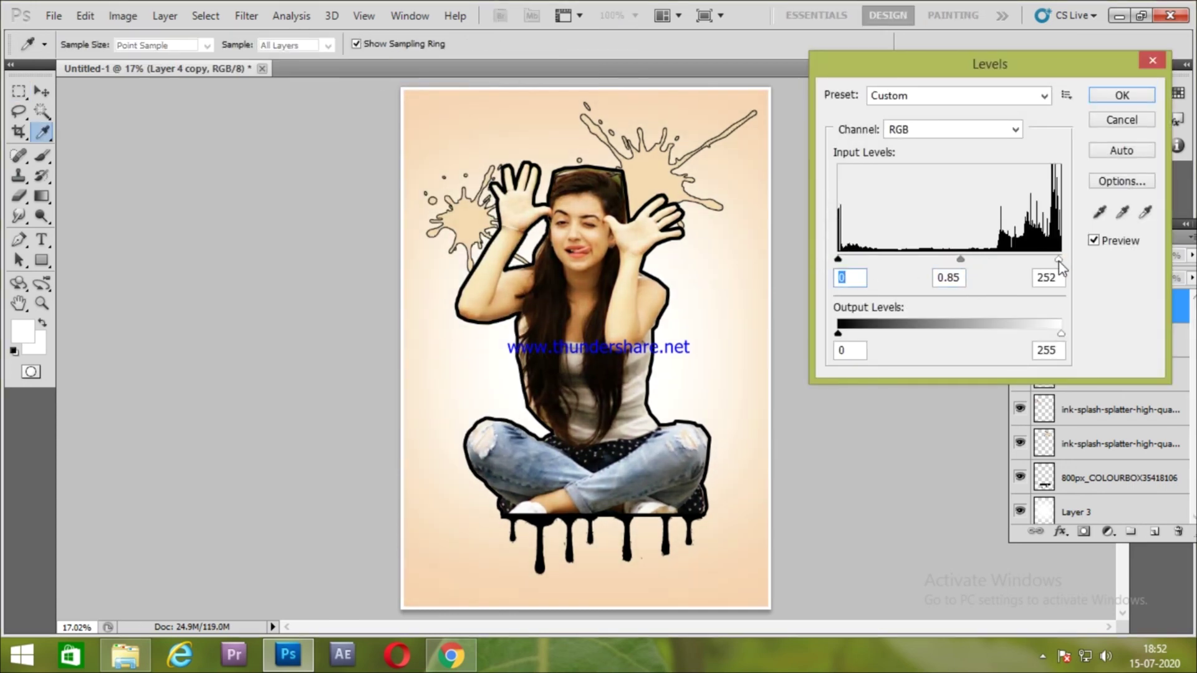
click(1121, 94)
- Display the poster full screen and zoom it to fill the screen height
key(f)
key(f)
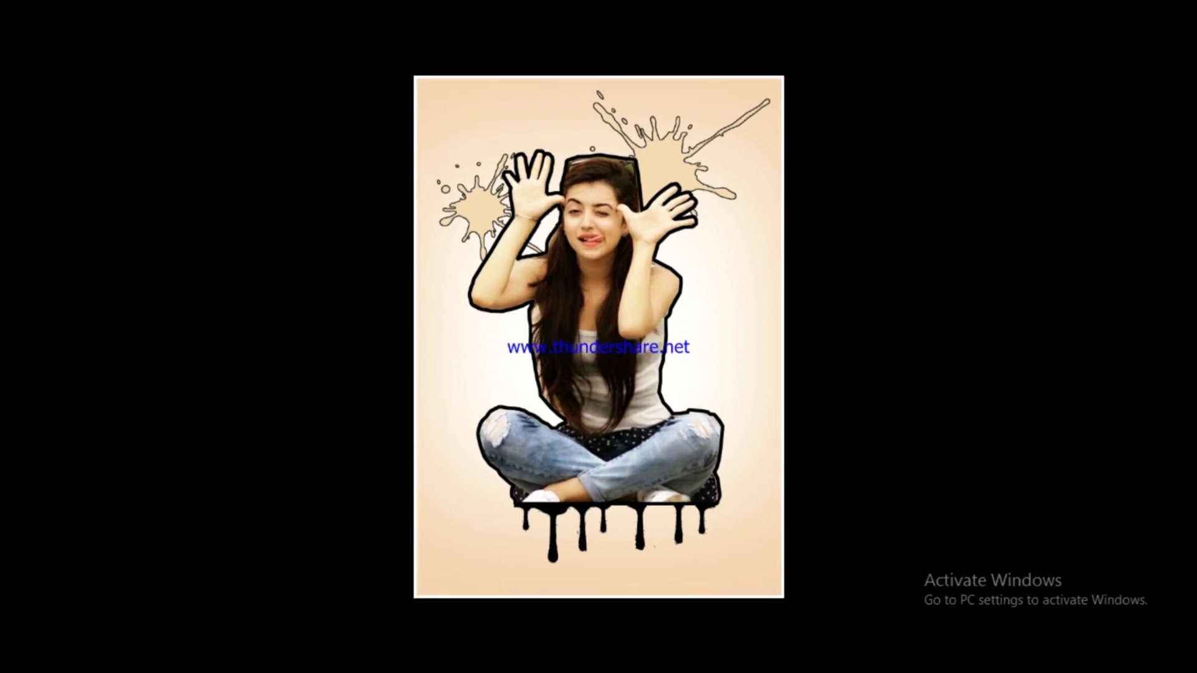
key(ctrl+0)
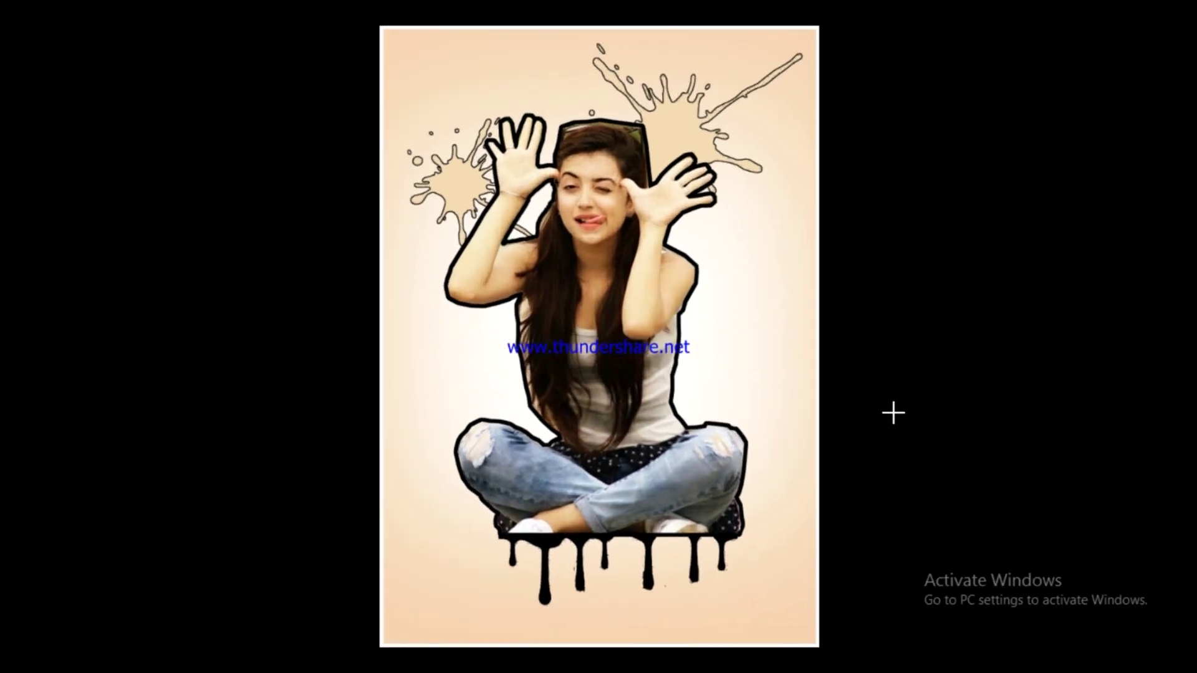